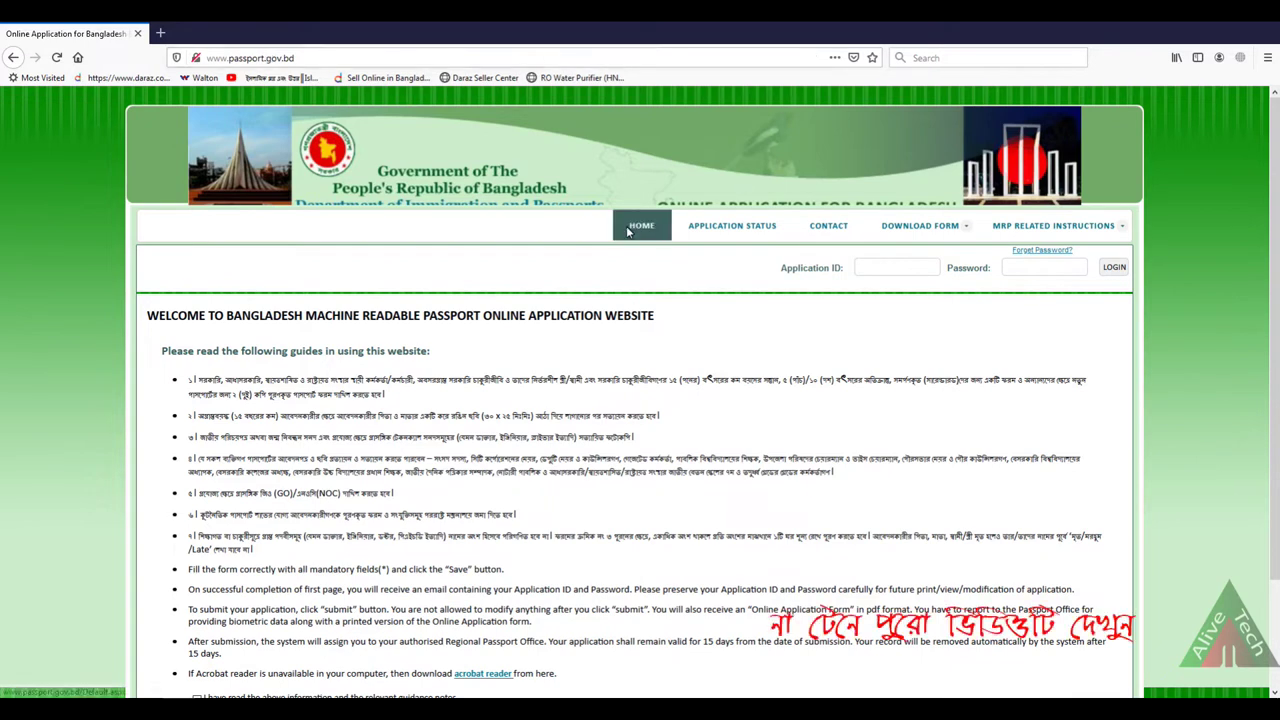
Step: Tick 'I have read the above information' and continue to the Stage 1 enrolment form
scroll(558, 368, down, 3)
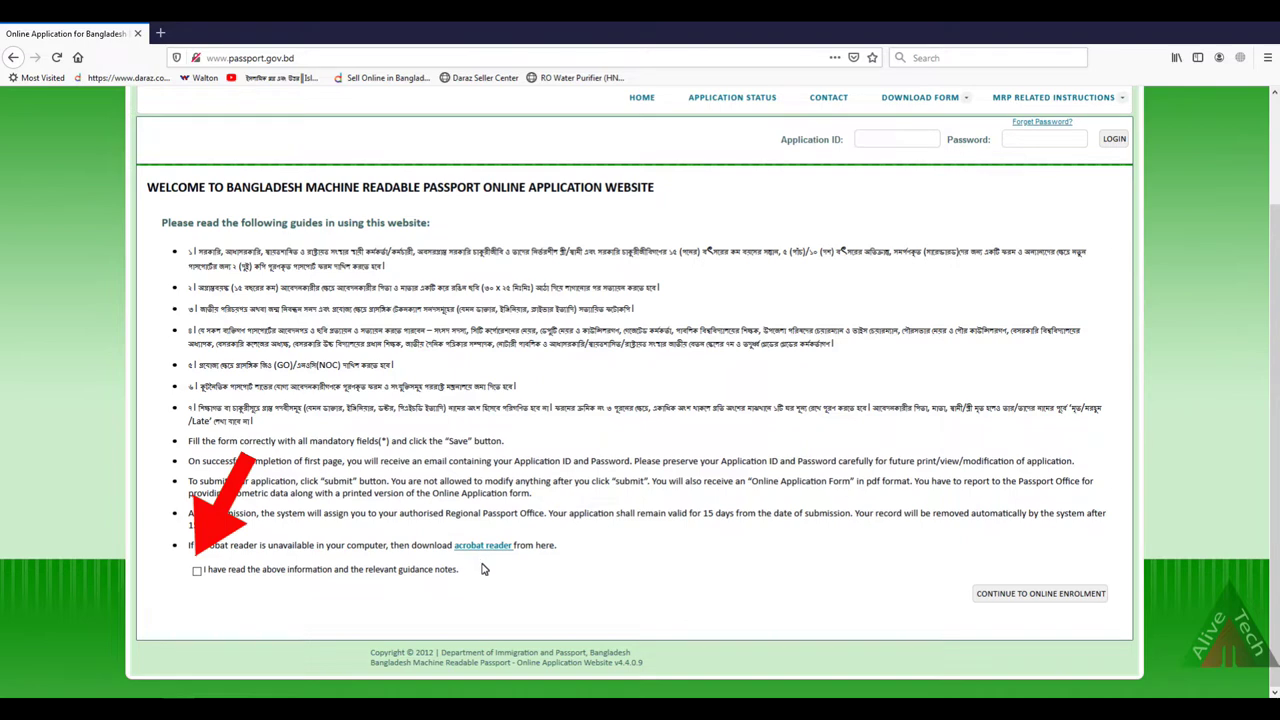
click(197, 572)
click(1002, 600)
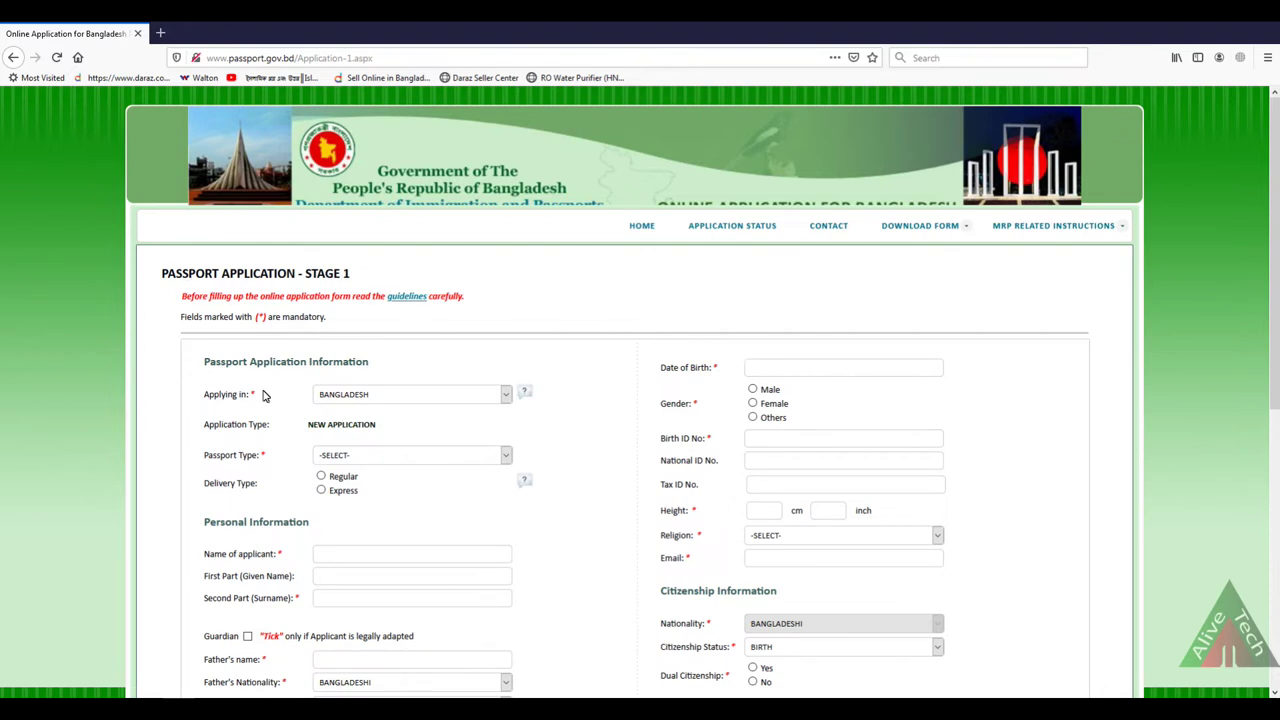
Step: Choose BANGLADESH in the Applying in dropdown of the Stage 1 form
scroll(294, 290, down, 3)
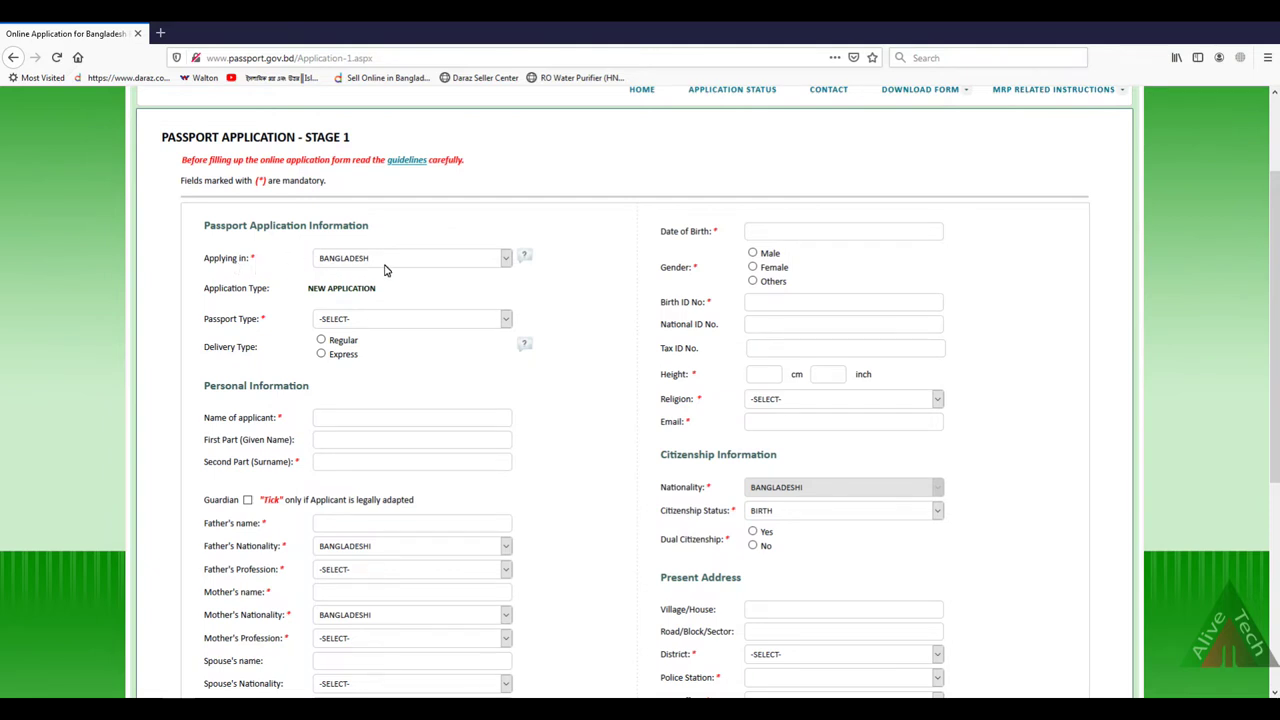
click(492, 259)
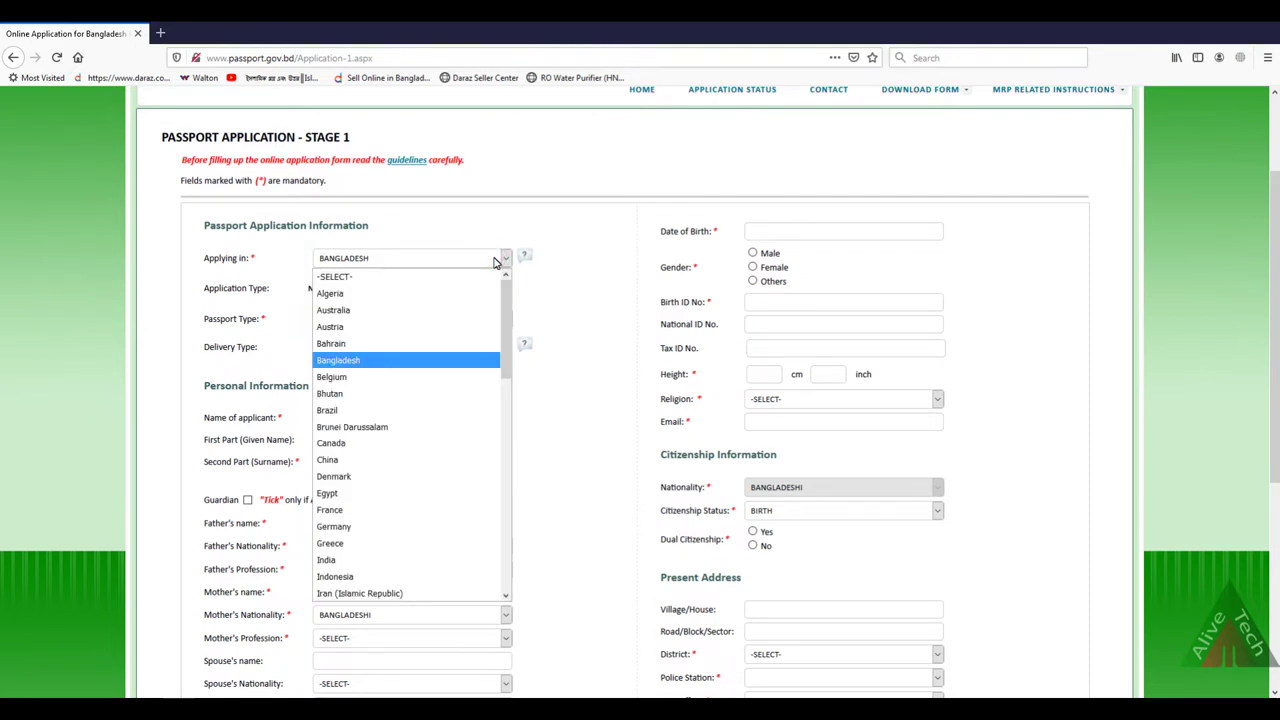
click(385, 361)
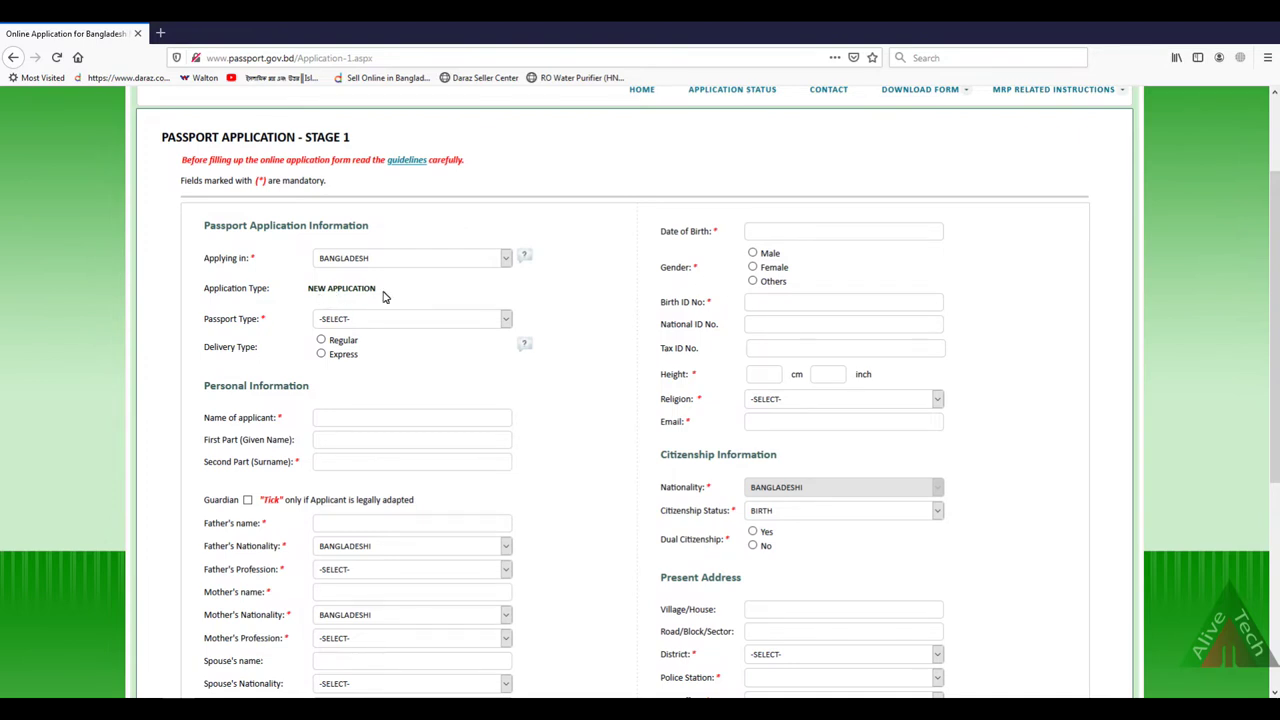
click(433, 322)
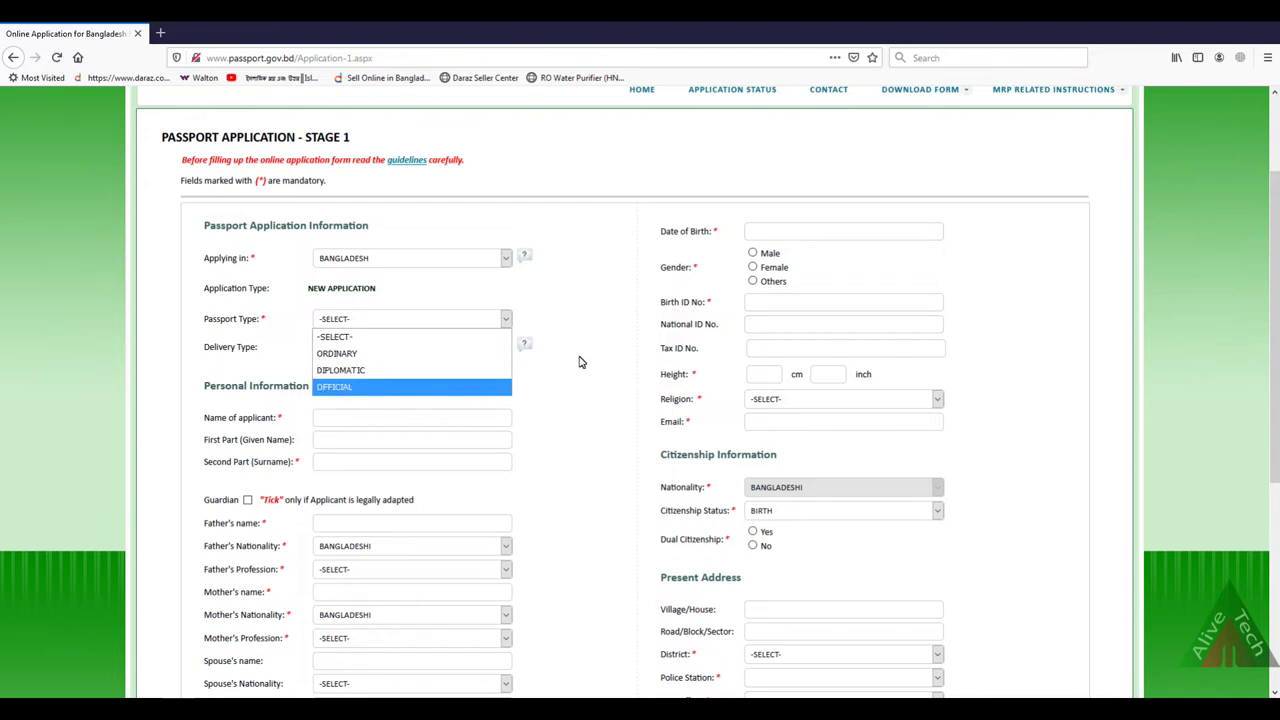
Step: Try the OFFICIAL passport type with GO as the supporting document
click(364, 354)
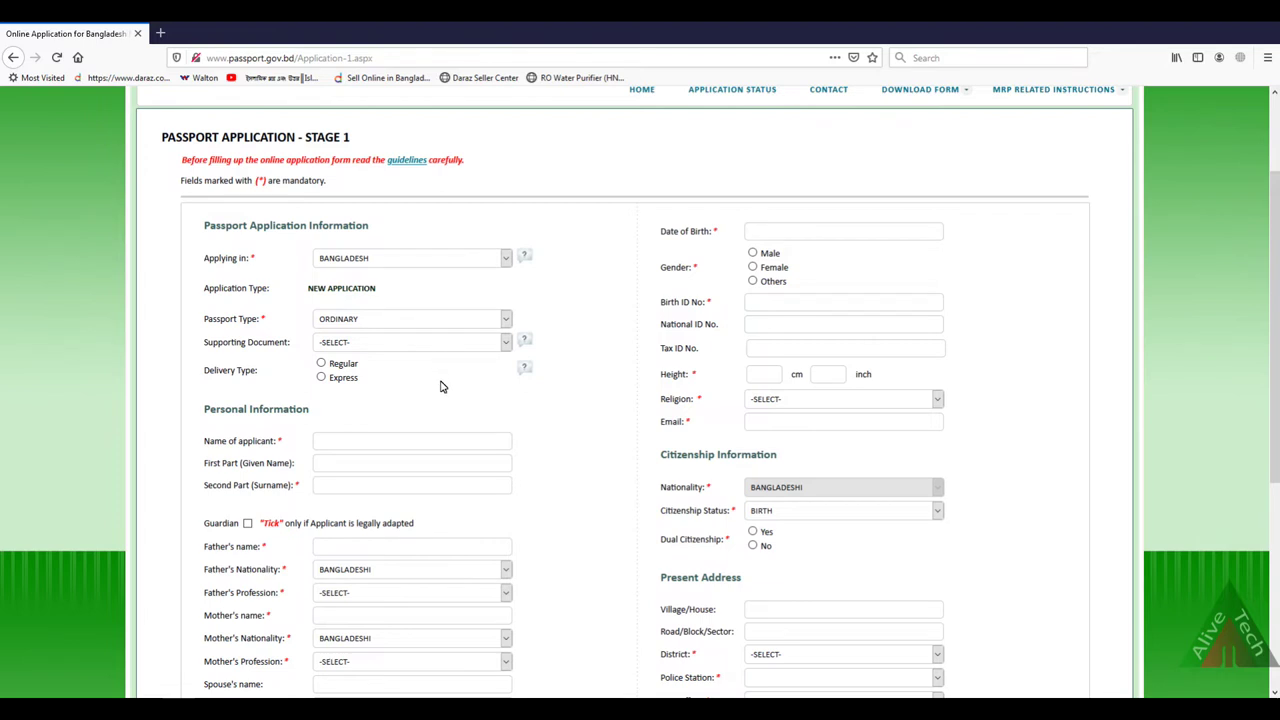
click(458, 346)
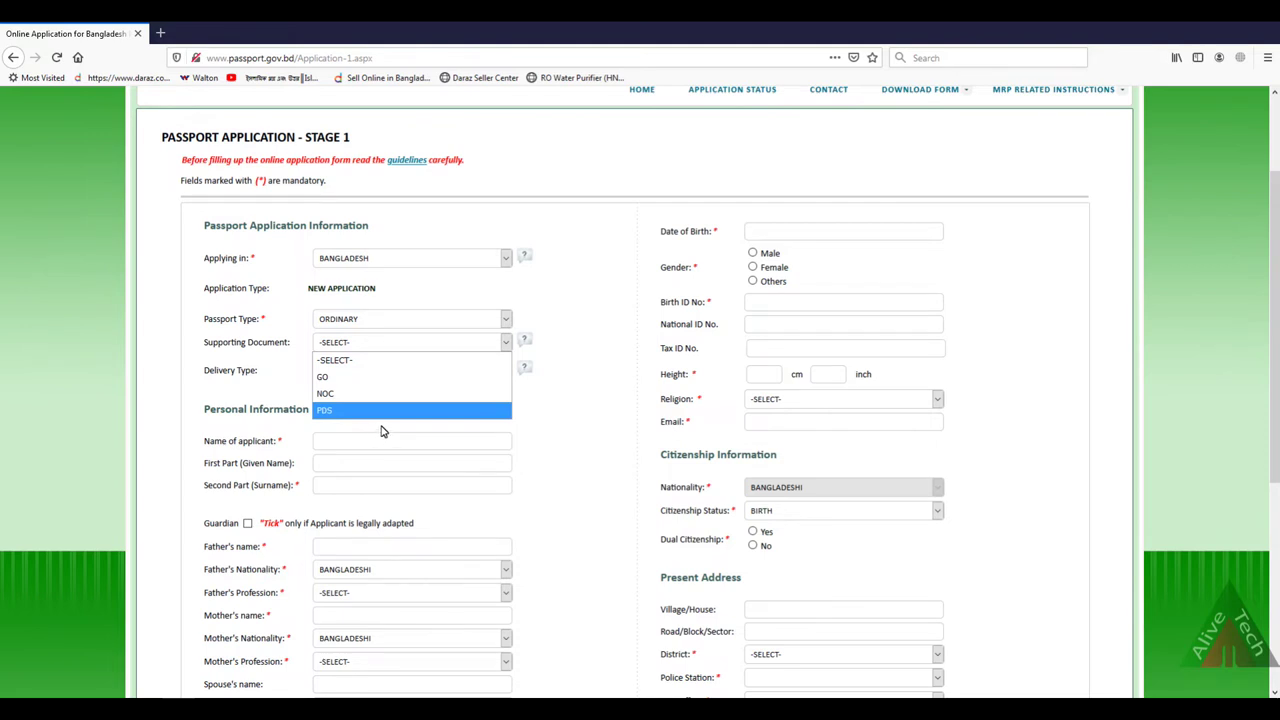
click(258, 382)
click(427, 322)
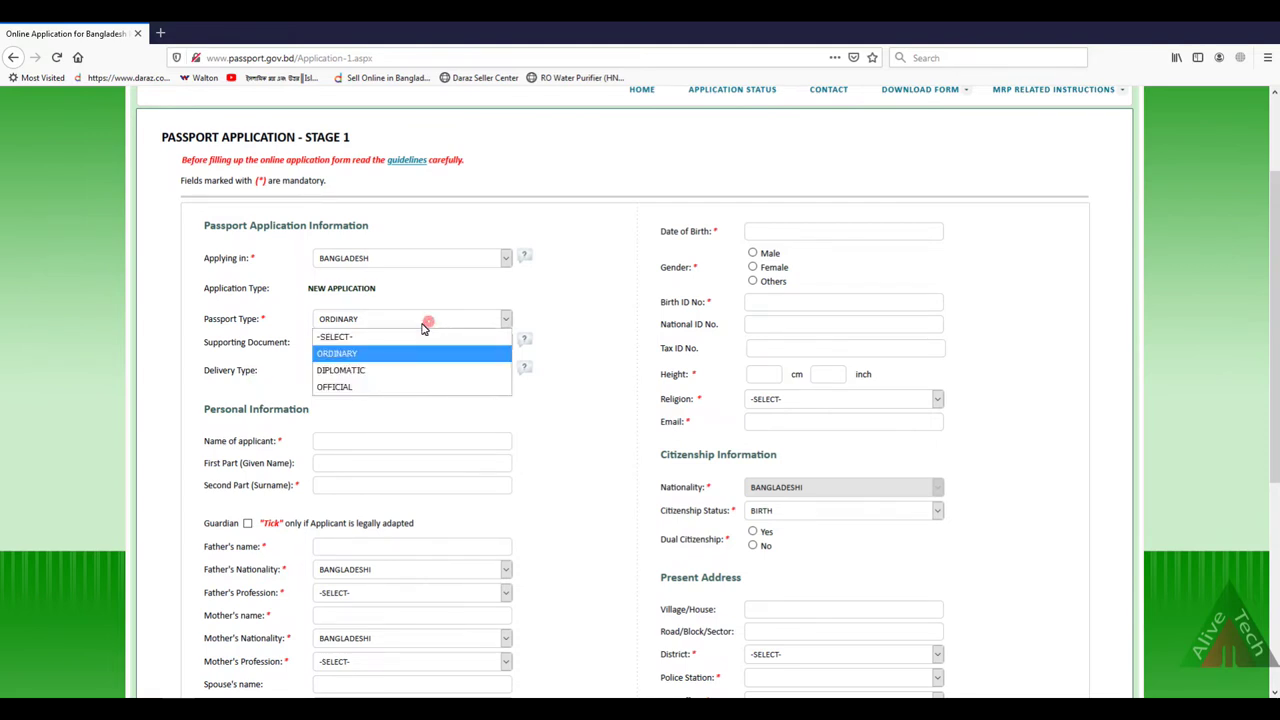
click(360, 386)
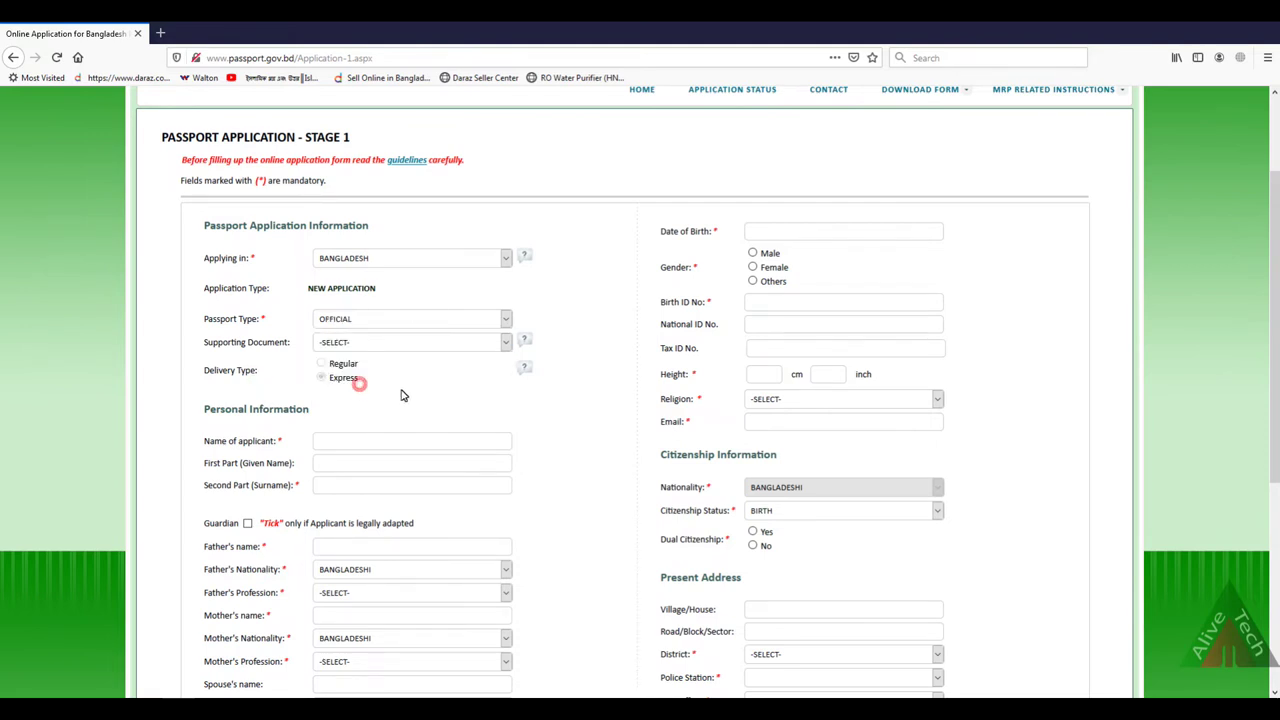
click(362, 349)
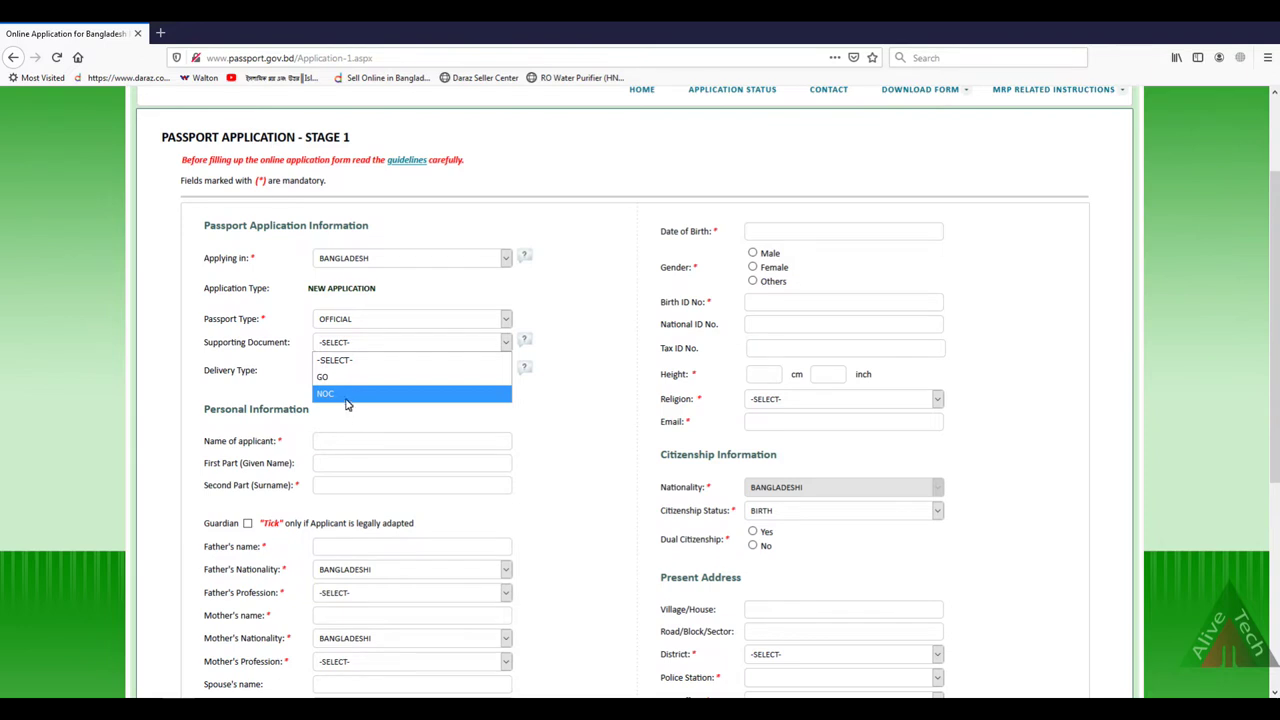
click(341, 379)
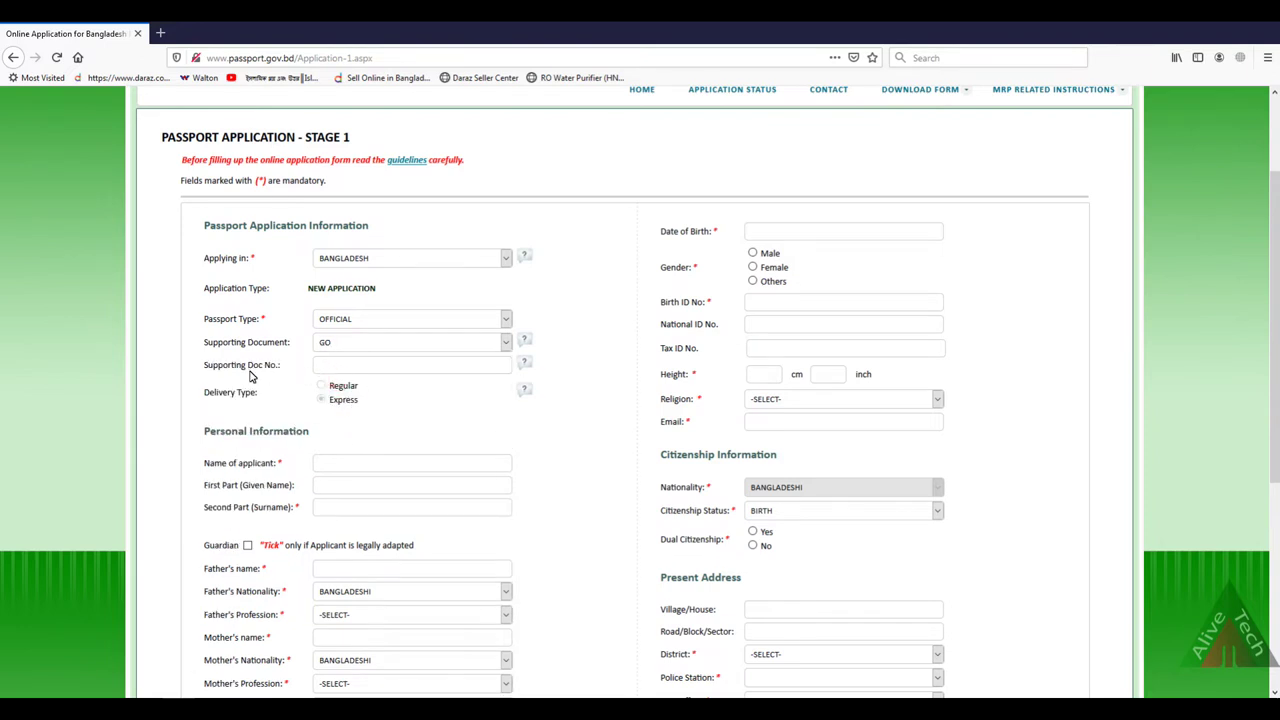
Step: Check NOC as supporting document, then return the passport type to ORDINARY
click(321, 367)
click(464, 341)
click(366, 394)
click(326, 368)
click(505, 341)
click(446, 320)
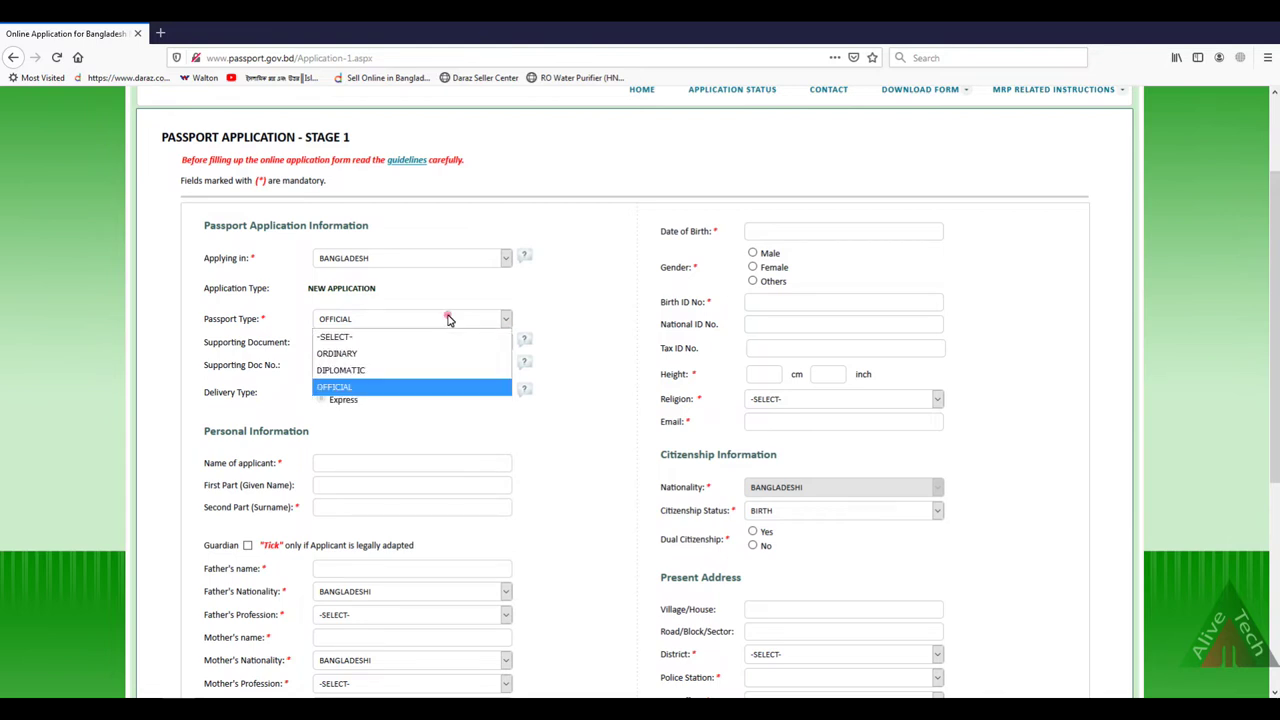
click(396, 352)
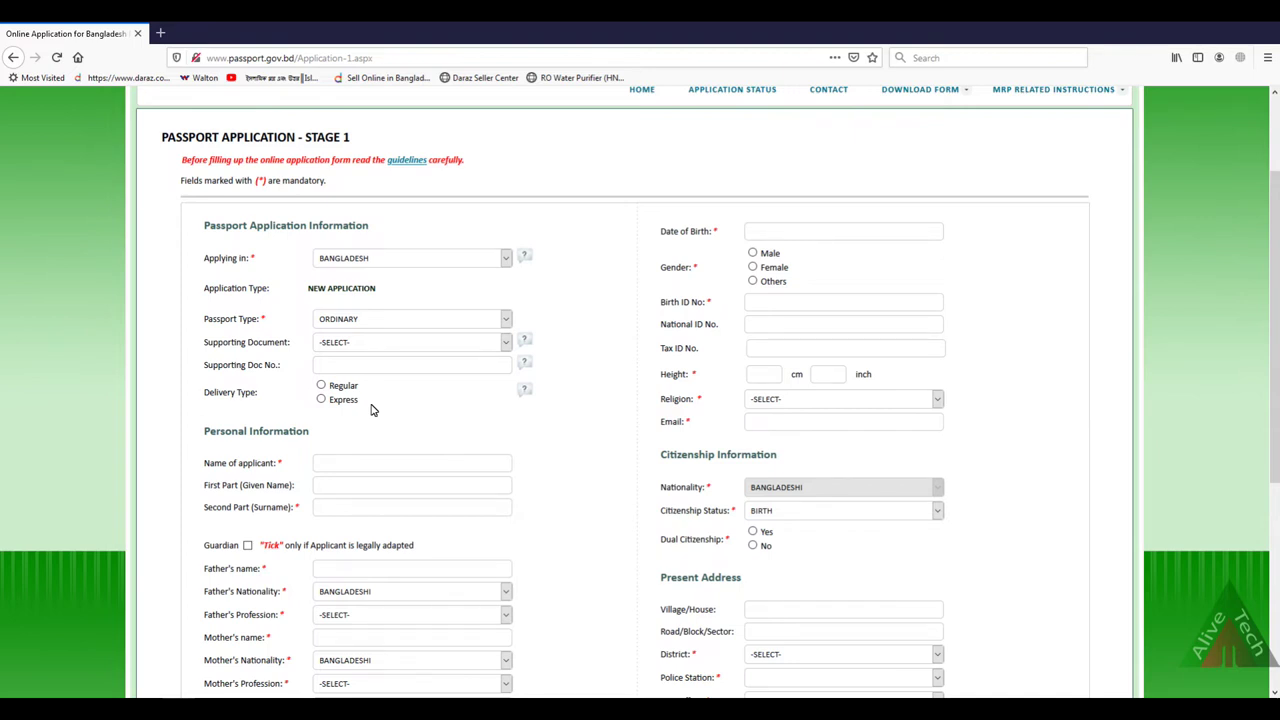
Step: Choose Regular as the delivery type after briefly trying Express
click(321, 385)
click(321, 399)
click(321, 385)
Step: Enter the applicant's full name and given name, and paste the surname into Second Part (Surname)
scroll(345, 455, down, 2)
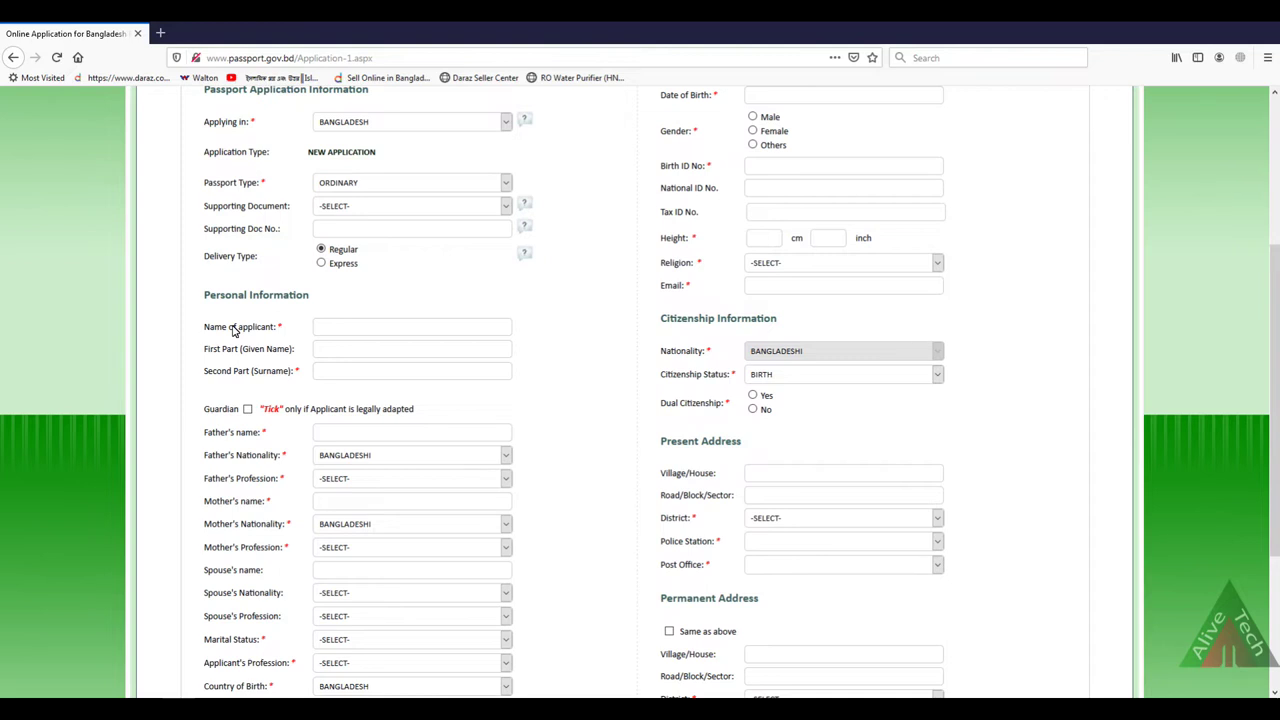
click(322, 330)
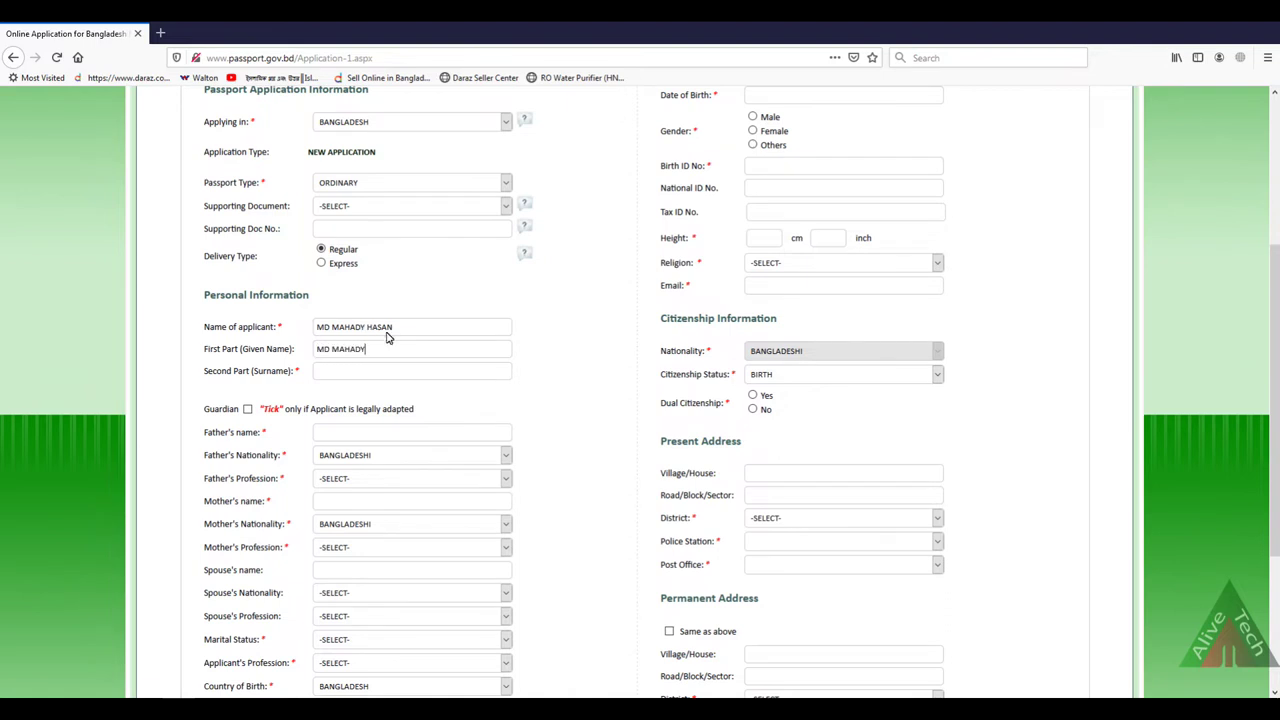
double_click(392, 330)
key(ctrl+c)
click(345, 375)
key(ctrl+v)
scroll(463, 397, down, 2)
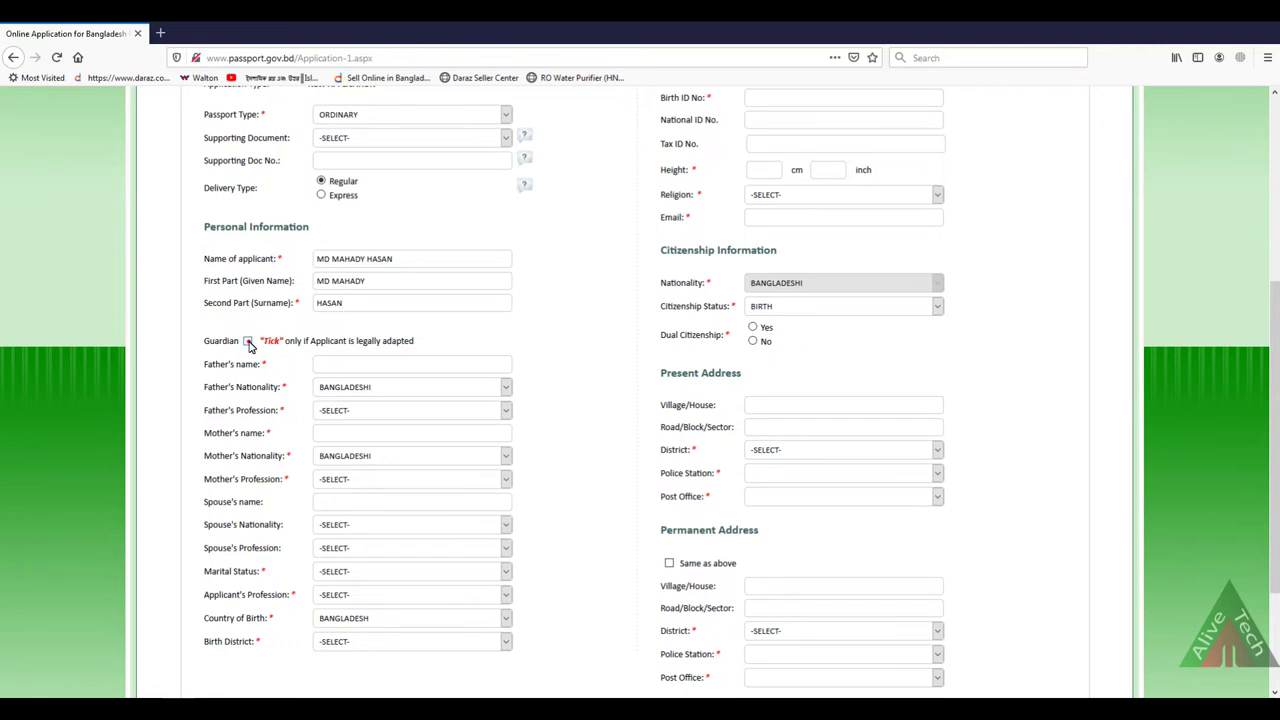
Step: Leave Guardian unticked and type the father's full name in Father's Name
click(248, 342)
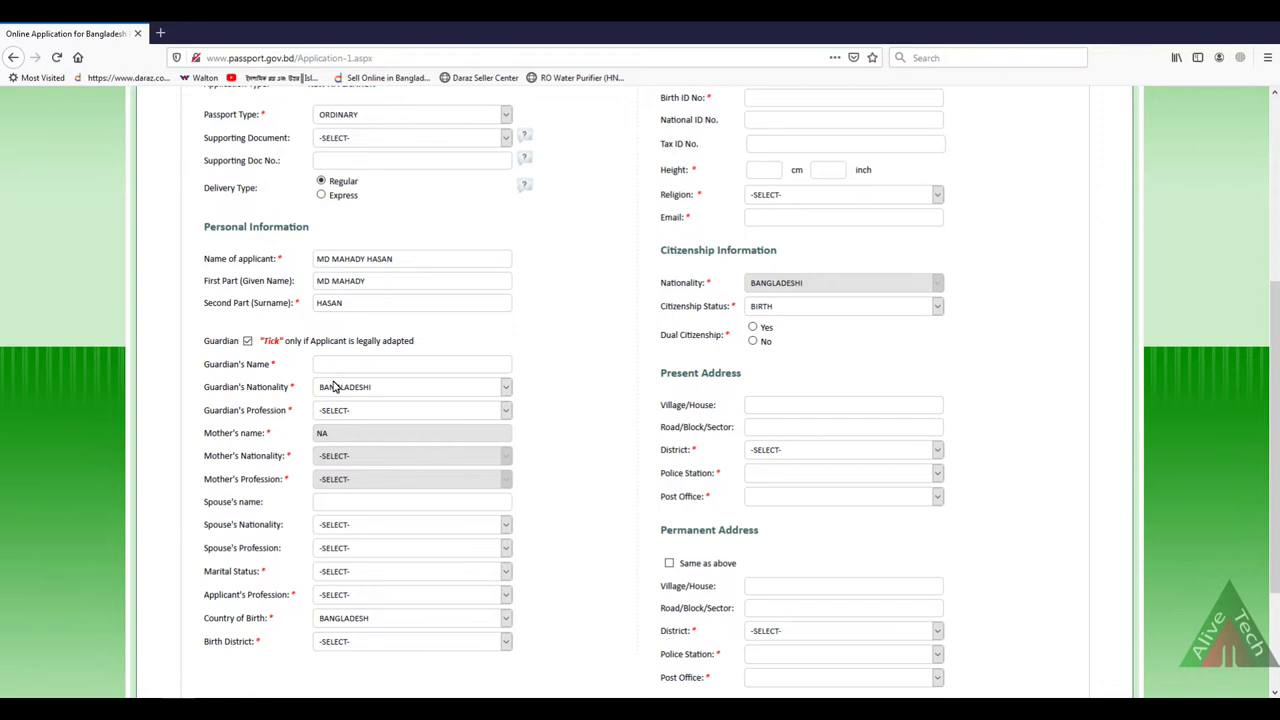
click(247, 341)
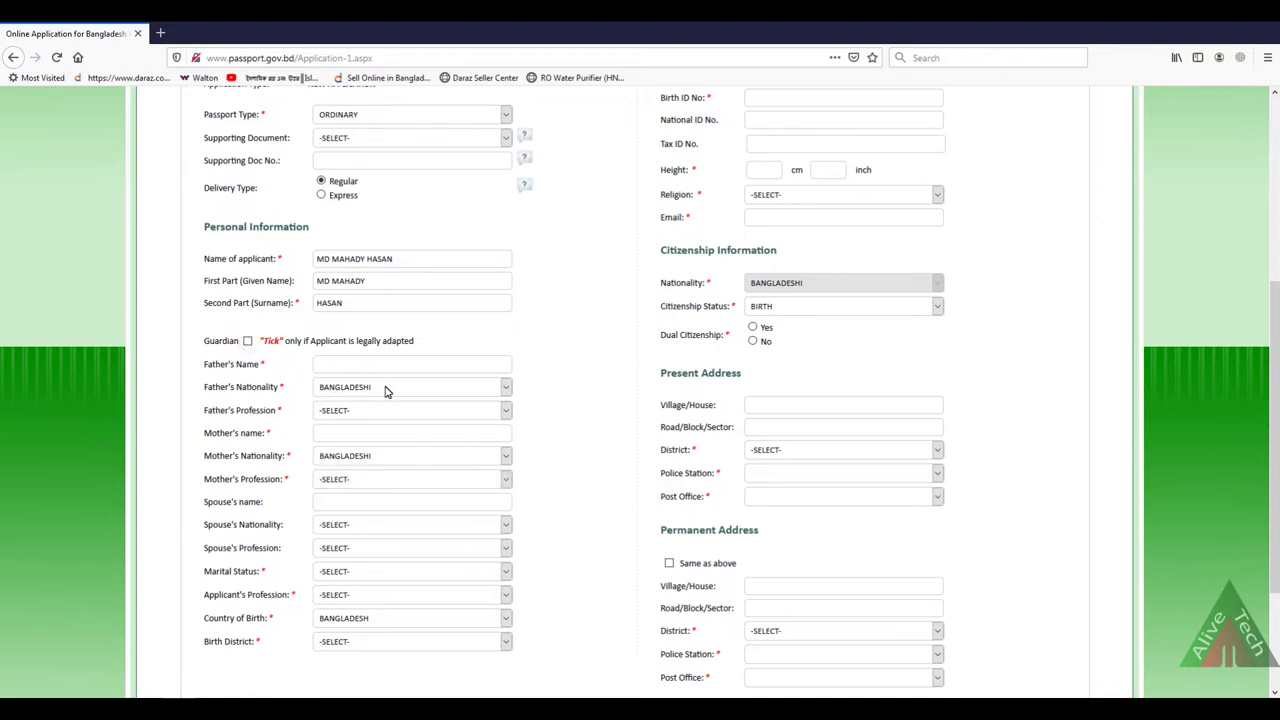
click(341, 367)
Step: Set father's nationality BANGLADESHI, profession OTHERS described as SERVICE, and enter the mother's name
click(348, 392)
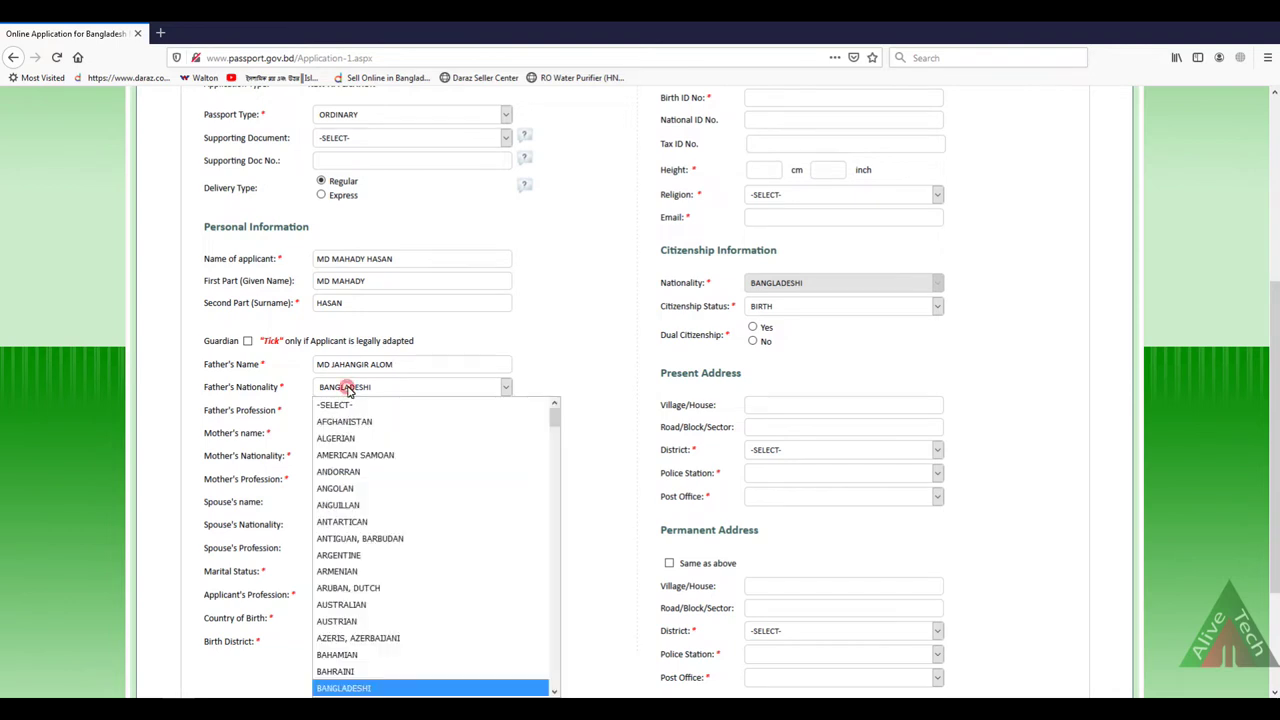
click(348, 688)
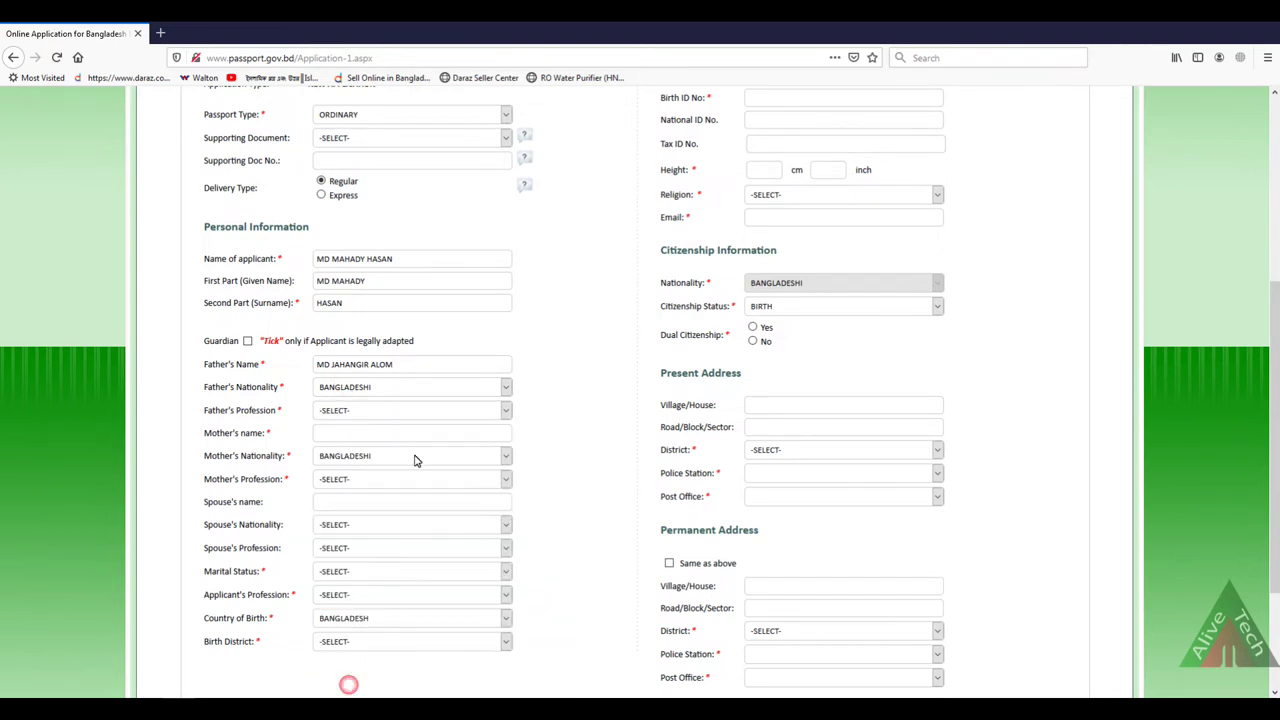
click(346, 411)
drag(580, 177, 581, 294)
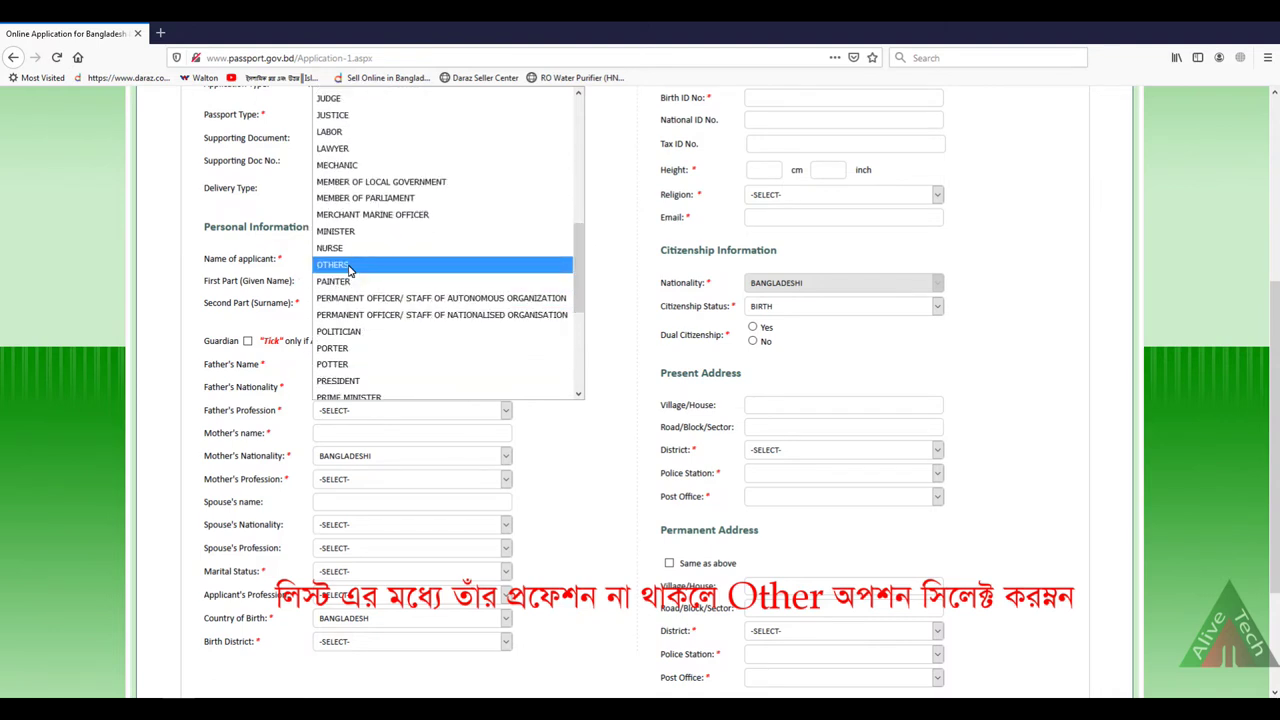
click(349, 266)
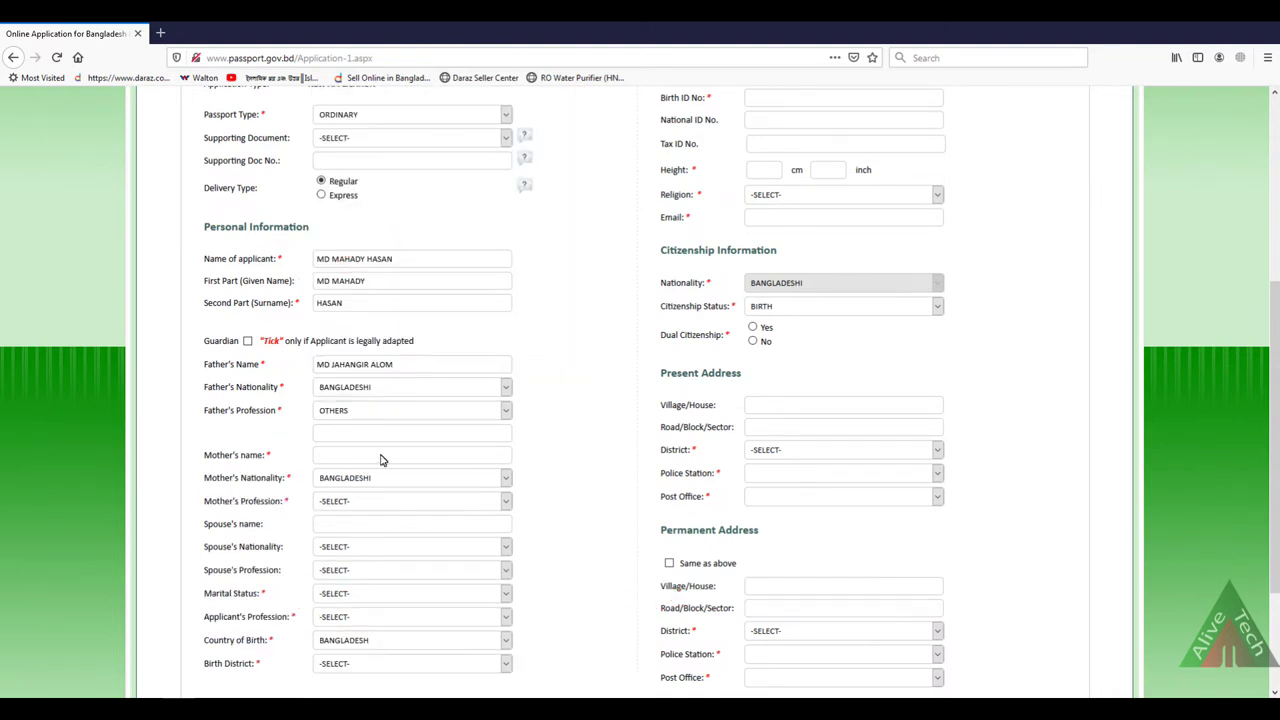
click(342, 440)
text(SERVICE)
click(331, 456)
Step: Select HOUSE WIFE in the Mother's Profession dropdown, replacing an initial OTHERS choice
click(354, 508)
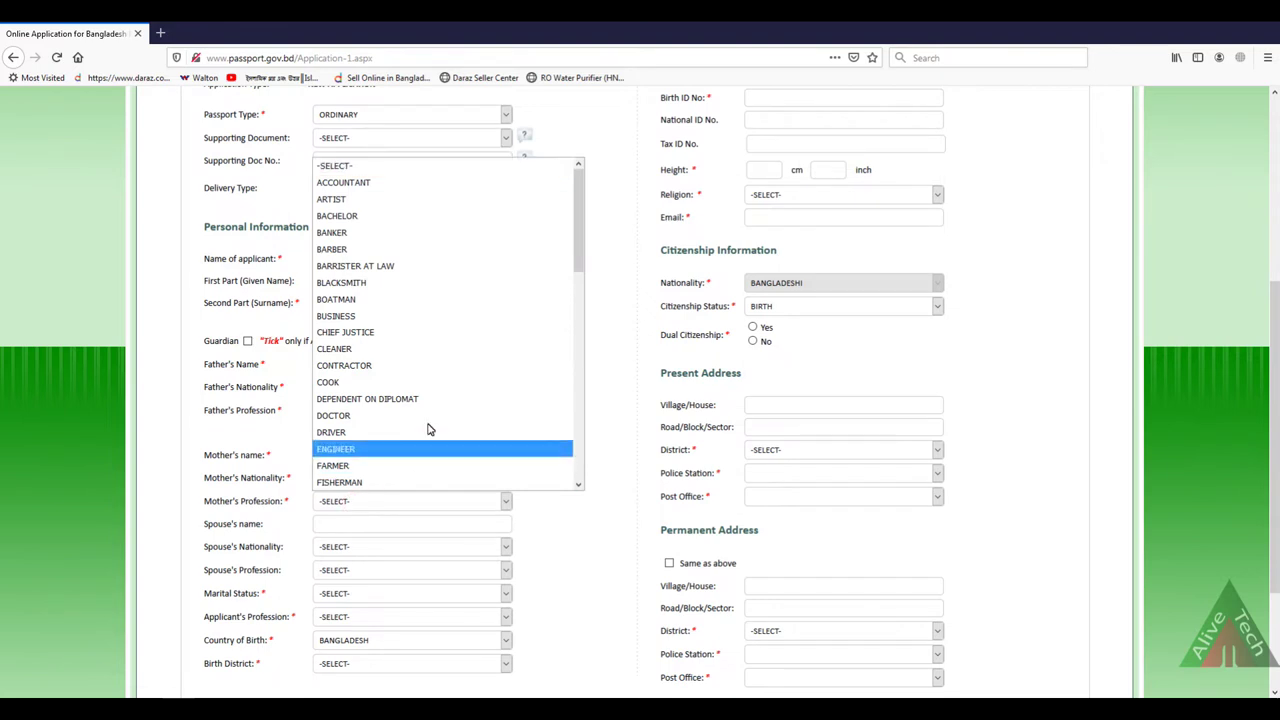
mouse_move(578, 250)
mouse_down()
mouse_move(577, 462)
mouse_move(563, 251)
mouse_up()
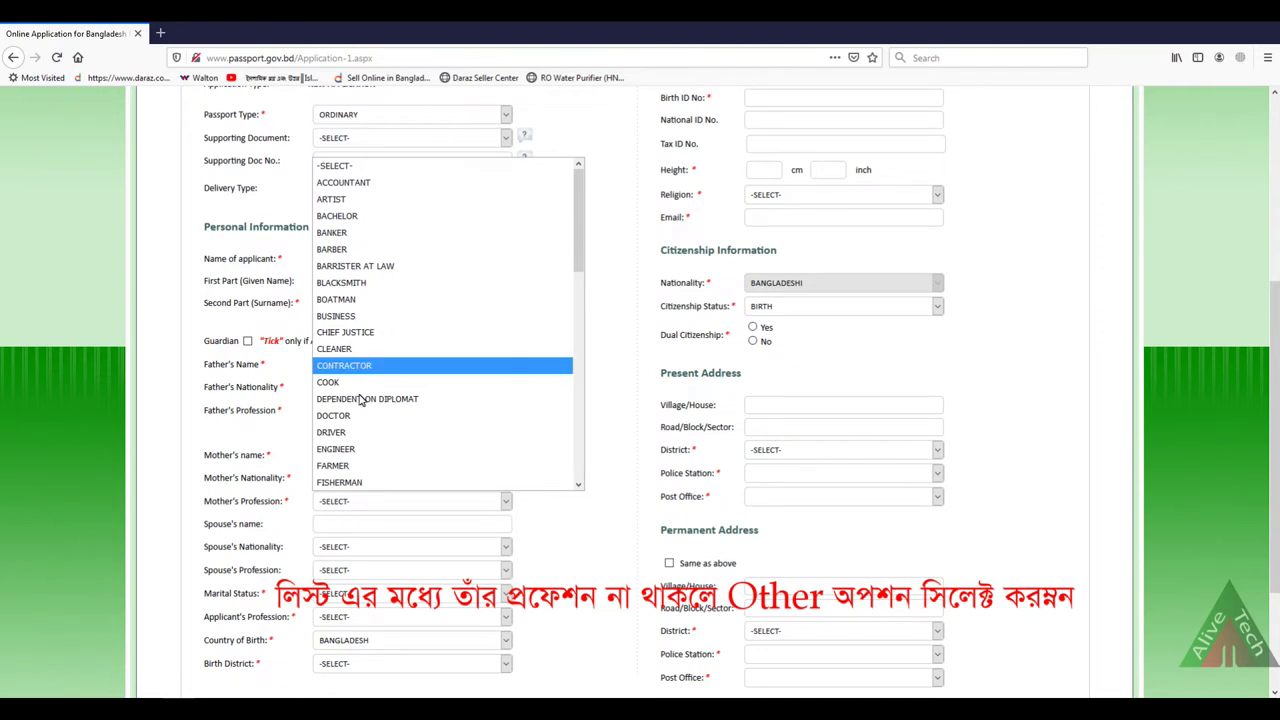
scroll(360, 400, down, 3)
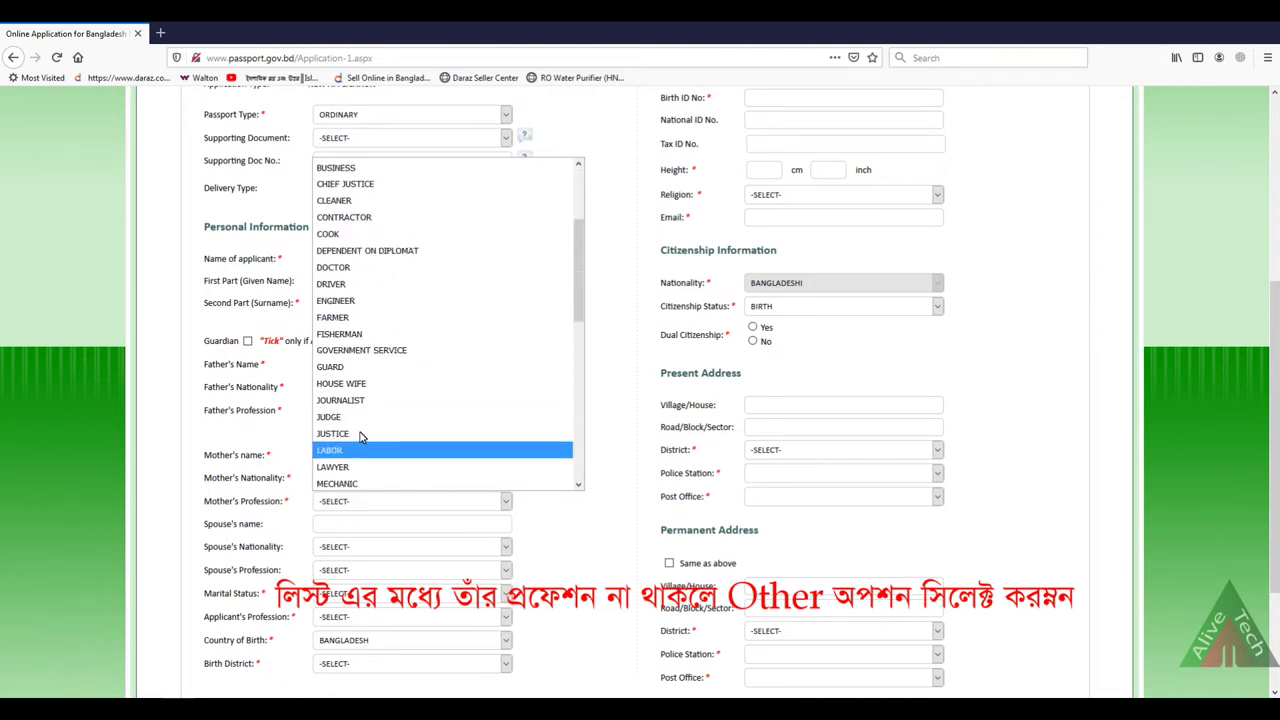
scroll(391, 392, down, 3)
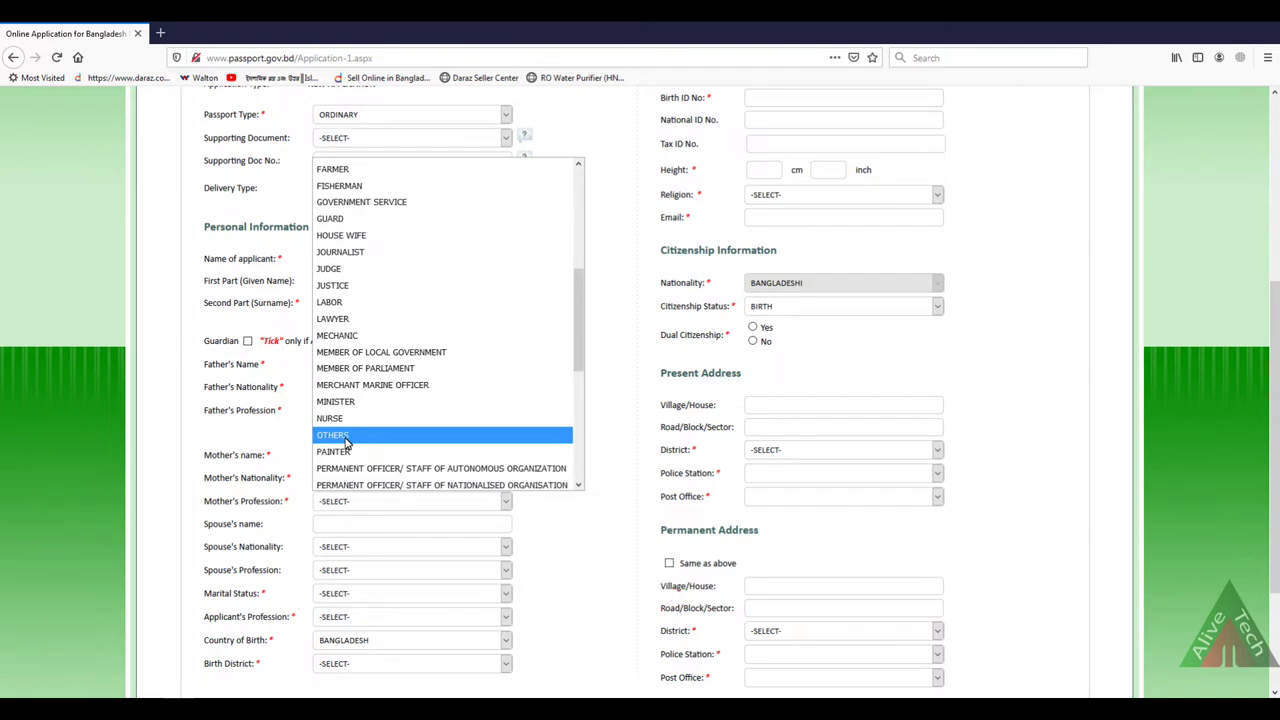
click(345, 440)
click(343, 501)
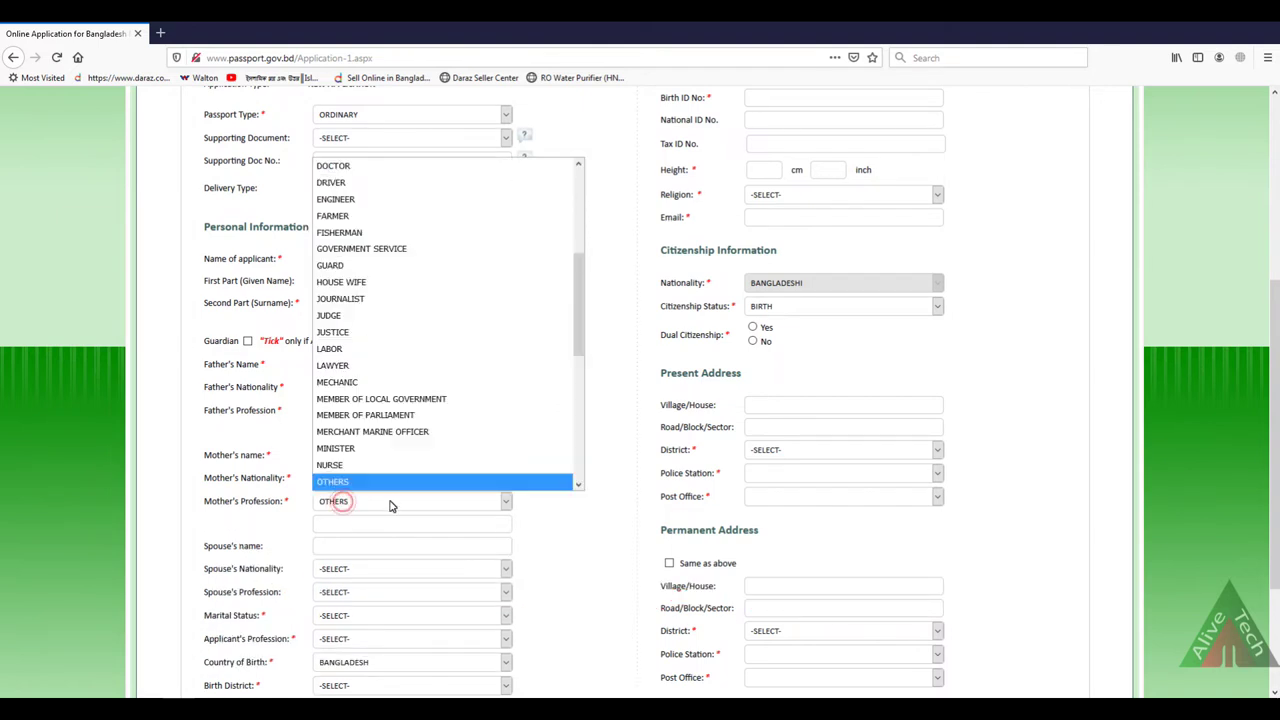
key(h)
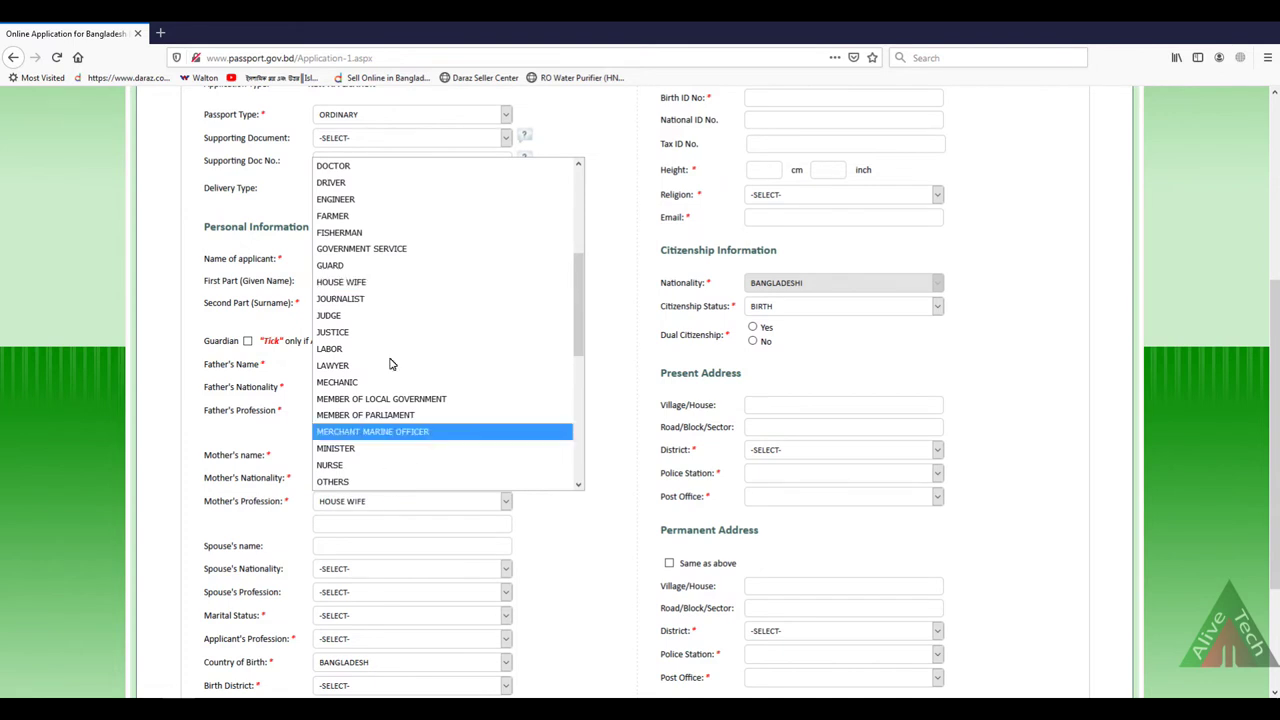
click(380, 508)
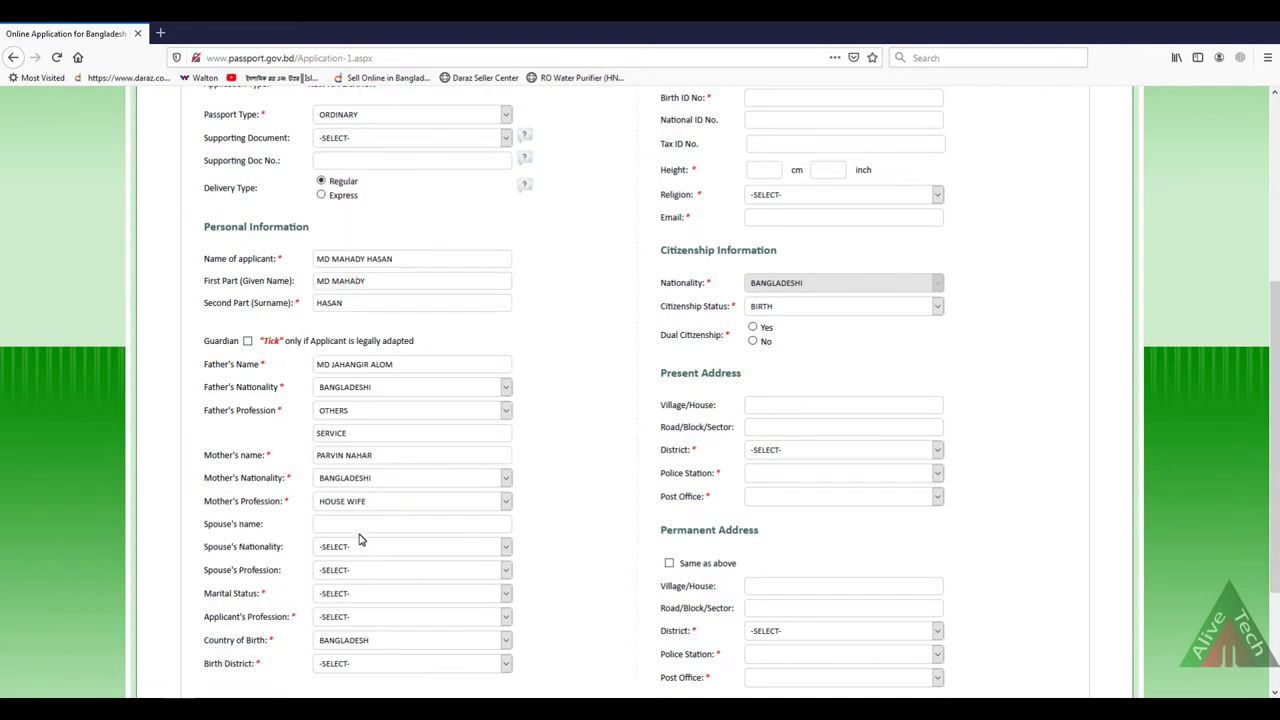
click(342, 524)
scroll(550, 508, down, 3)
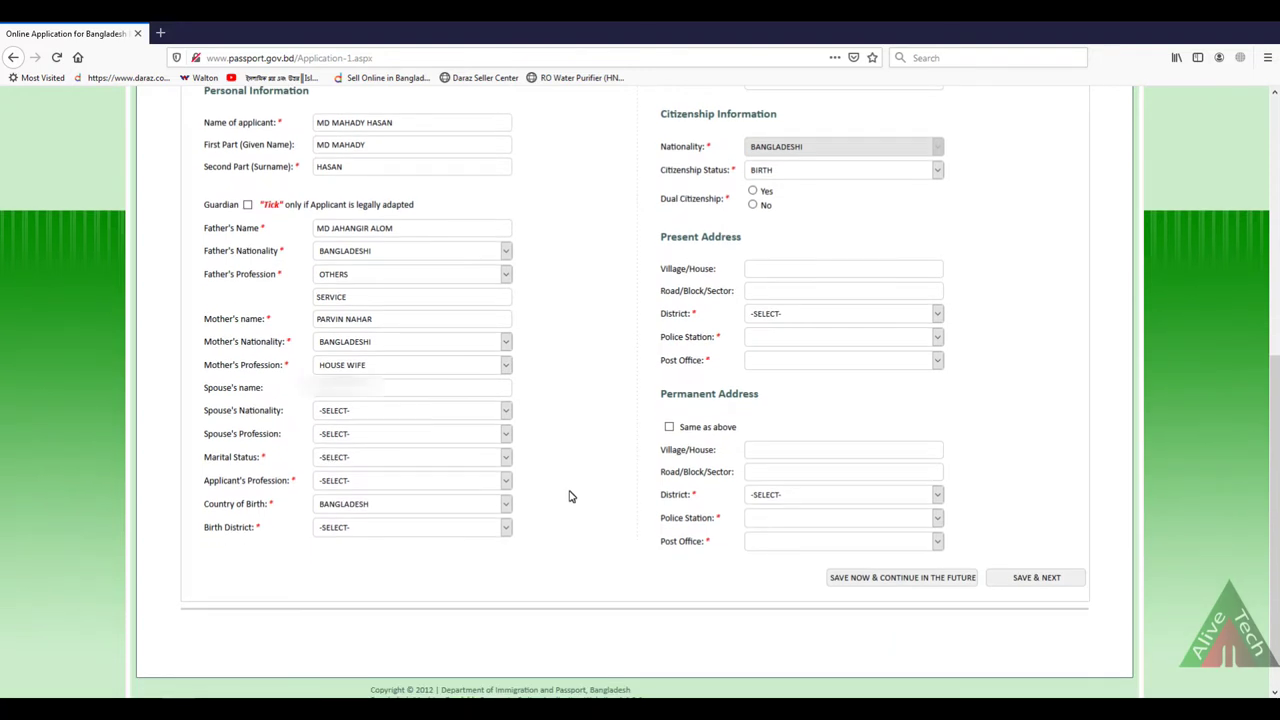
Step: Set Spouse's Nationality to BANGLADESHI and Spouse's Profession to HOUSE WIFE
click(377, 411)
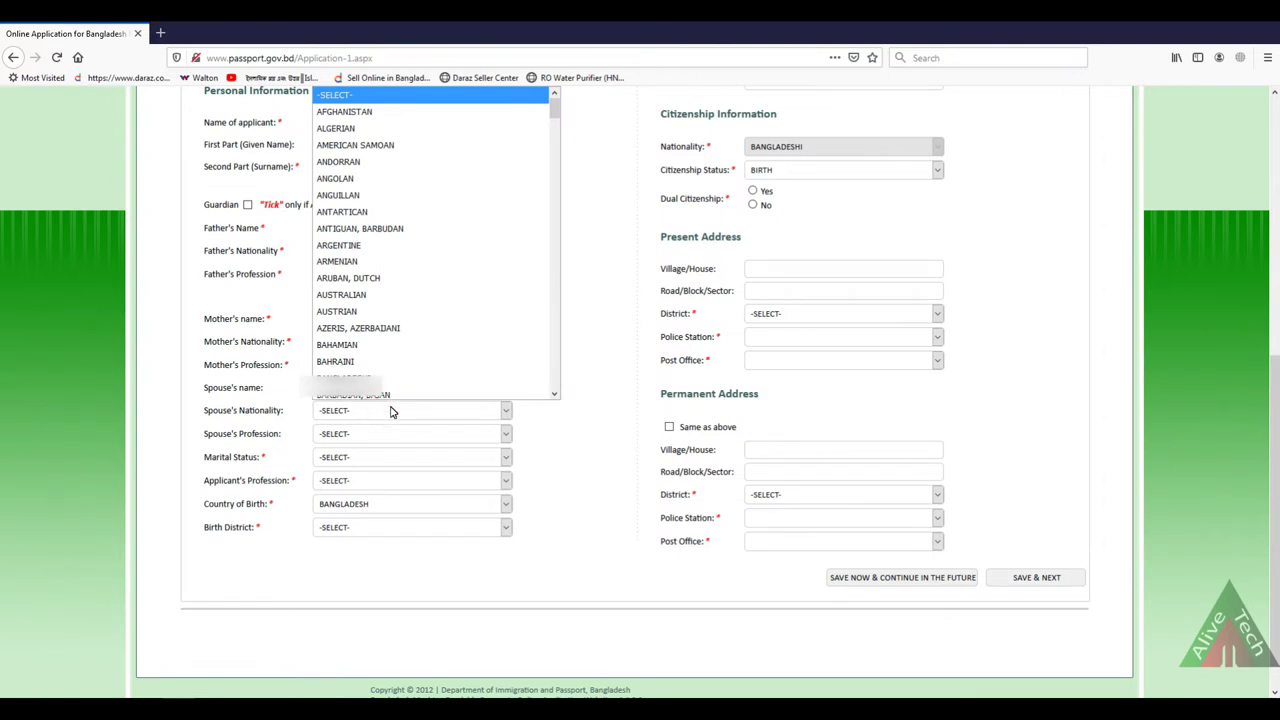
key(b)
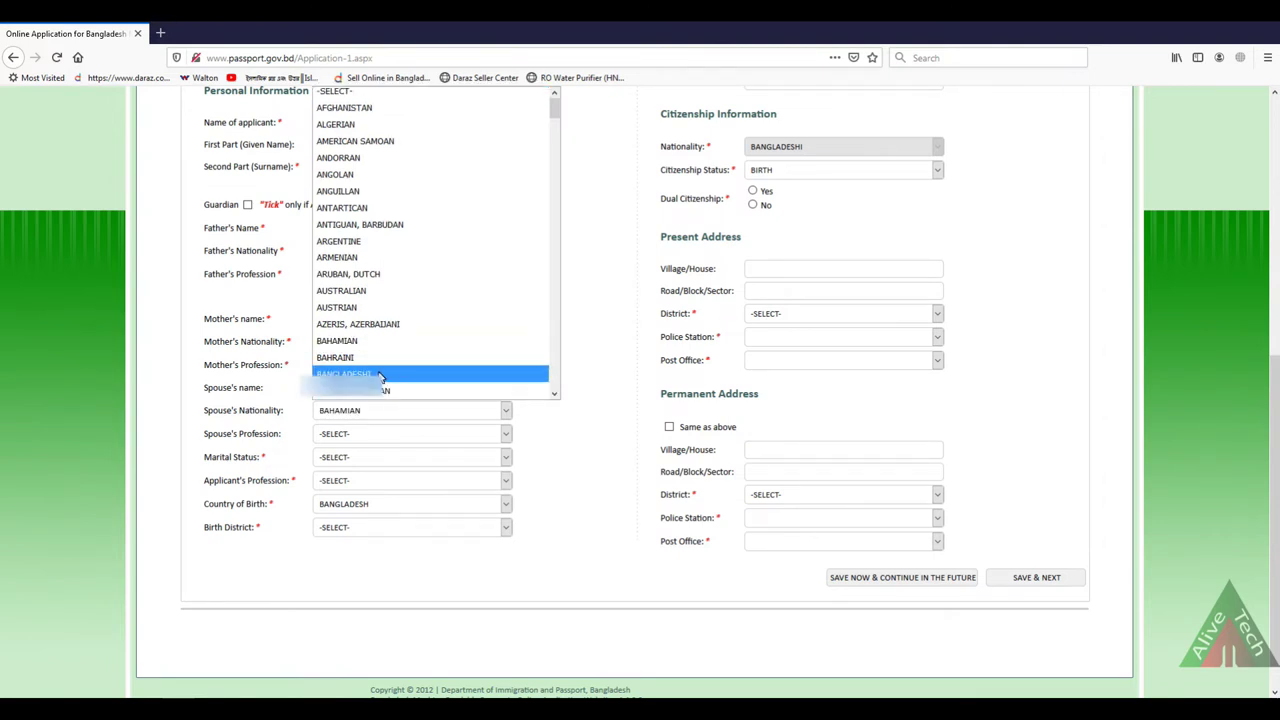
click(380, 377)
click(330, 440)
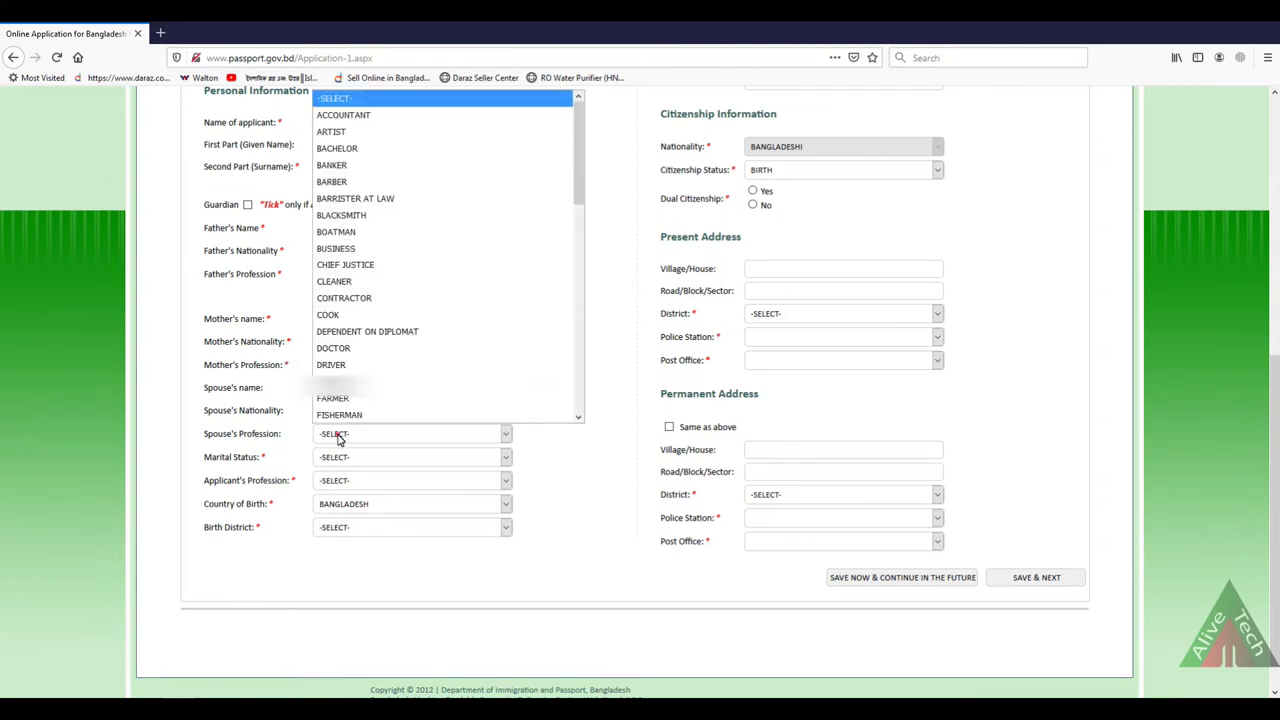
key(h)
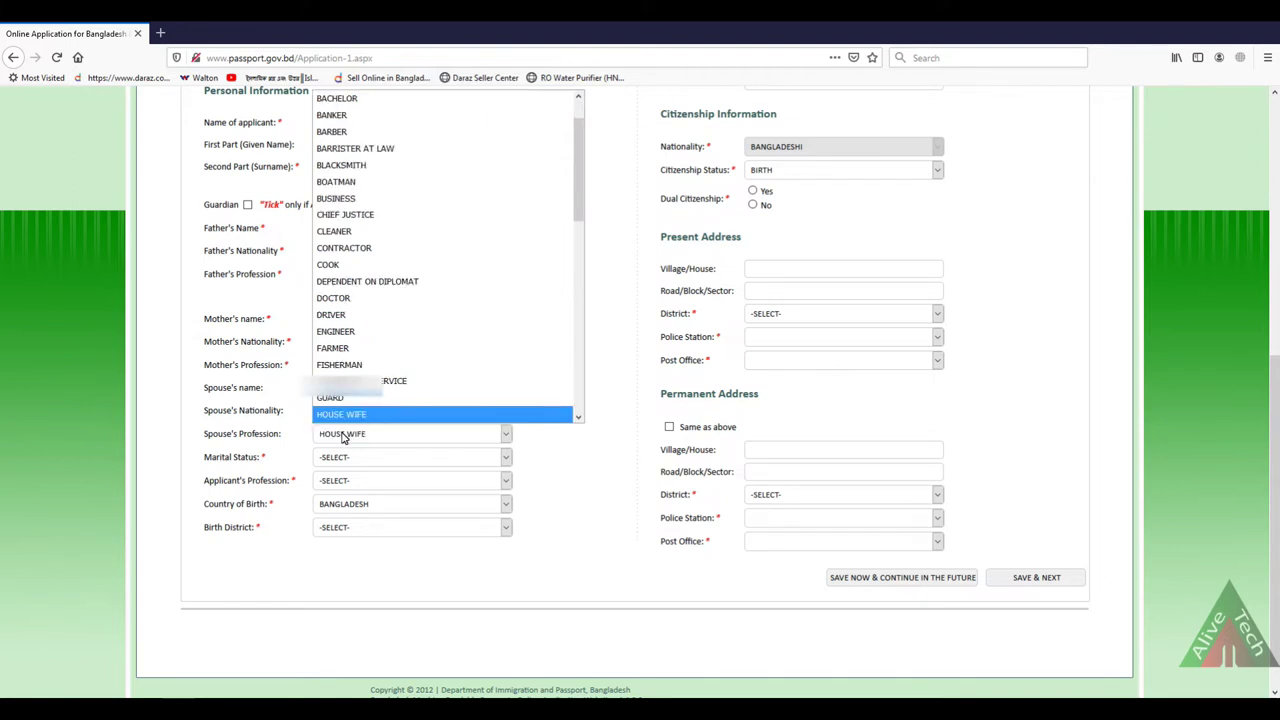
click(351, 414)
click(340, 465)
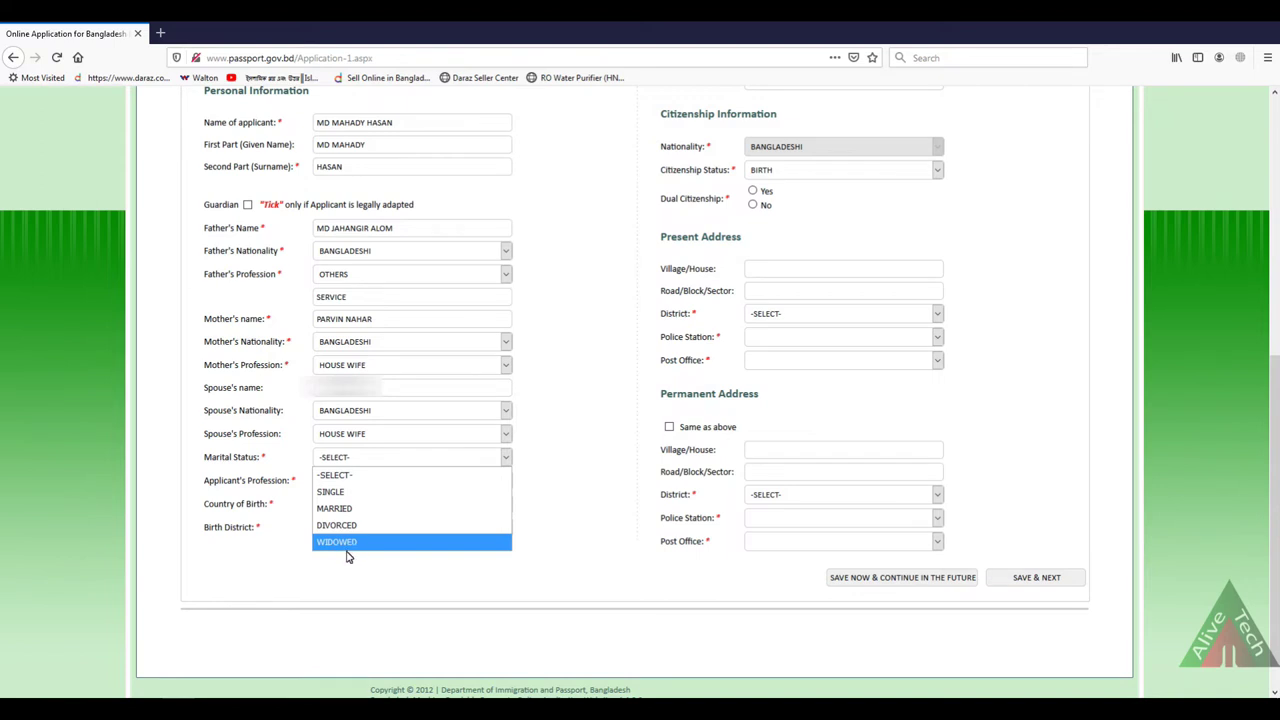
Step: Set Marital Status to MARRIED and Applicant's Profession to ENGINEER
click(345, 508)
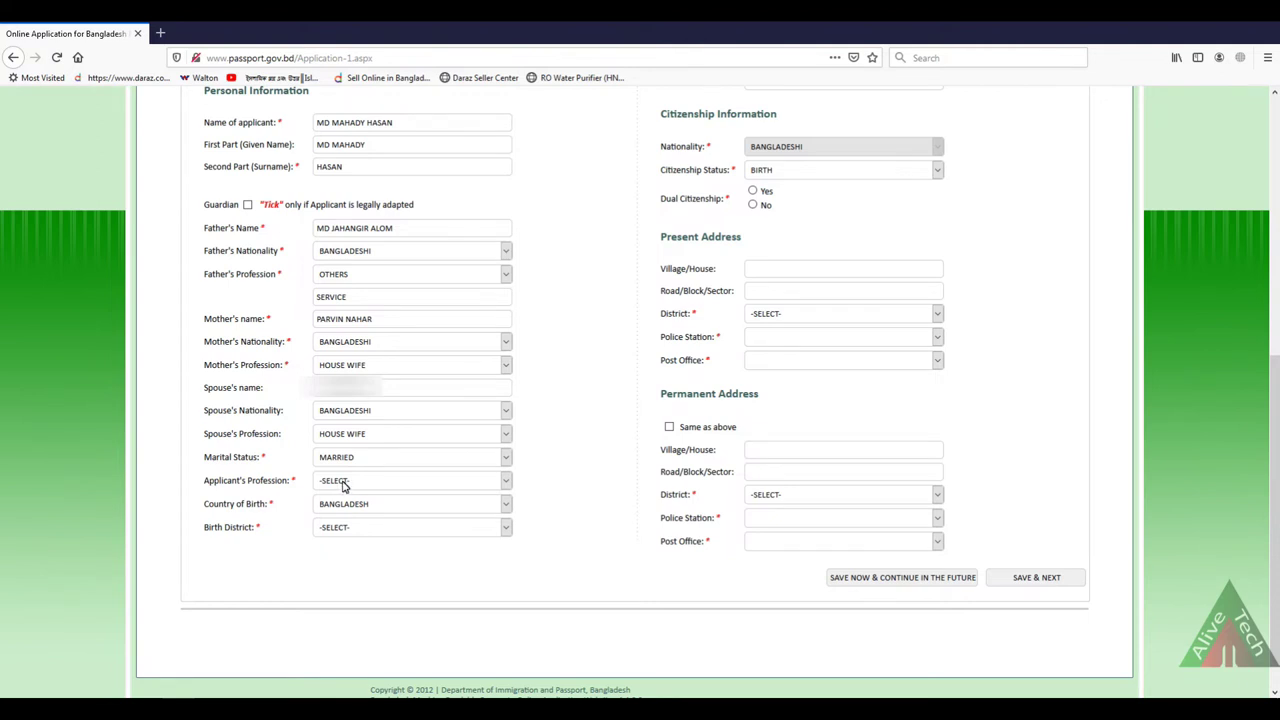
click(343, 486)
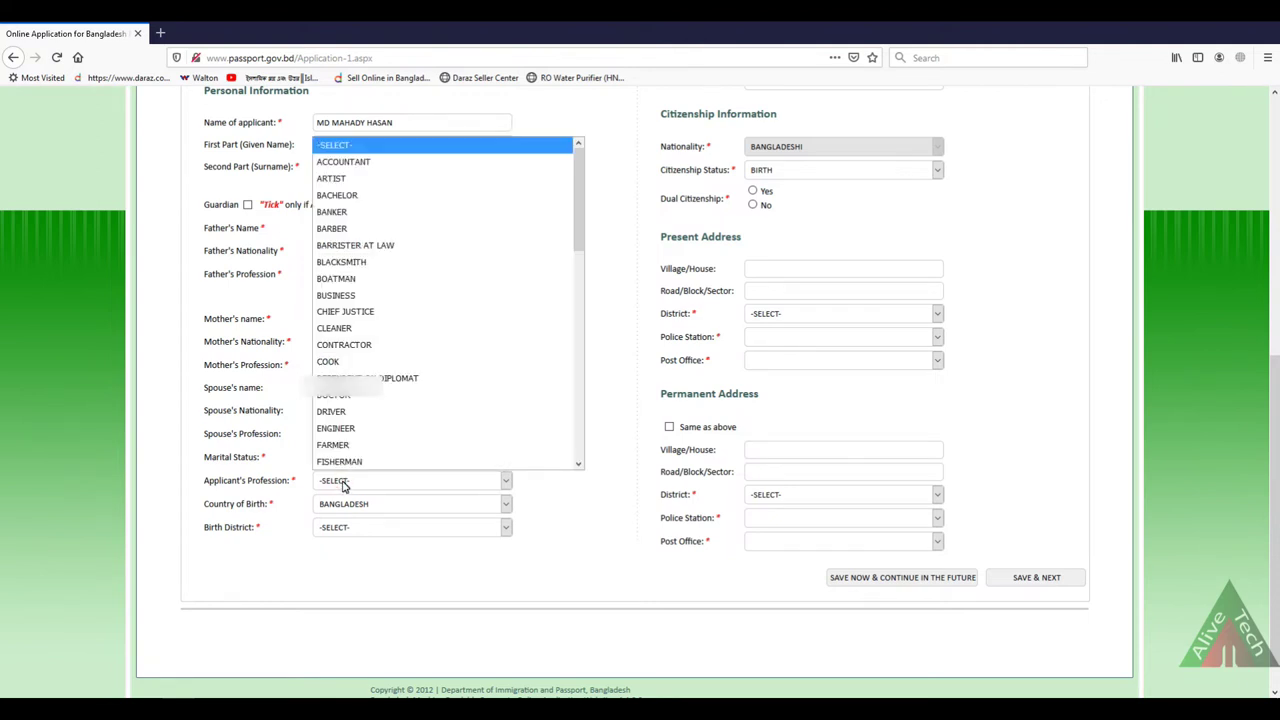
key(s)
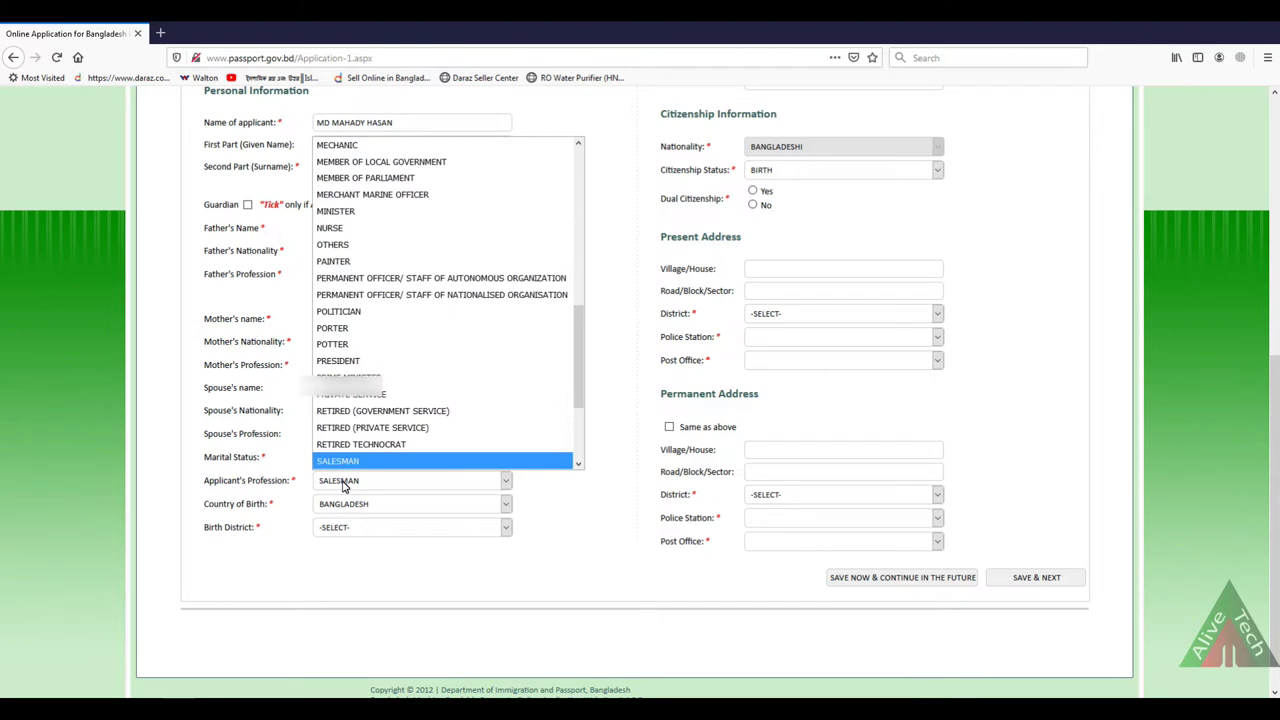
key(e)
click(337, 149)
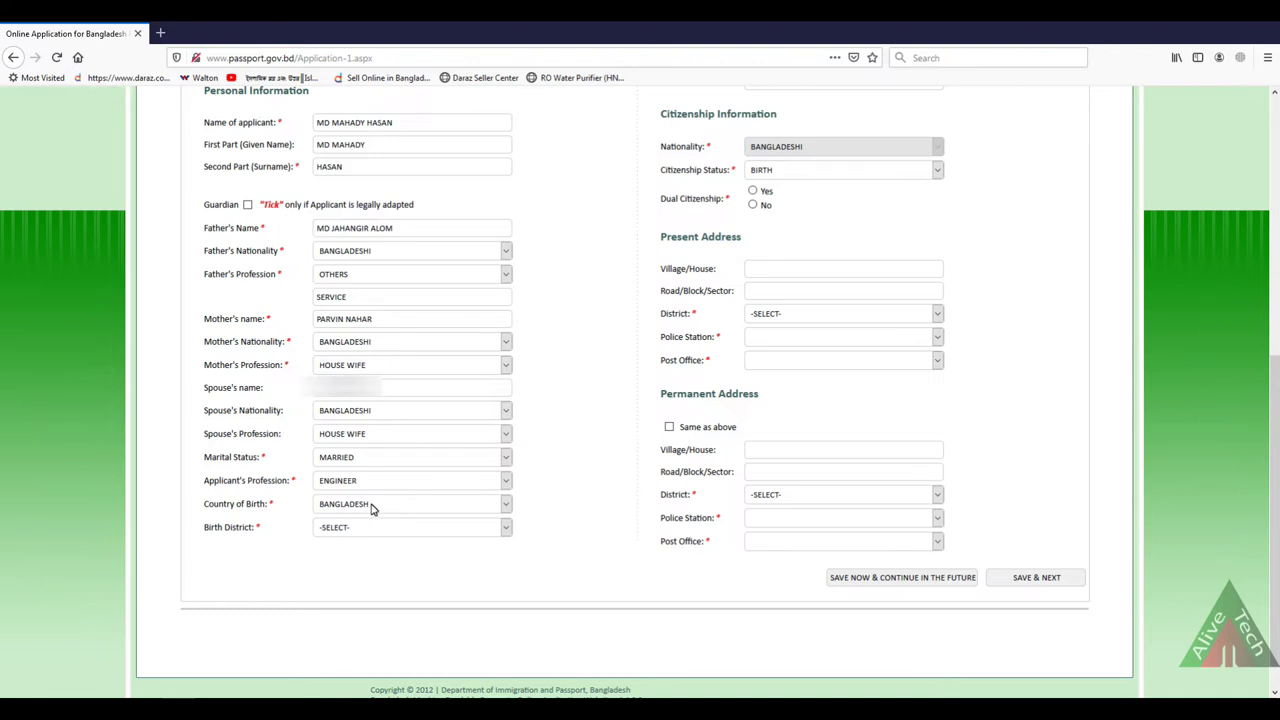
Step: Keep BANGLADESH as Country of Birth and choose NARAIL as Birth District
click(360, 505)
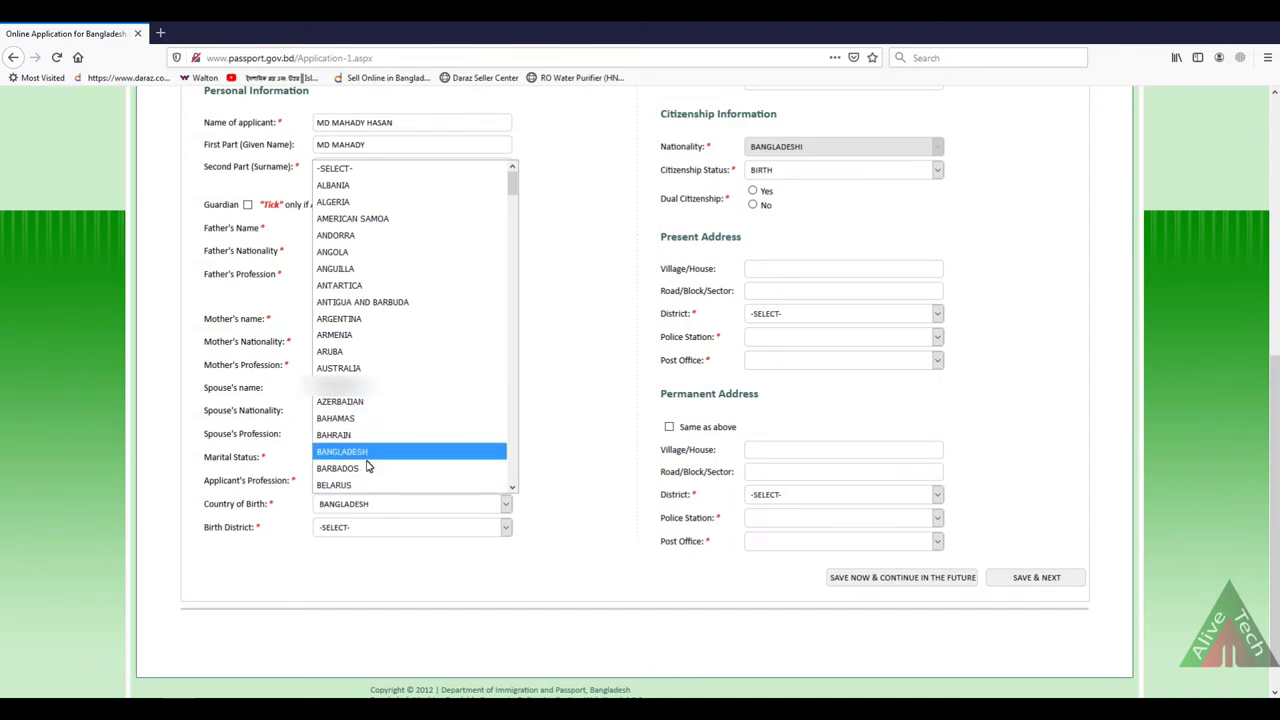
click(370, 503)
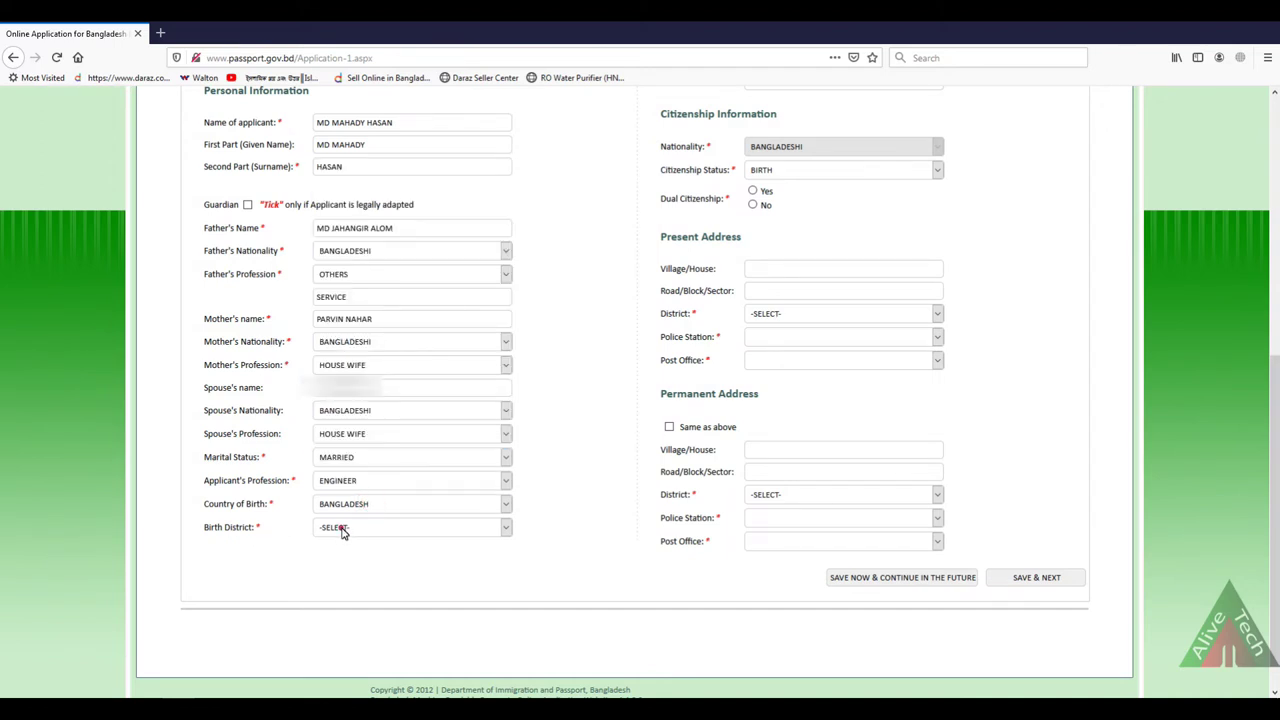
click(343, 527)
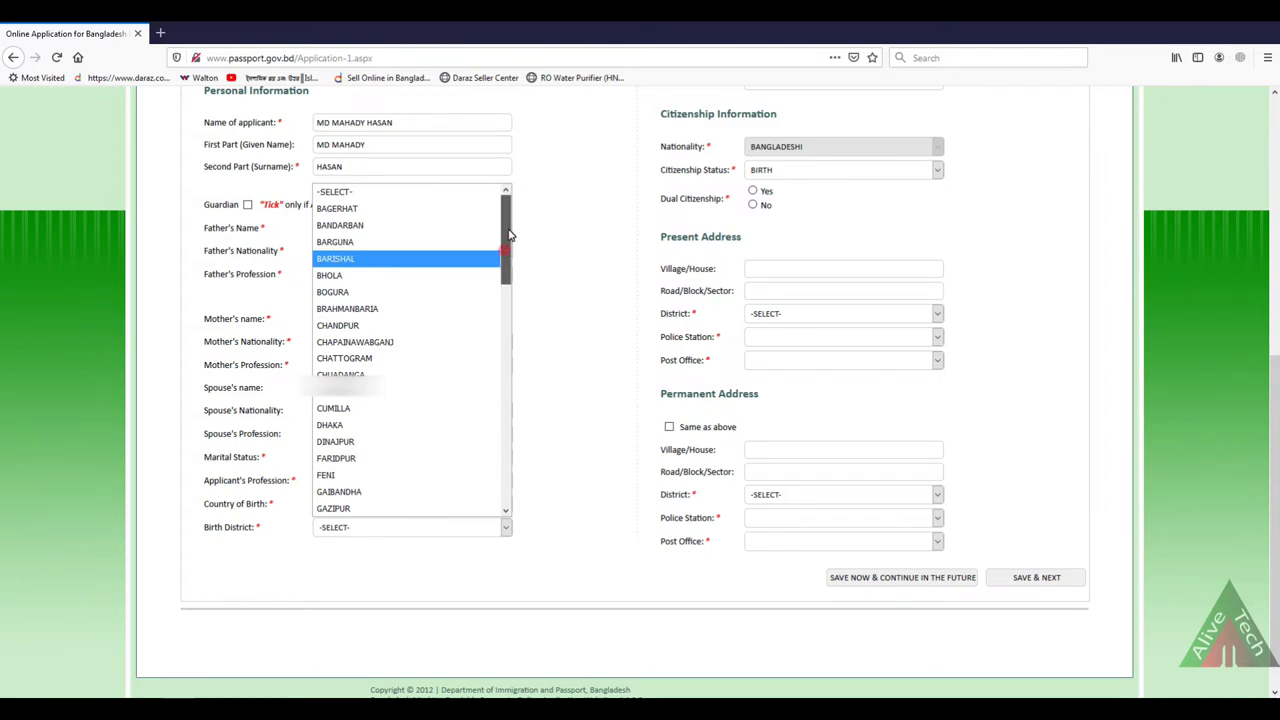
scroll(502, 300, down, 9)
drag(500, 345, 500, 330)
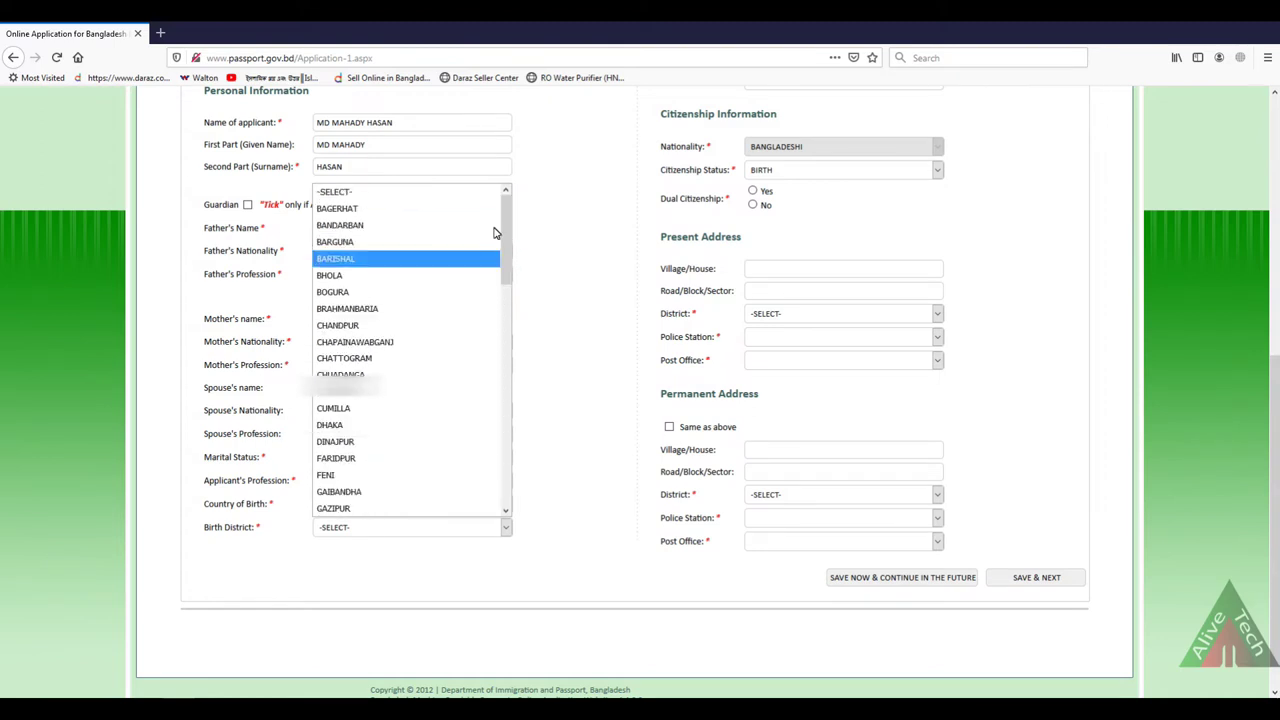
scroll(360, 476, down, 1)
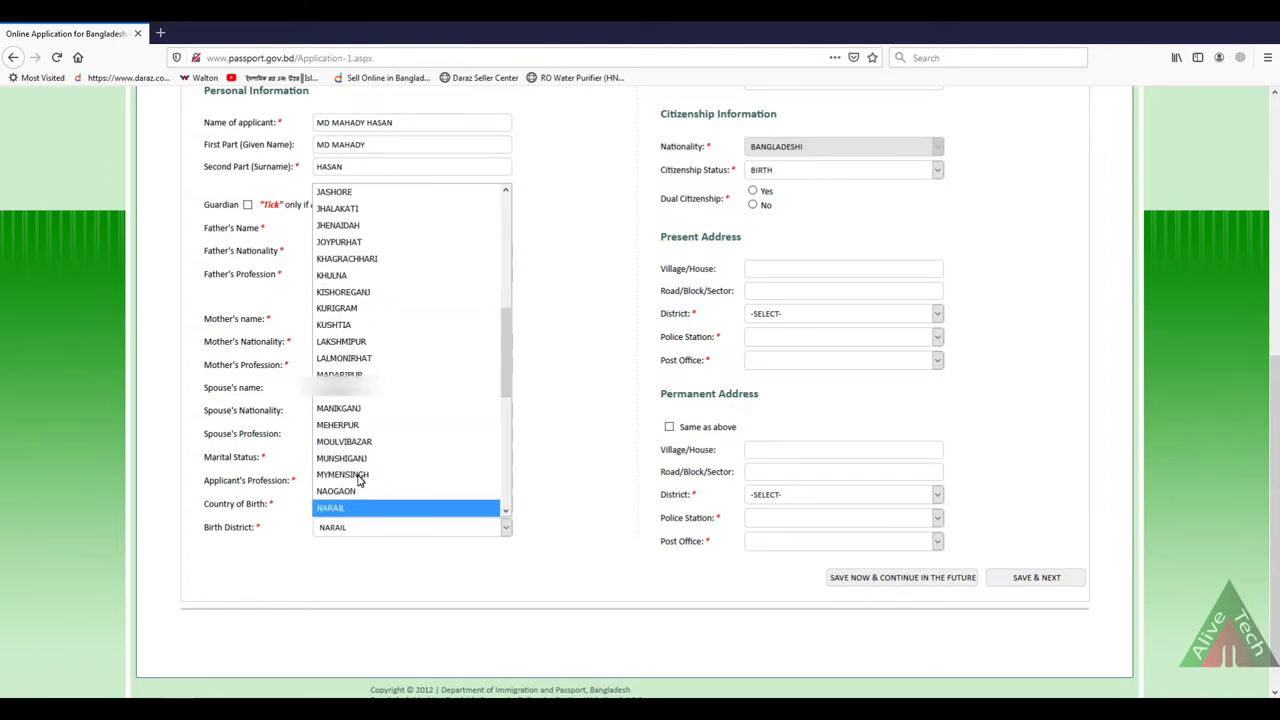
click(335, 508)
Step: Pick the date of birth in the calendar, with year 1991, then month and day
scroll(680, 340, up, 3)
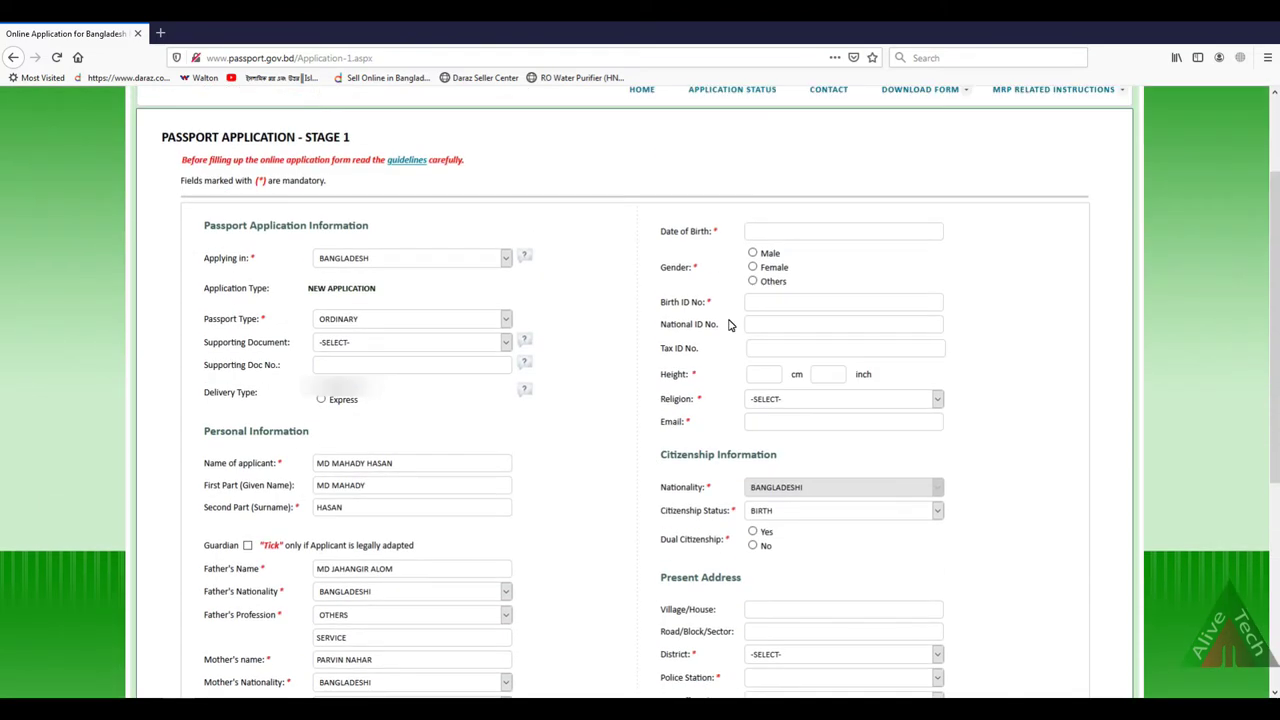
click(755, 234)
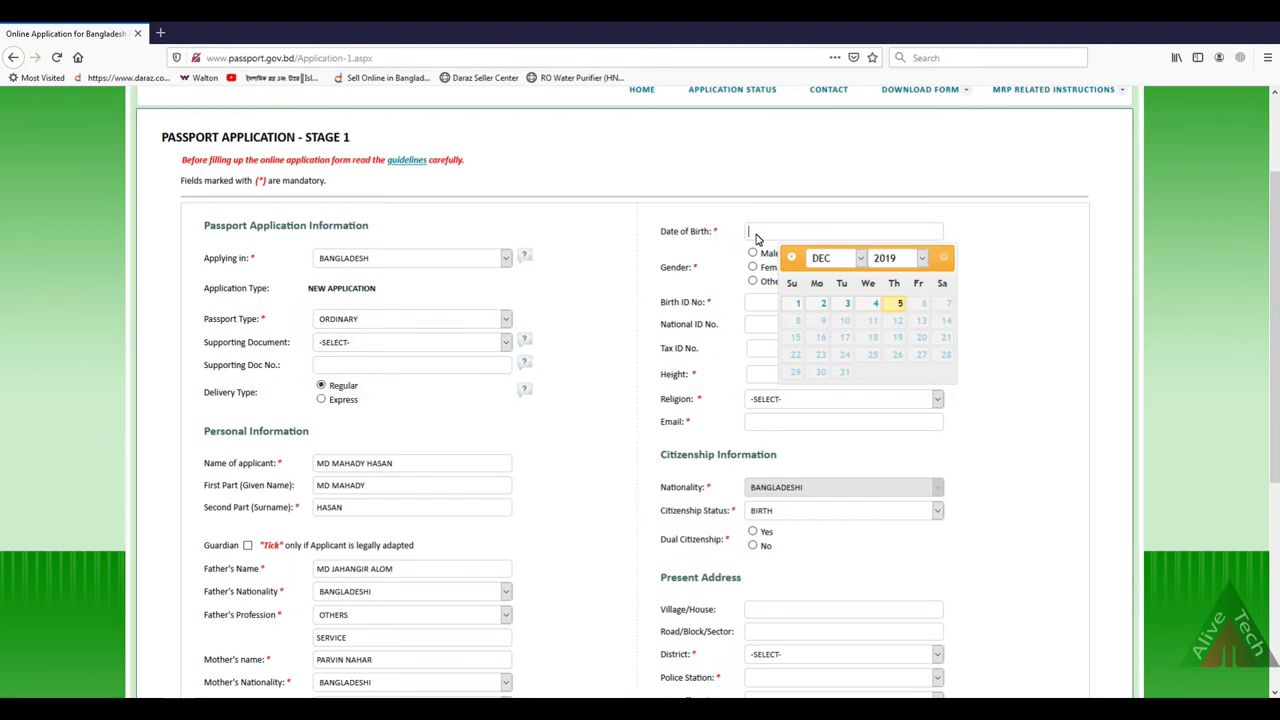
click(888, 258)
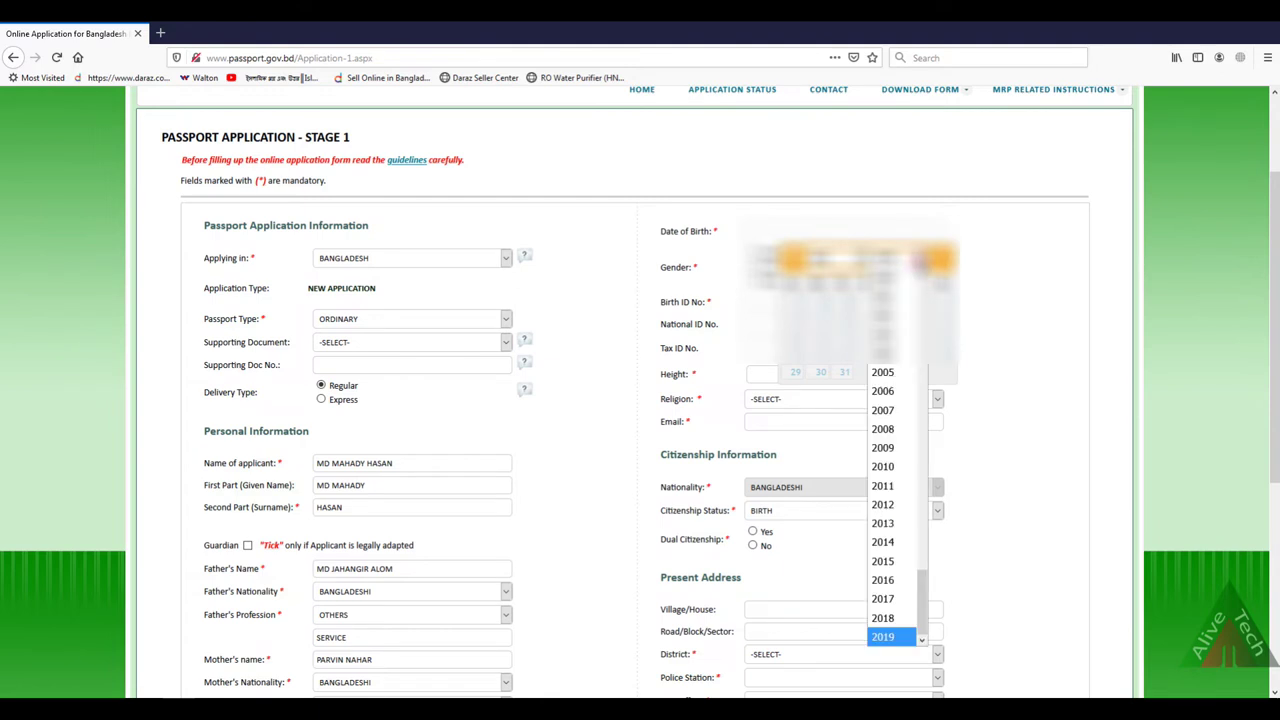
text(1991)
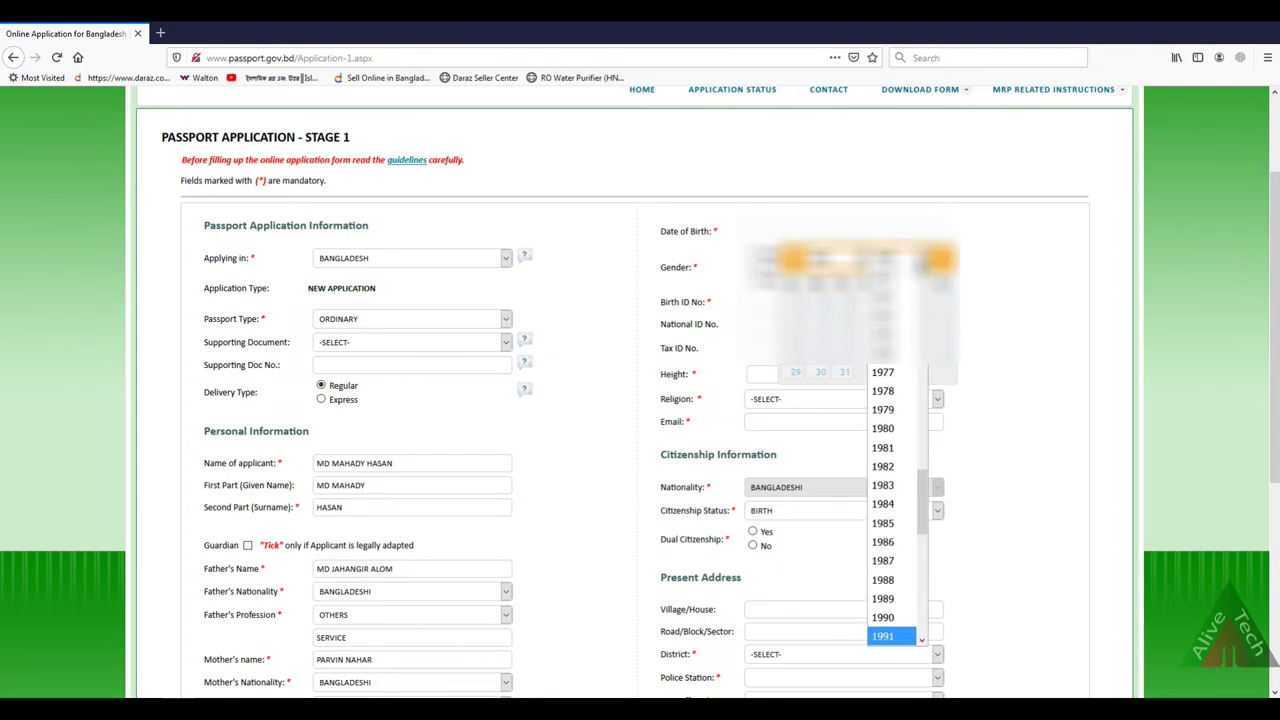
click(893, 637)
click(835, 258)
click(836, 322)
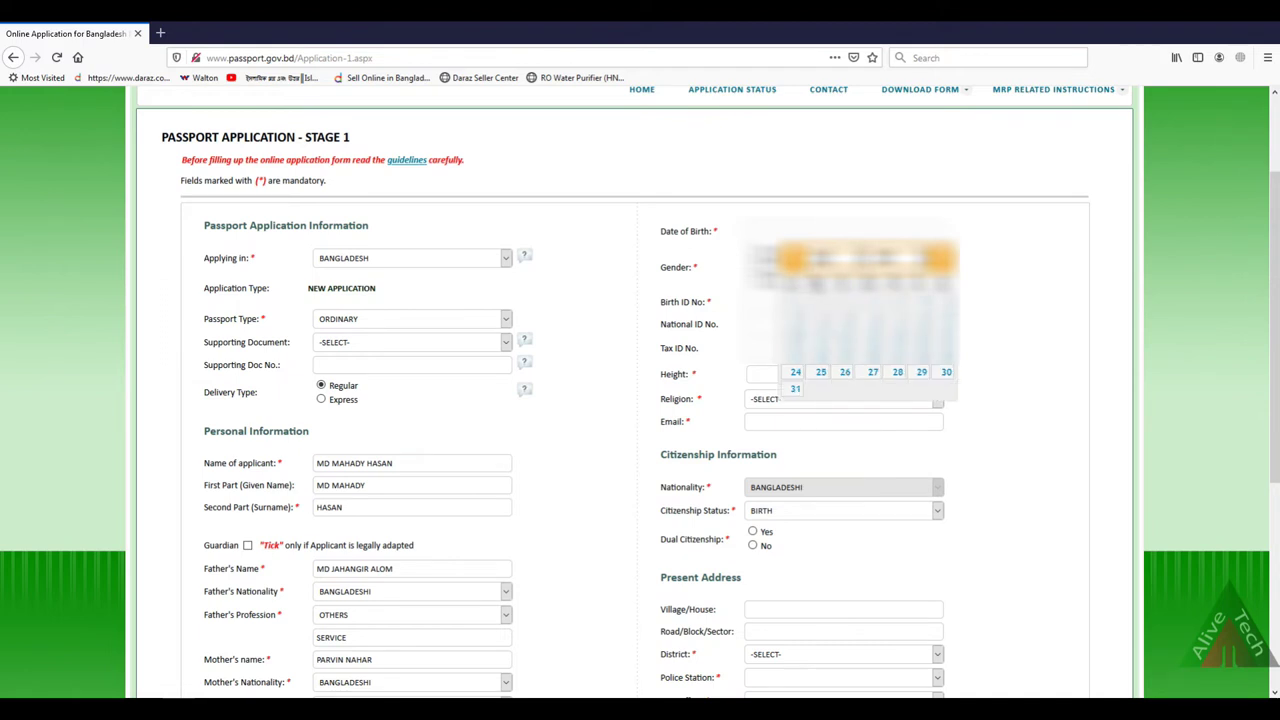
click(878, 330)
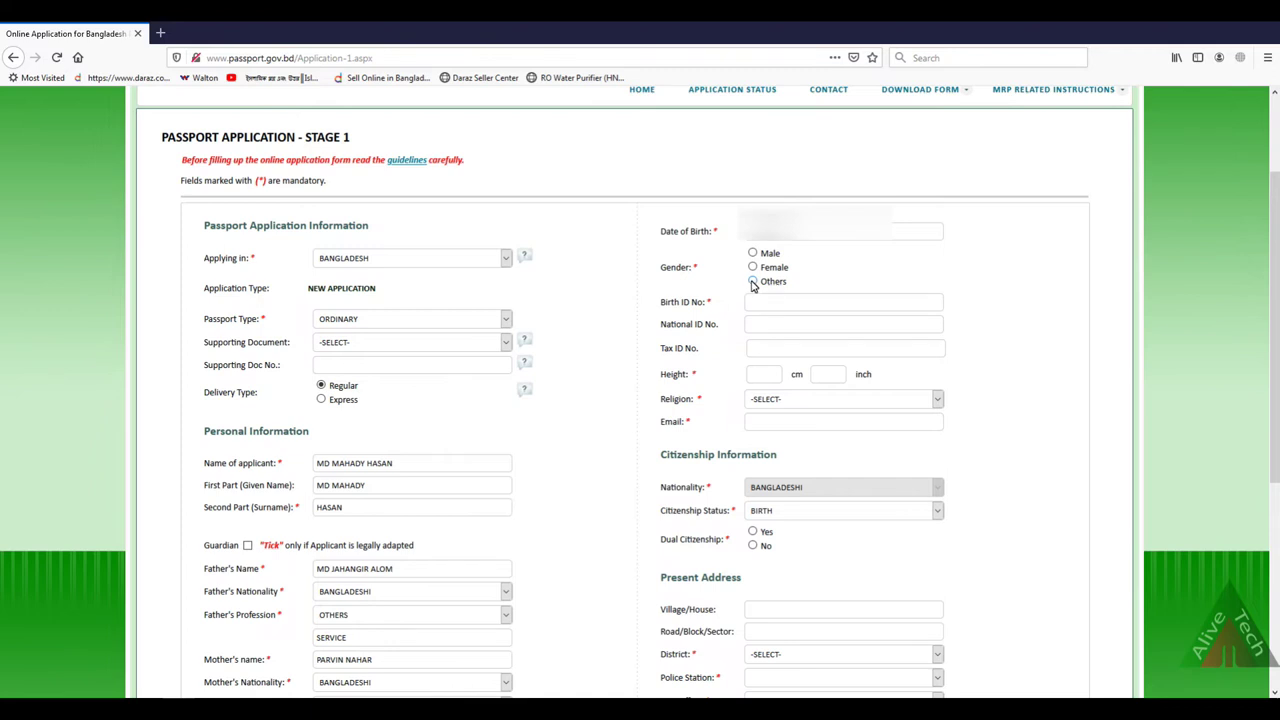
Step: Set gender to Male and enter the applicant's birth ID number
click(753, 254)
click(753, 310)
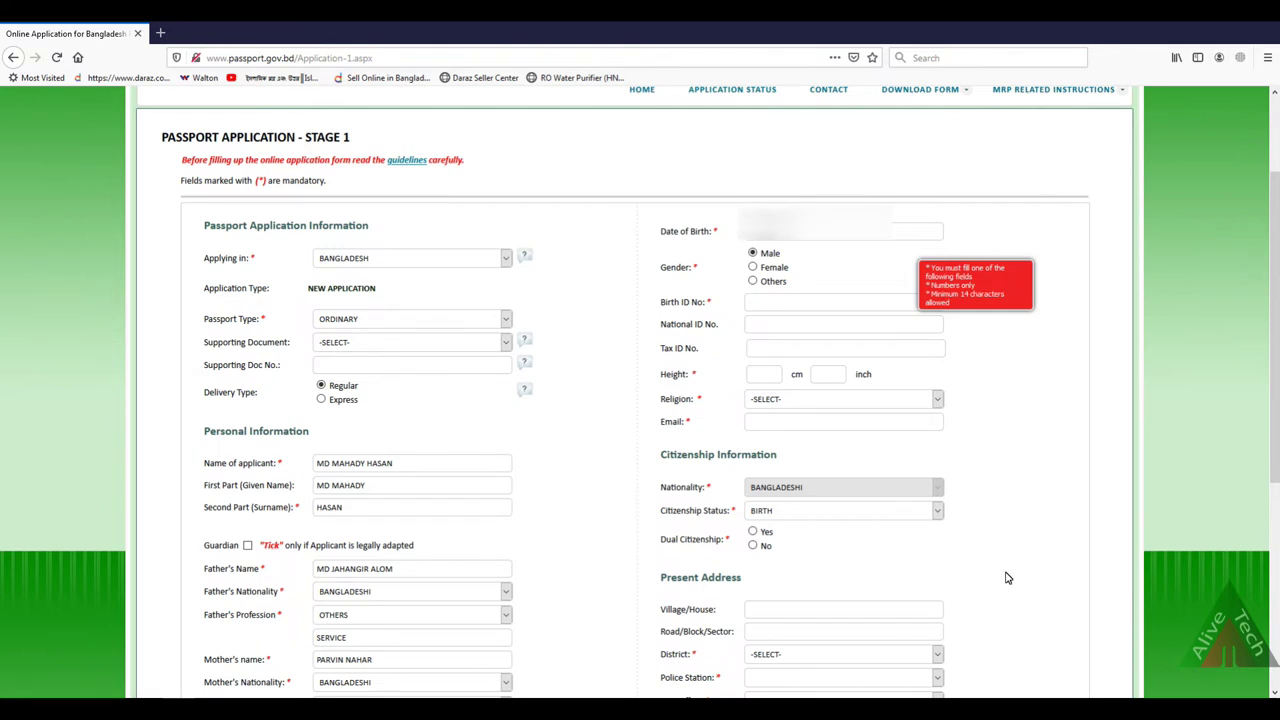
click(763, 332)
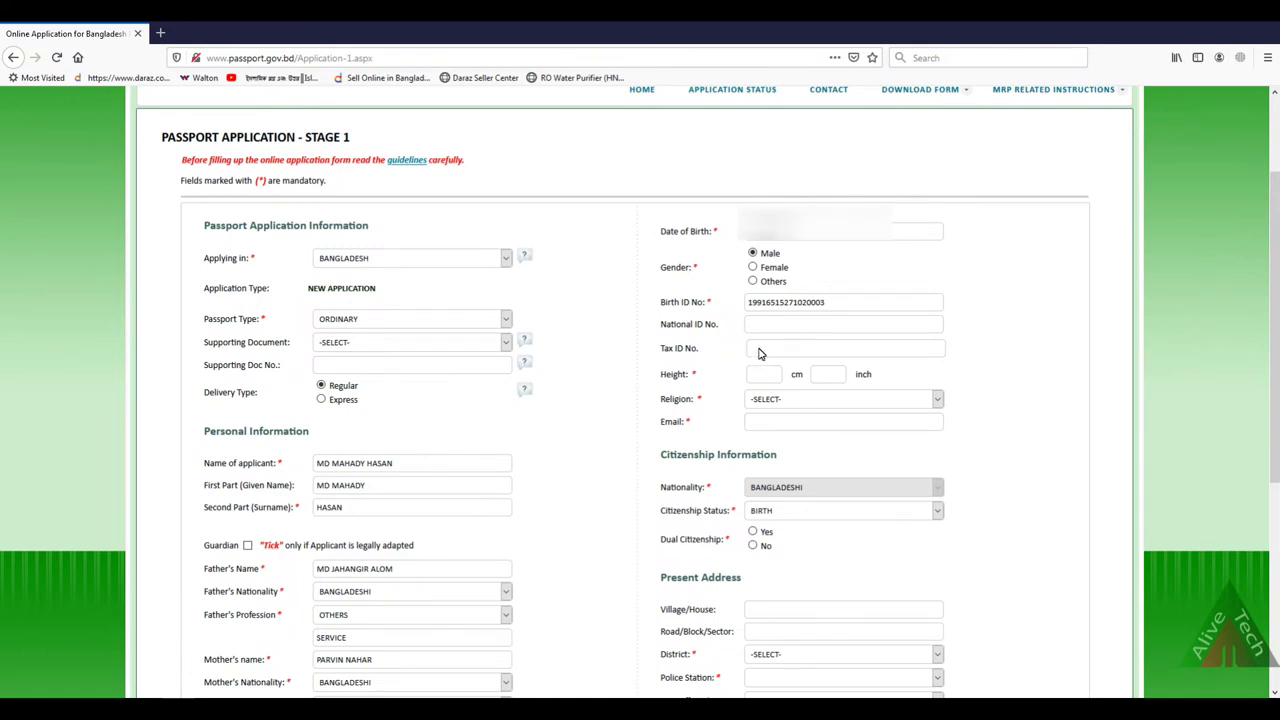
Step: Enter height 163 cm / 64 inch, choose religion ISLAM, and fill in the applicant's e-mail address
click(754, 380)
click(826, 380)
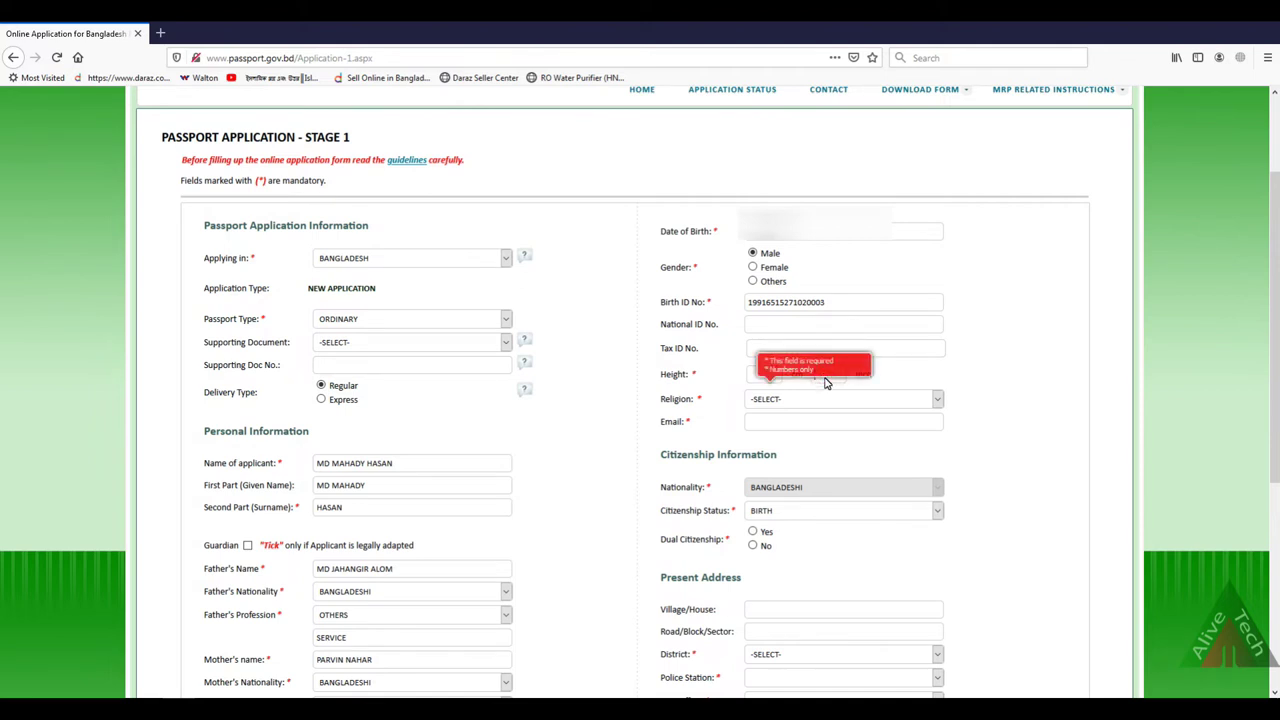
text(16)
click(775, 401)
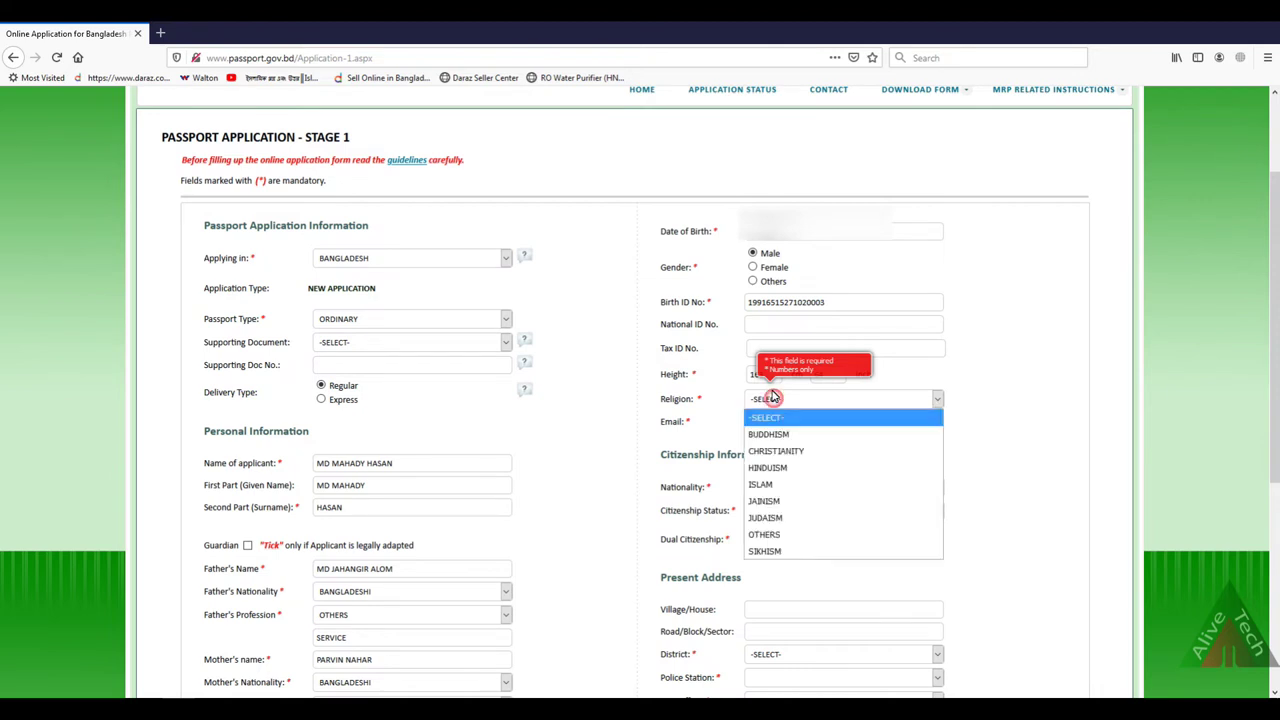
click(790, 484)
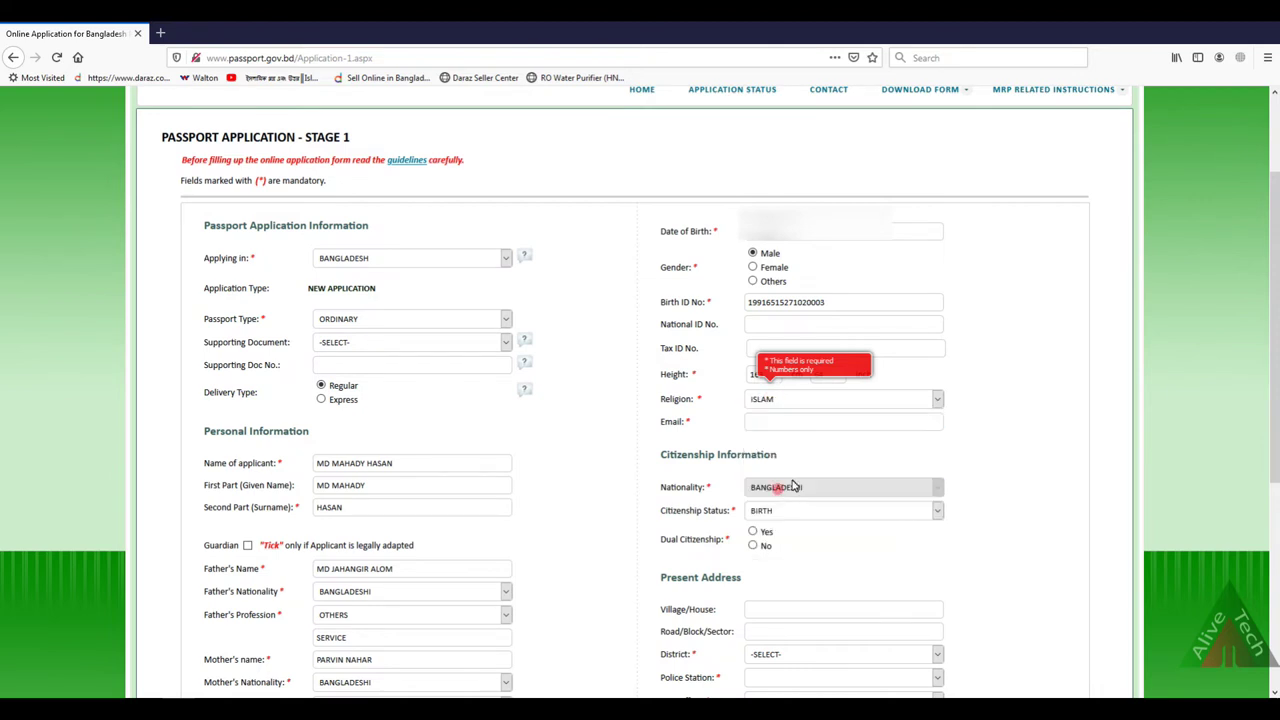
click(800, 363)
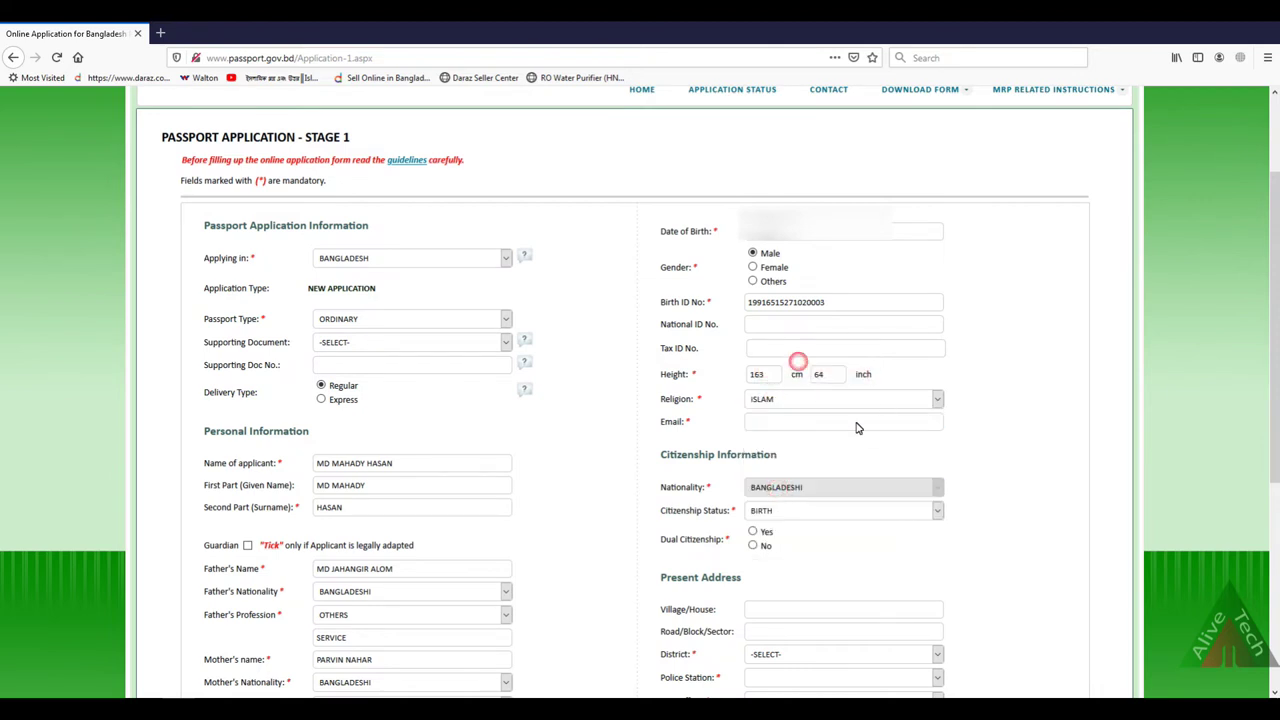
click(760, 426)
Step: Keep Citizenship Status as BIRTH and set Dual Citizenship to No
scroll(830, 464, down, 3)
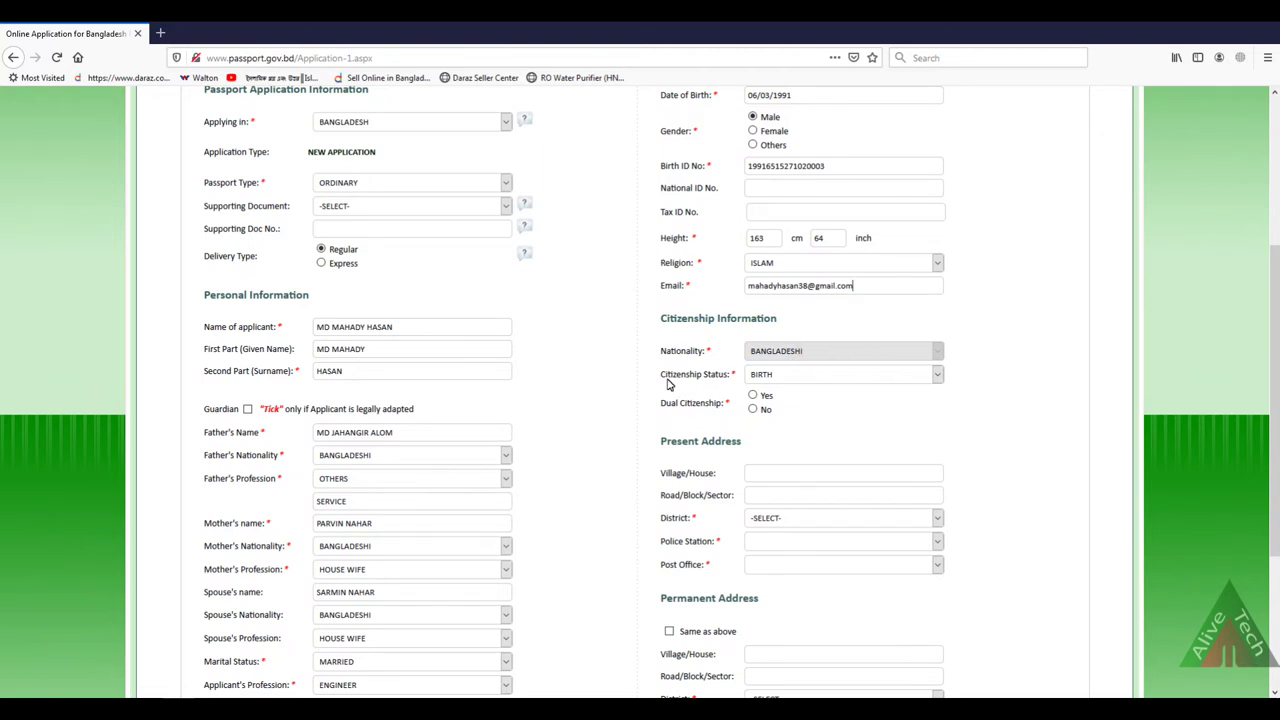
click(800, 378)
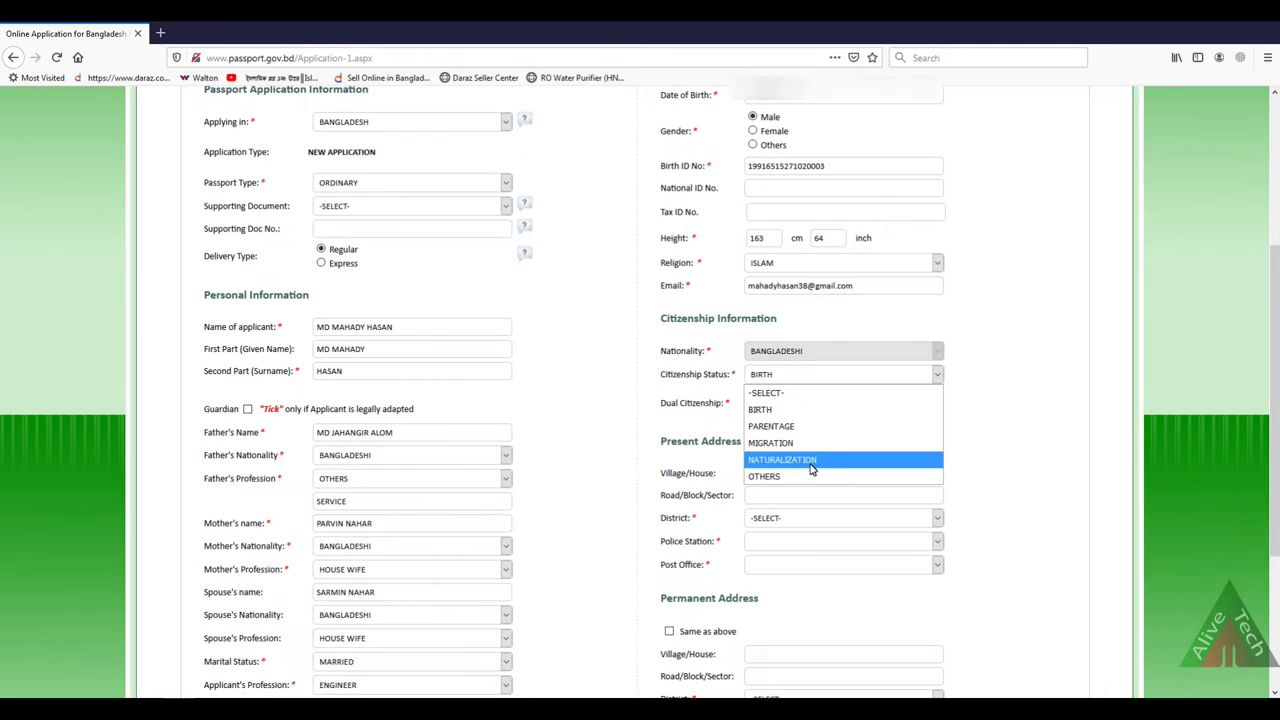
click(778, 412)
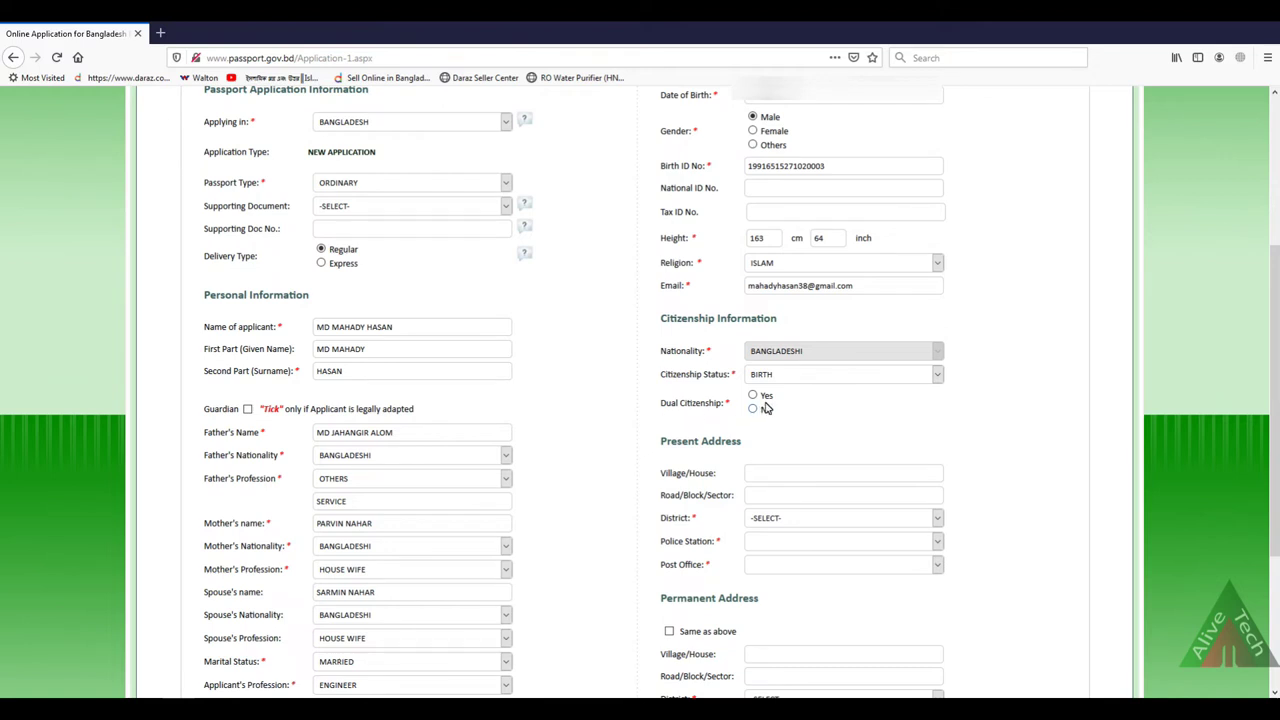
click(754, 396)
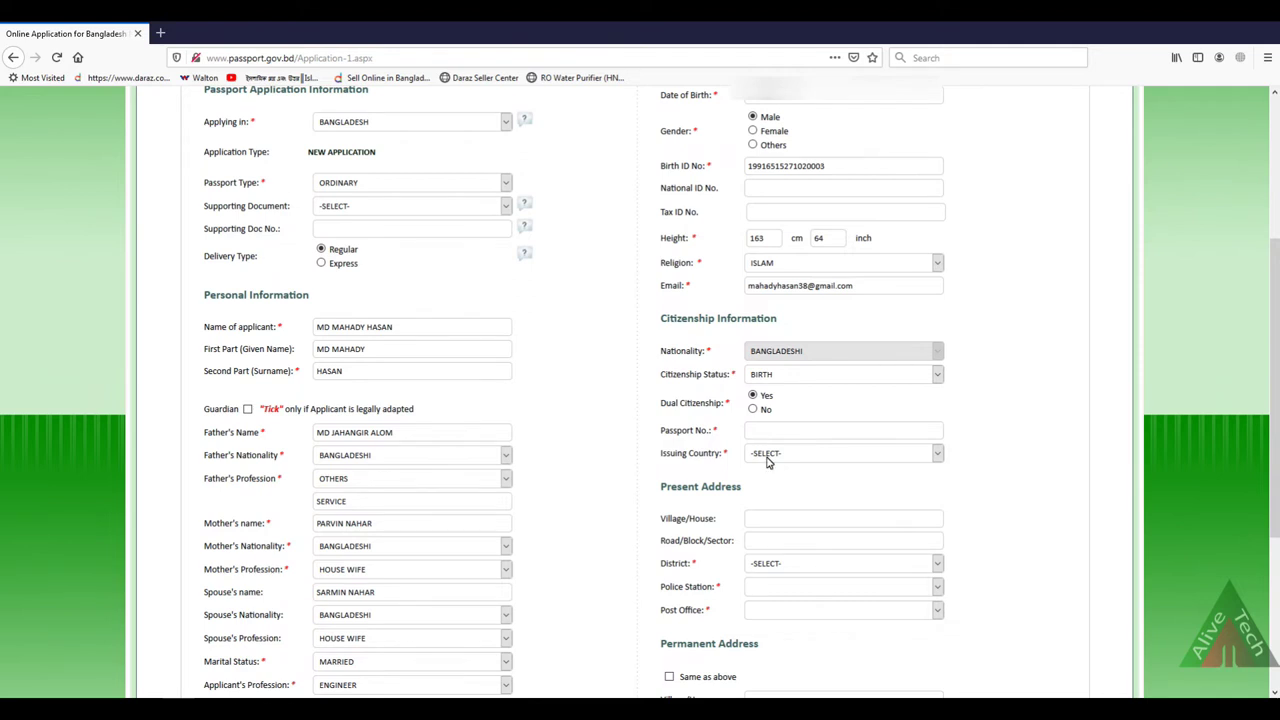
click(767, 460)
click(769, 458)
click(753, 409)
scroll(800, 447, down, 2)
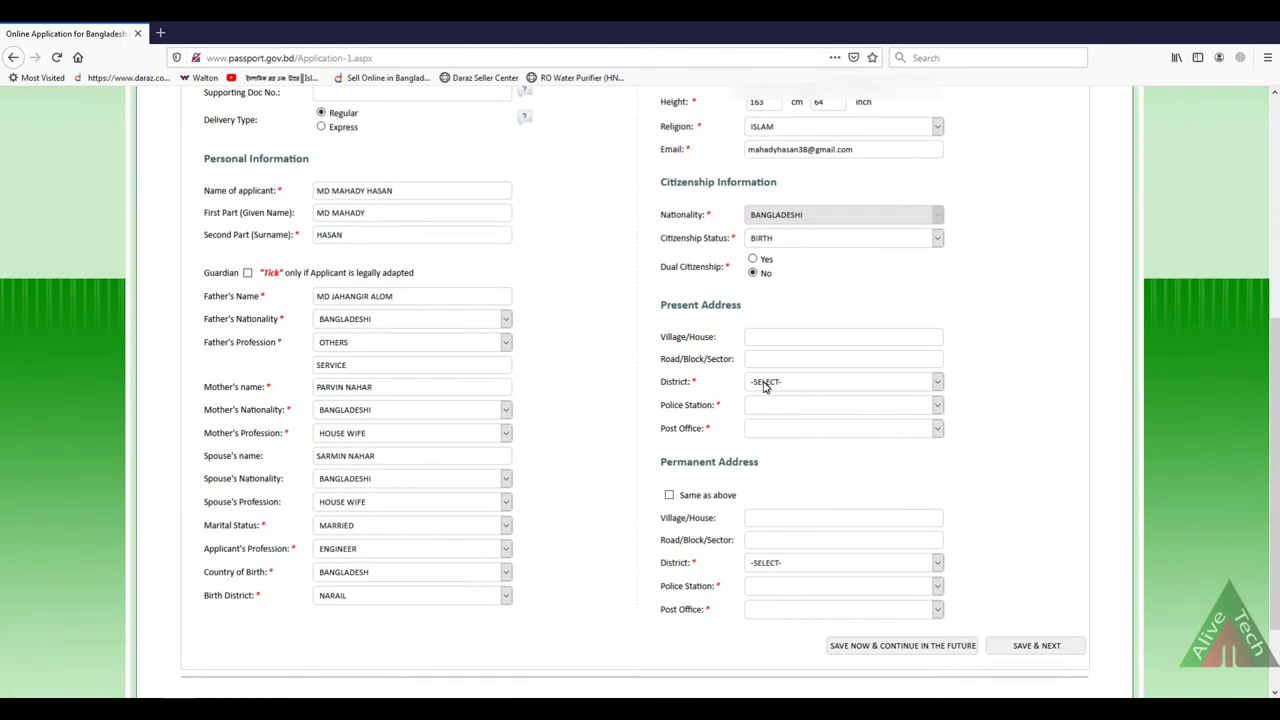
Step: Enter the present address's village and house details in Village/House
text(MONGOLHATA)
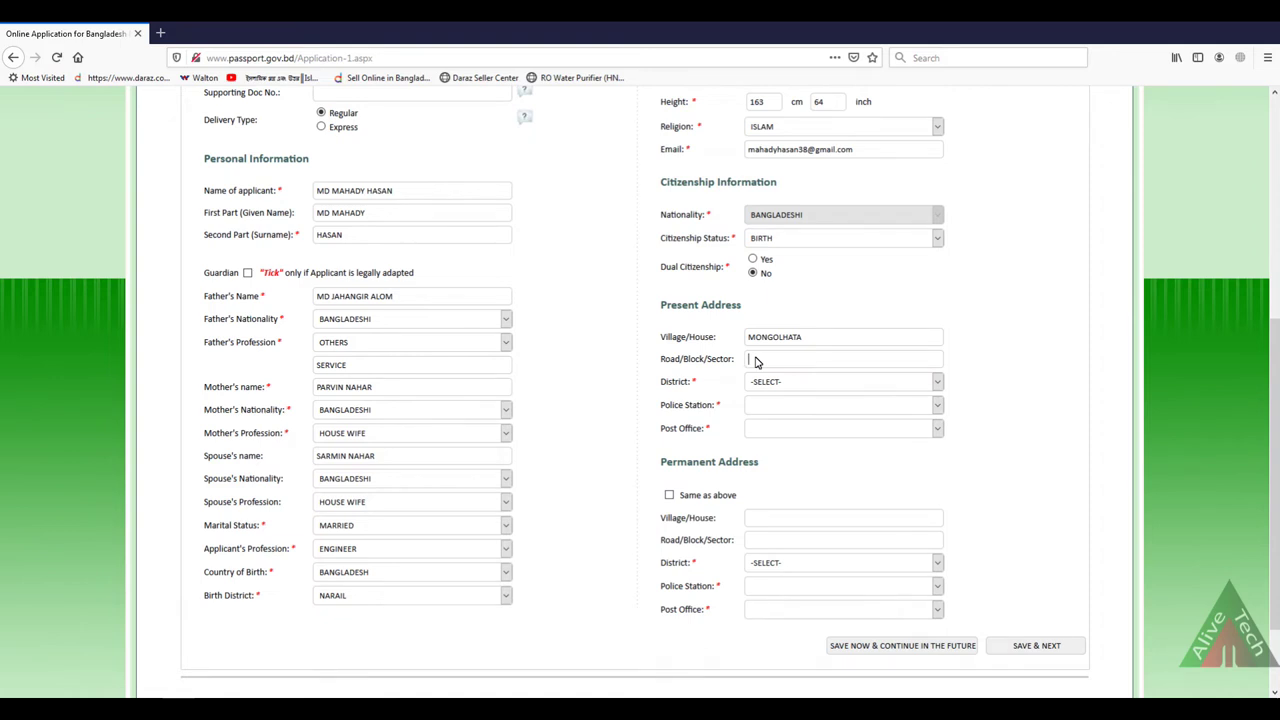
click(757, 363)
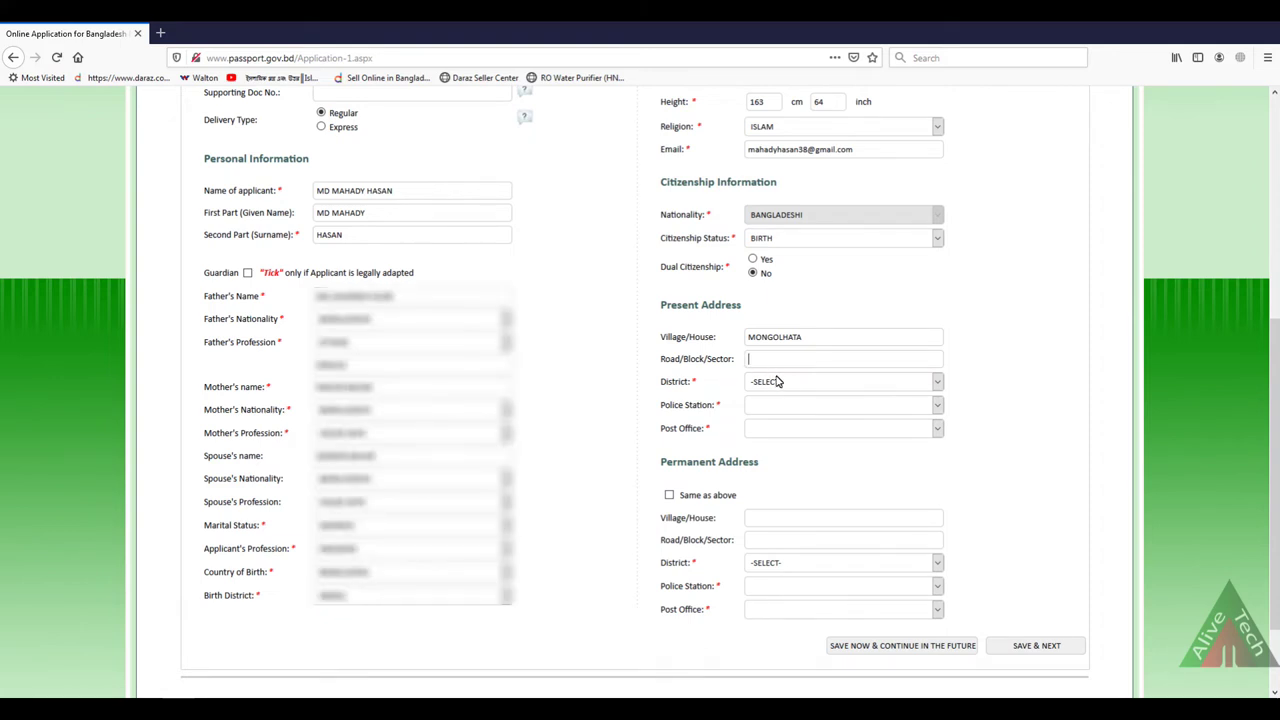
click(785, 384)
text(nar)
key(Return)
double_click(817, 337)
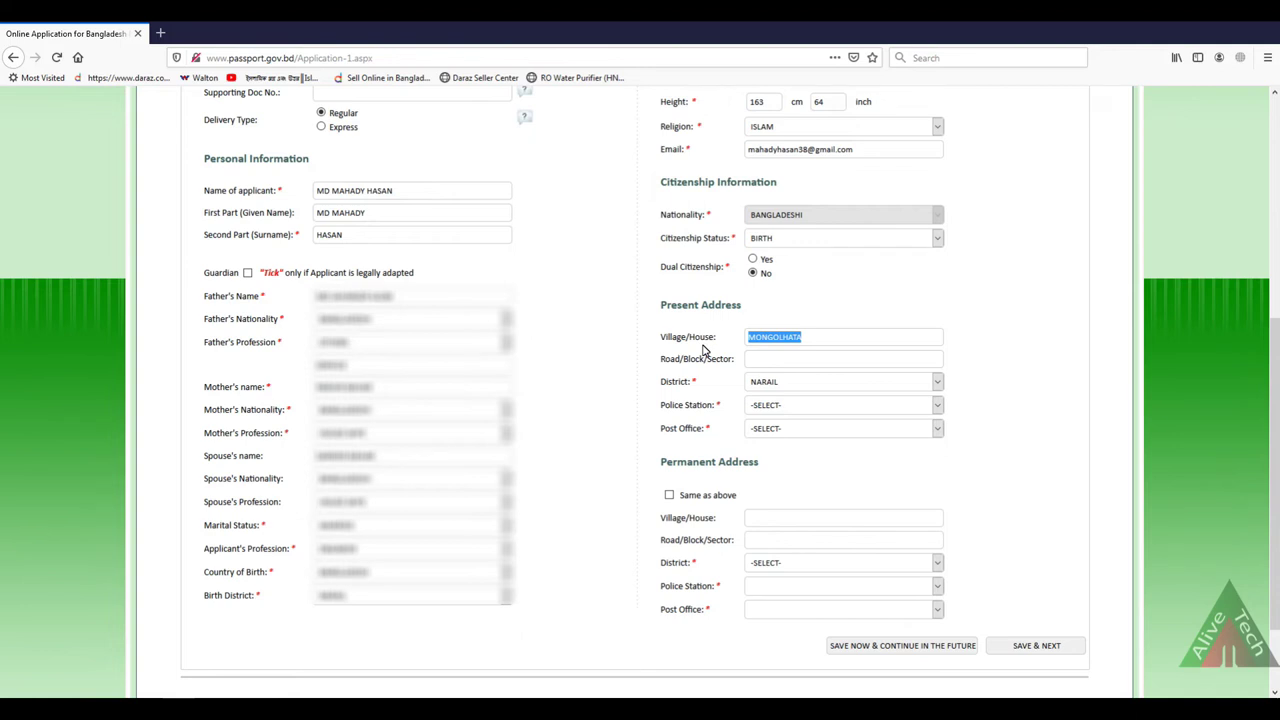
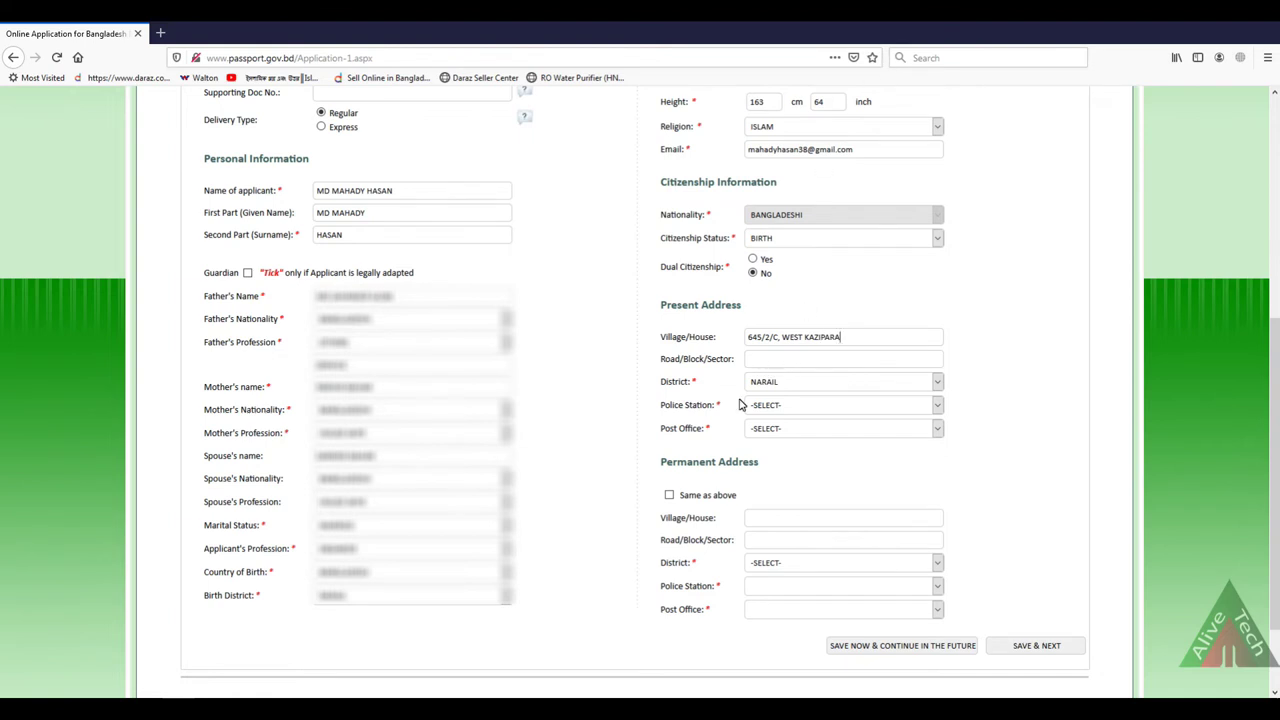
Step: Set the present district to DHAKA, police station MIRPUR, and the Mirpur post office
click(768, 384)
key(d)
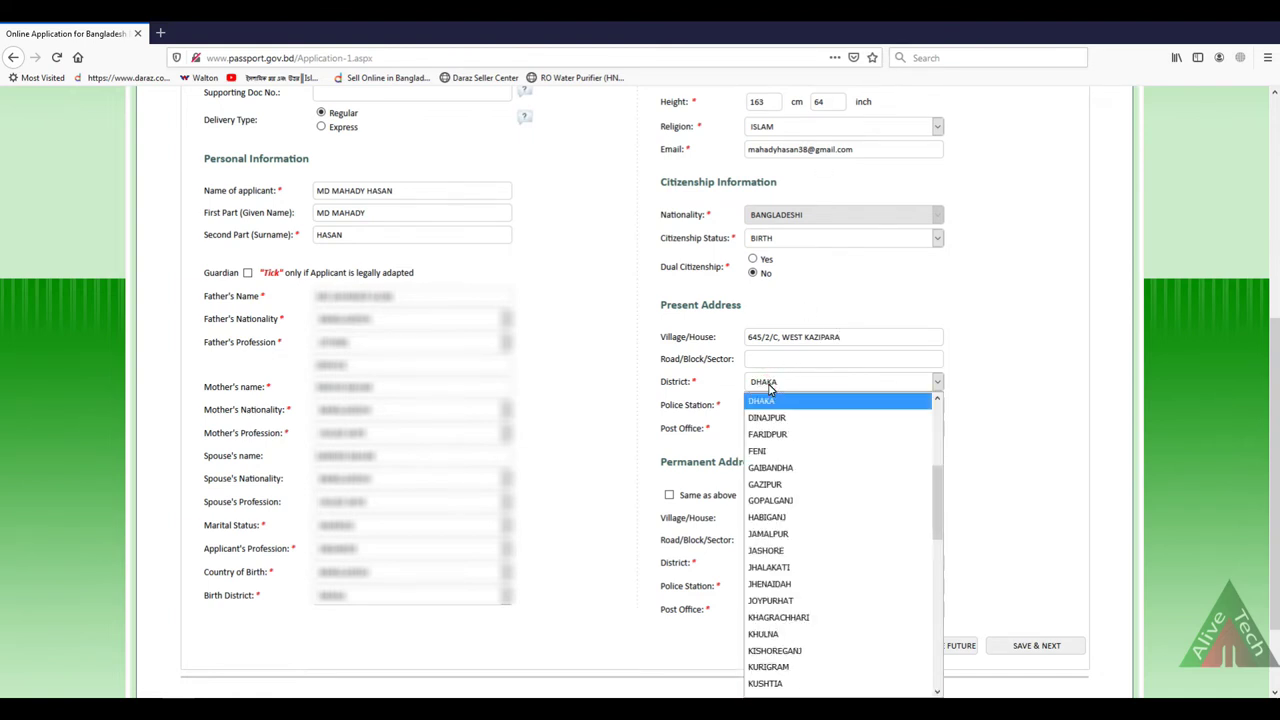
click(822, 402)
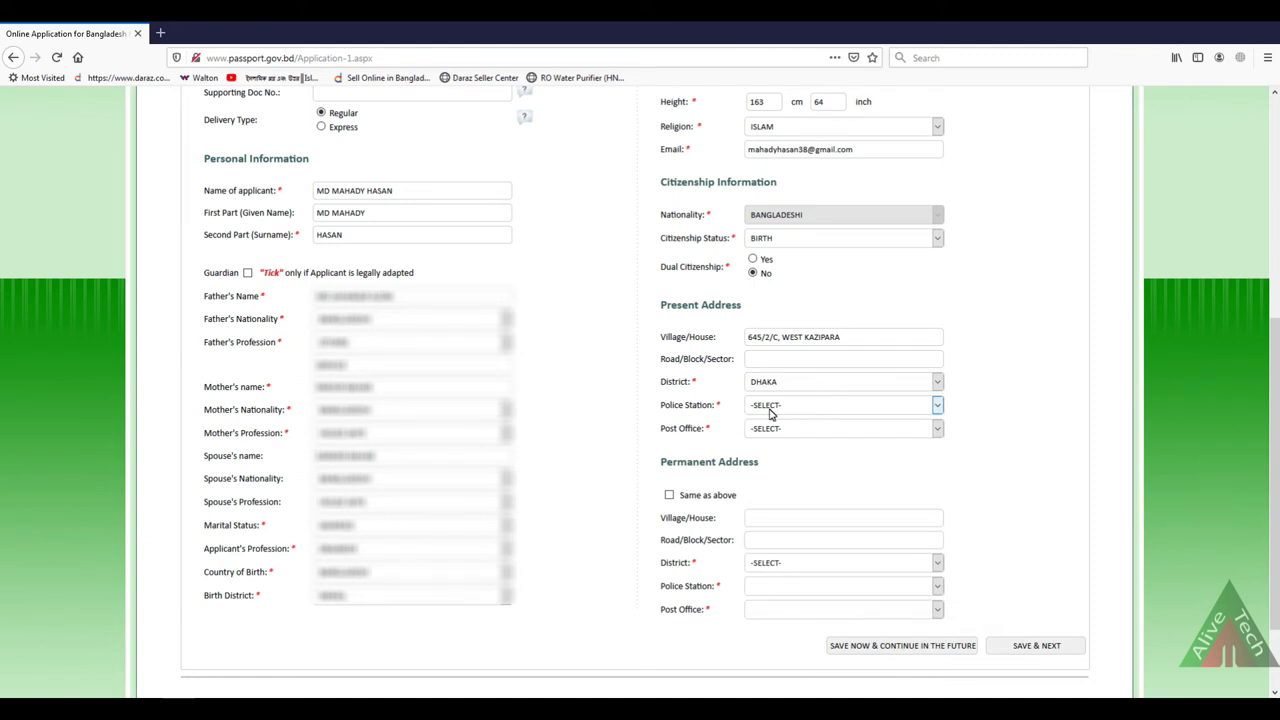
click(771, 410)
key(m)
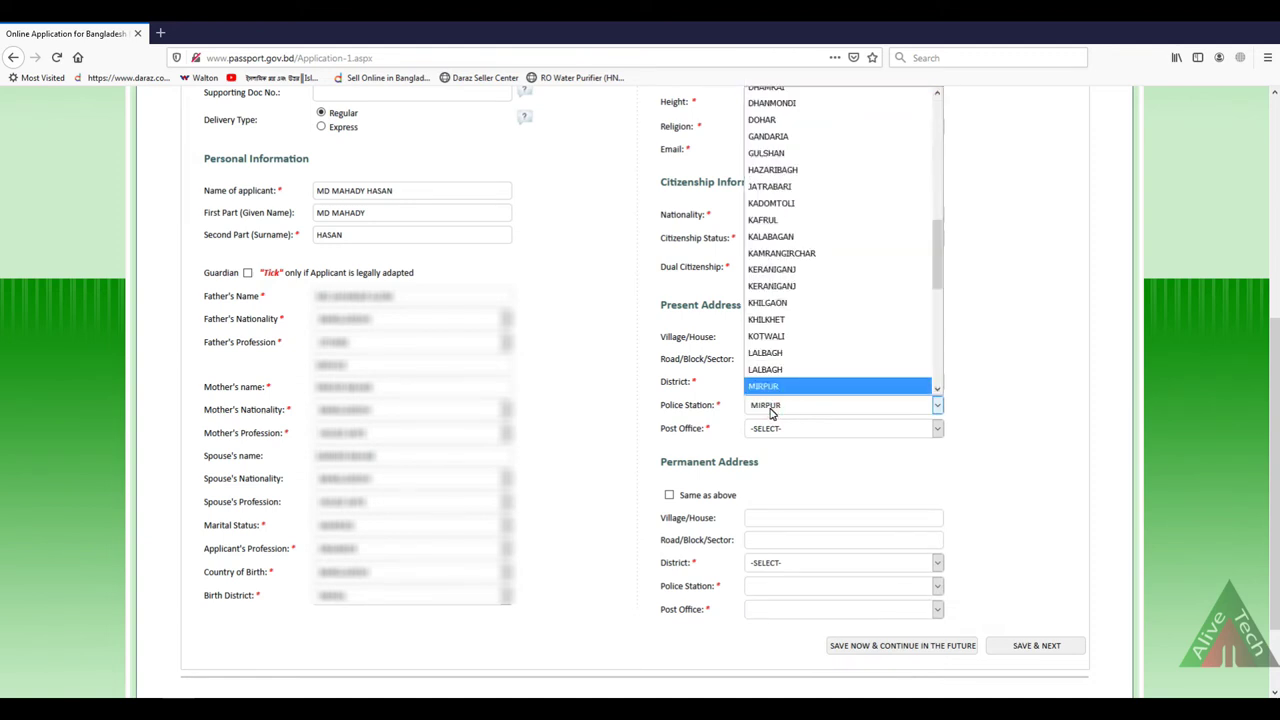
click(758, 387)
click(771, 430)
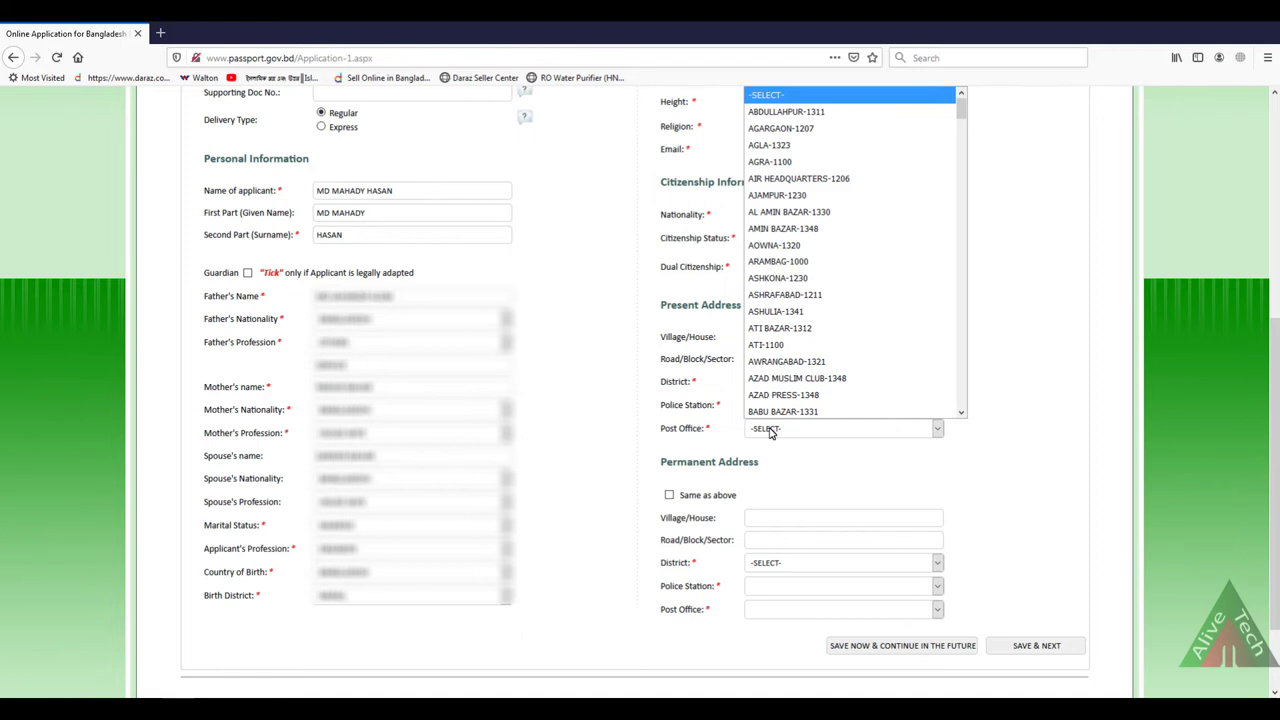
scroll(775, 405, down, 10)
click(780, 411)
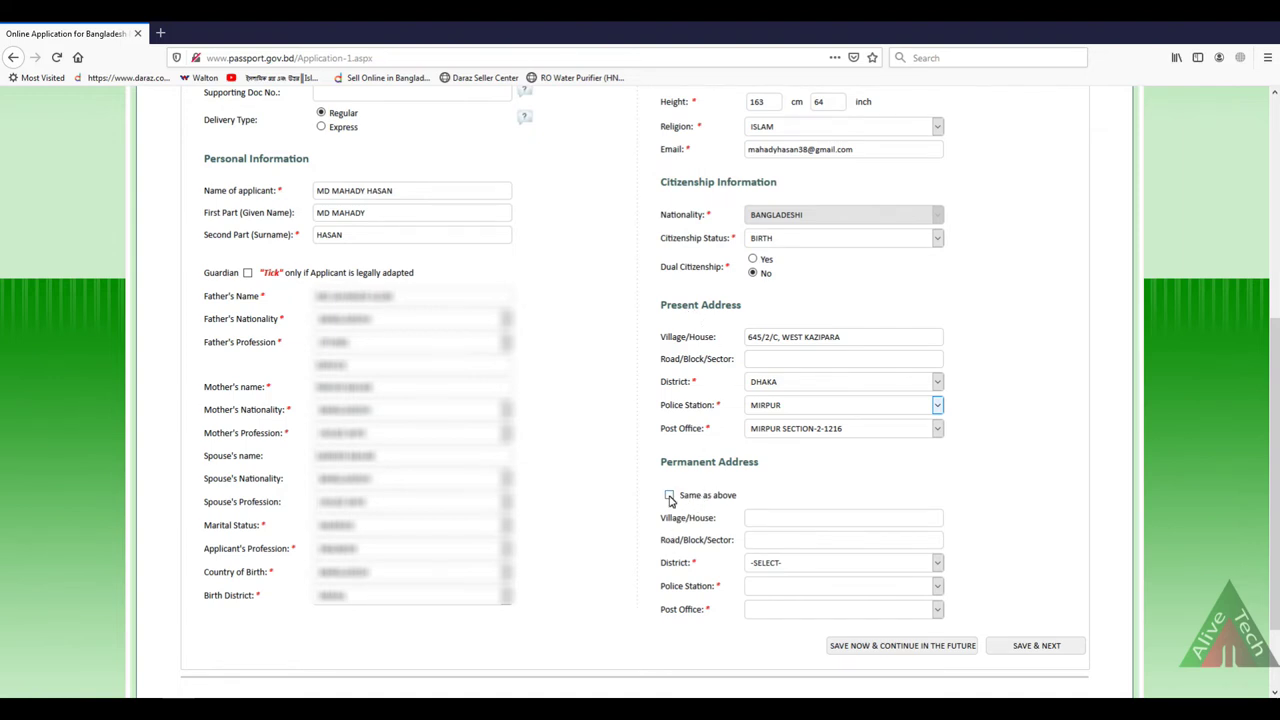
scroll(677, 500, down, 2)
click(760, 413)
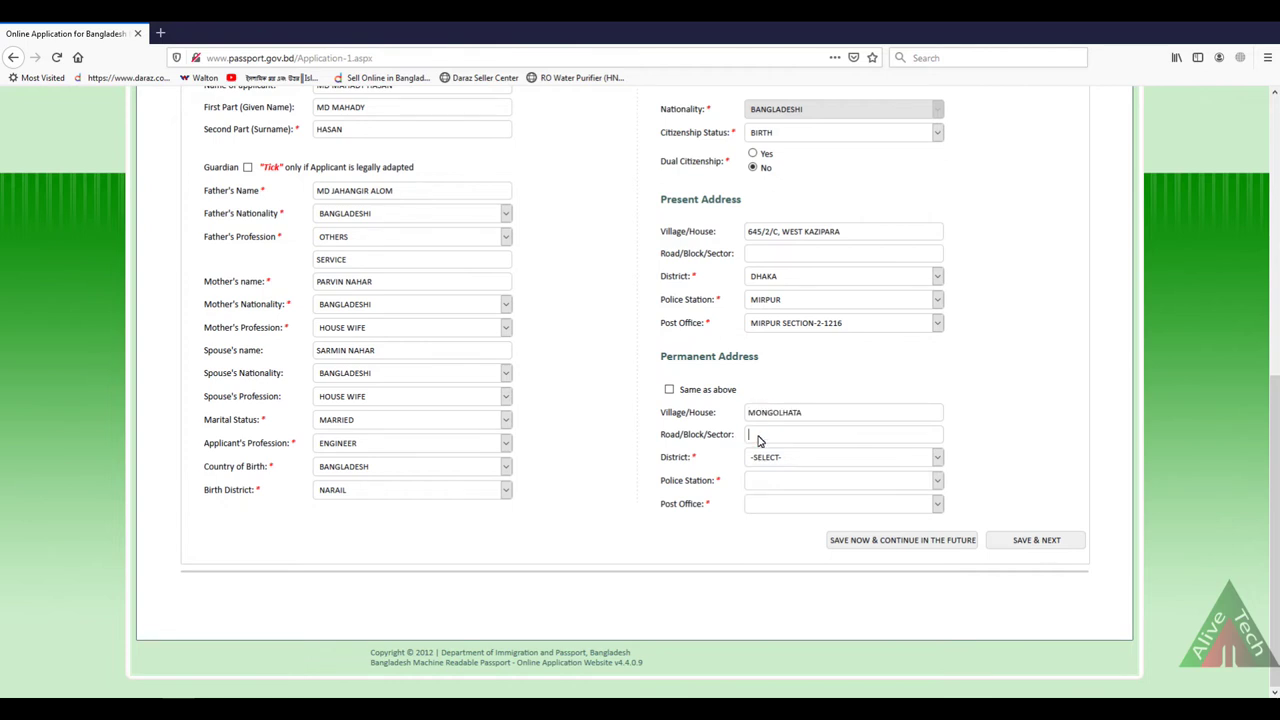
click(787, 457)
click(787, 438)
click(787, 480)
click(770, 531)
click(790, 503)
key(Down)
key(Down)
key(Down)
key(Down)
key(Down)
key(Down)
key(Down)
key(Down)
key(Down)
key(Down)
key(Down)
key(Down)
key(Down)
key(Down)
key(Down)
key(Down)
key(Down)
key(Down)
key(Down)
key(Down)
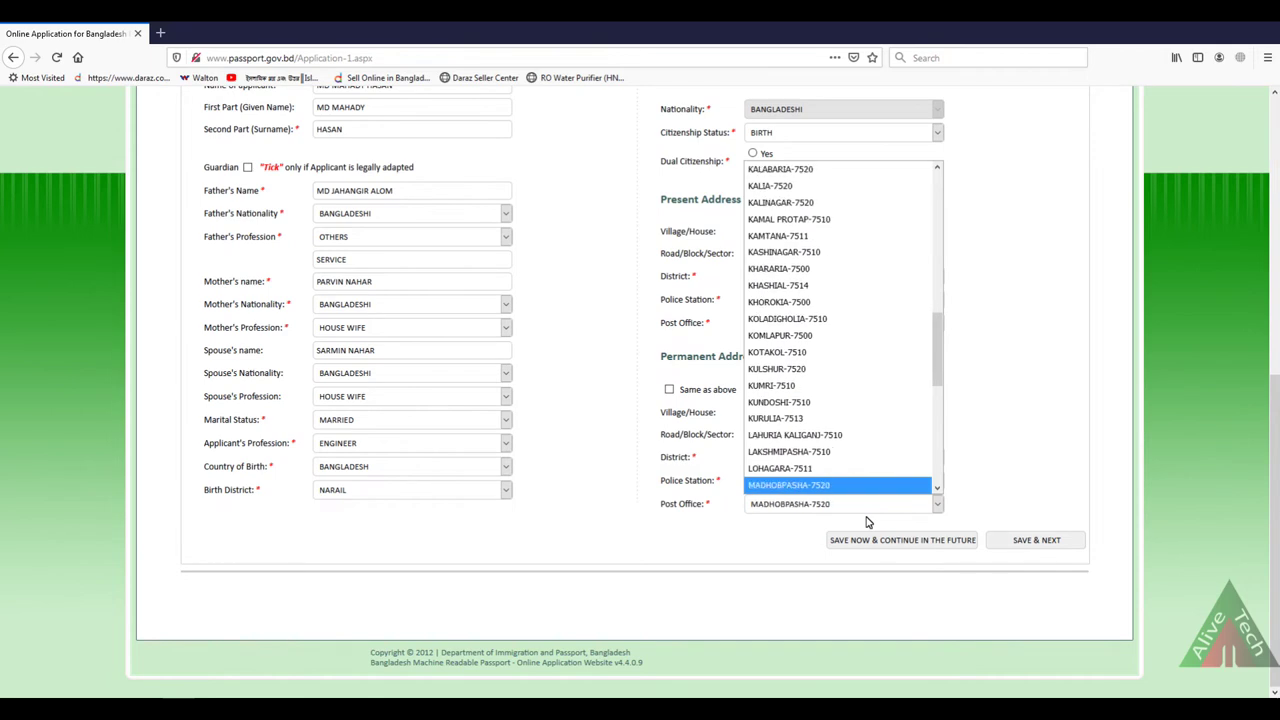
key(Up)
key(Up)
key(Up)
key(Return)
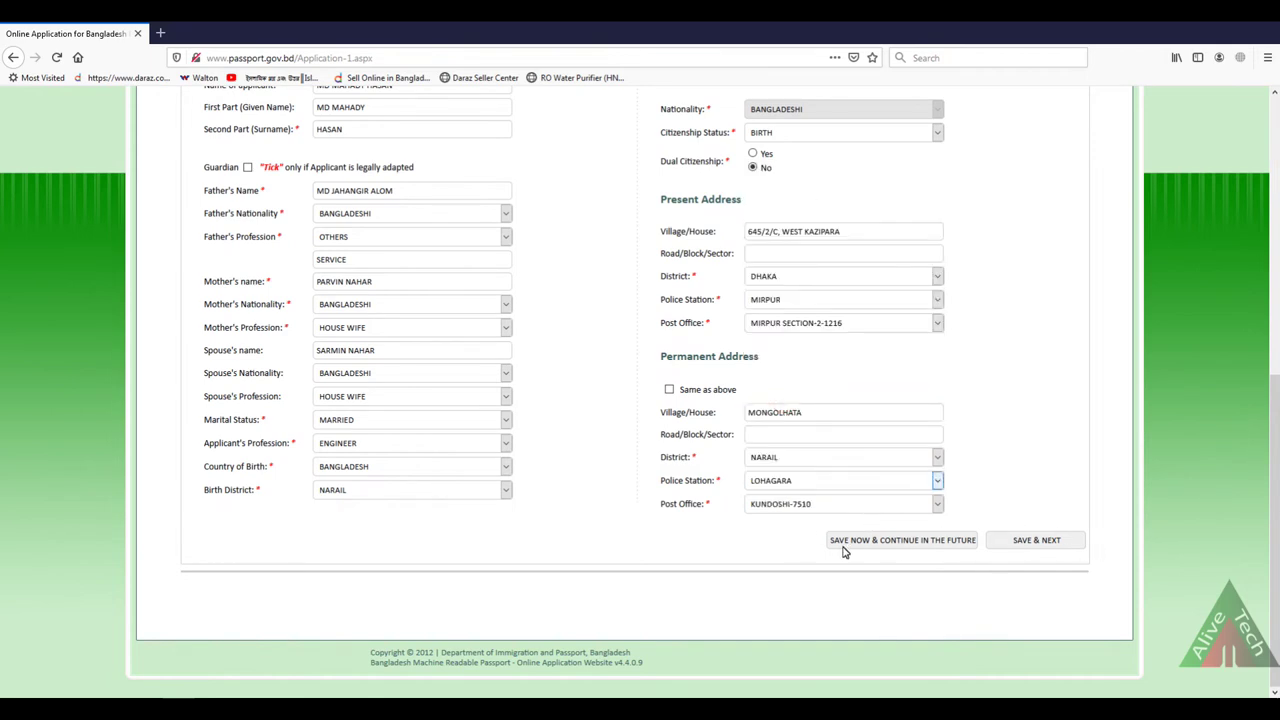
scroll(848, 554, up, 5)
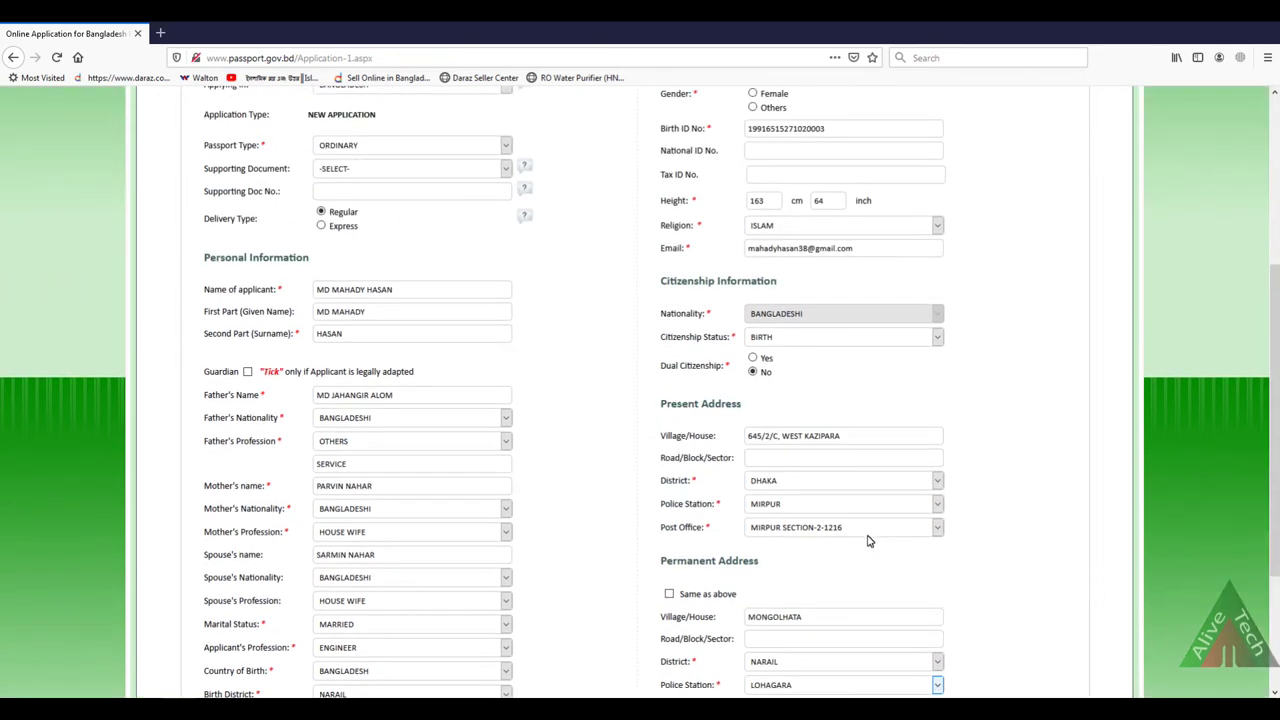
scroll(871, 535, down, 5)
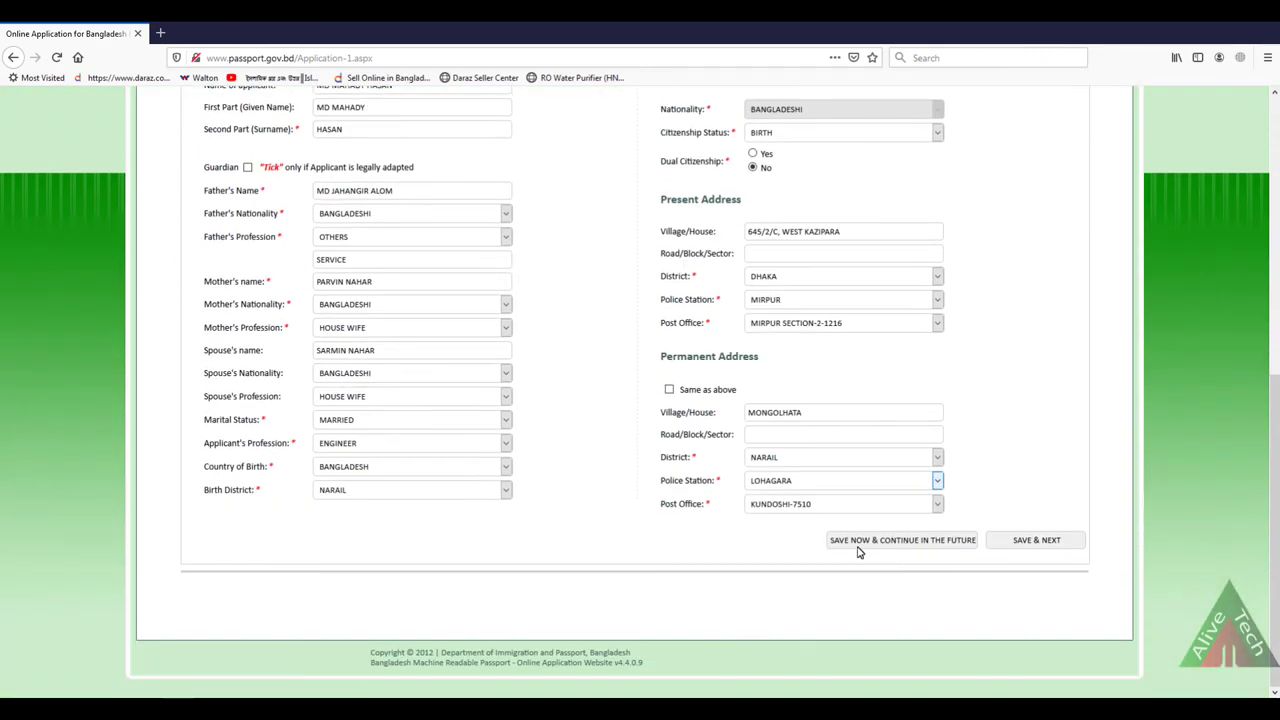
Step: Save the application with SAVE NOW & CONTINUE IN THE FUTURE and acknowledge the saved message
click(921, 545)
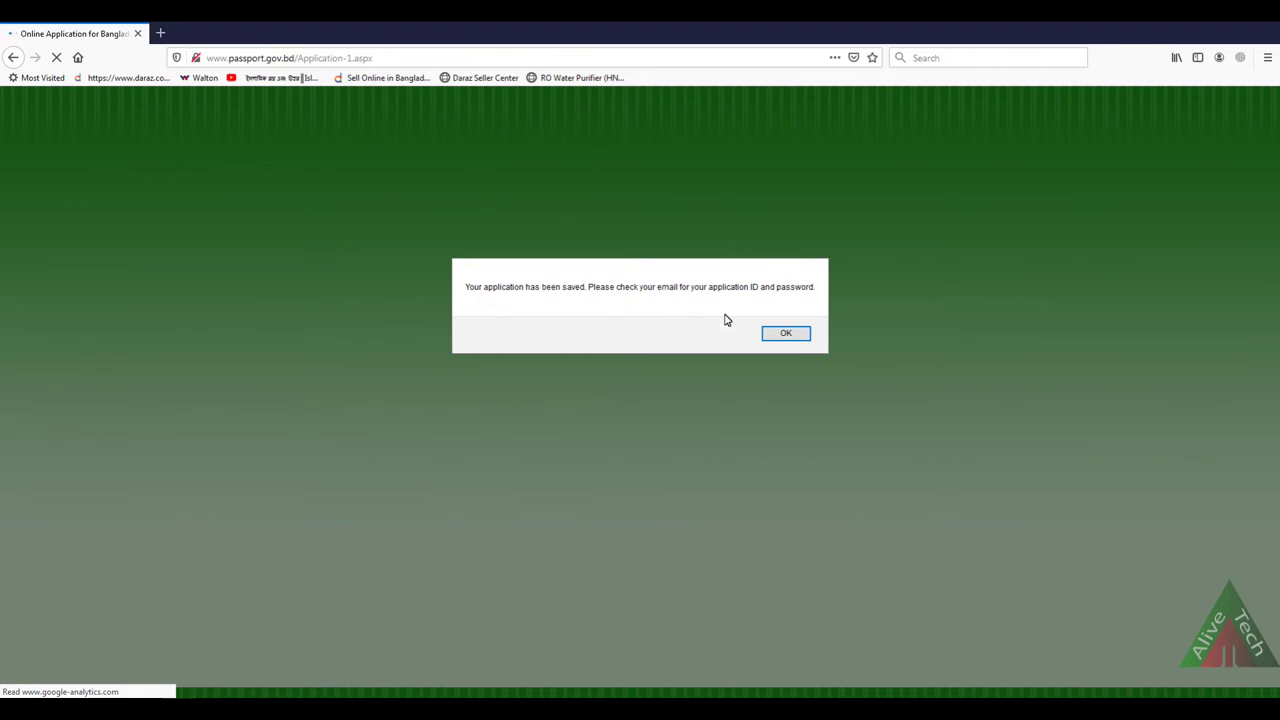
click(786, 333)
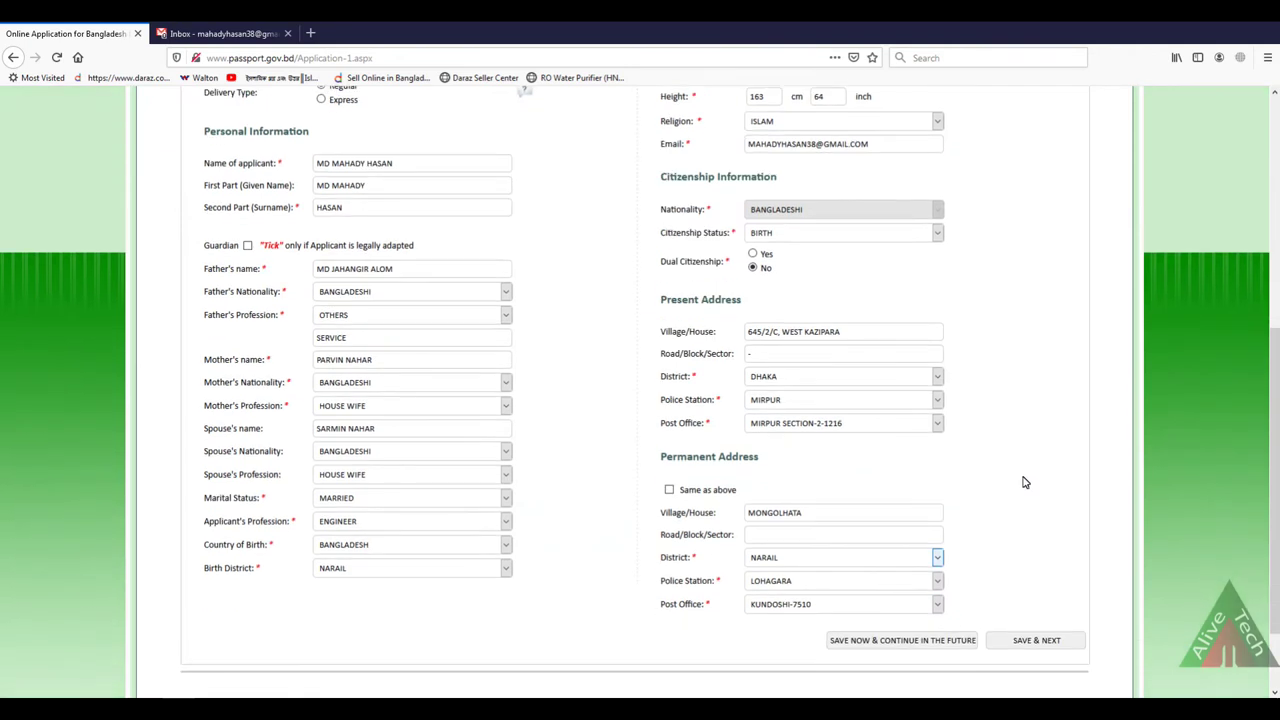
scroll(1025, 482, down, 2)
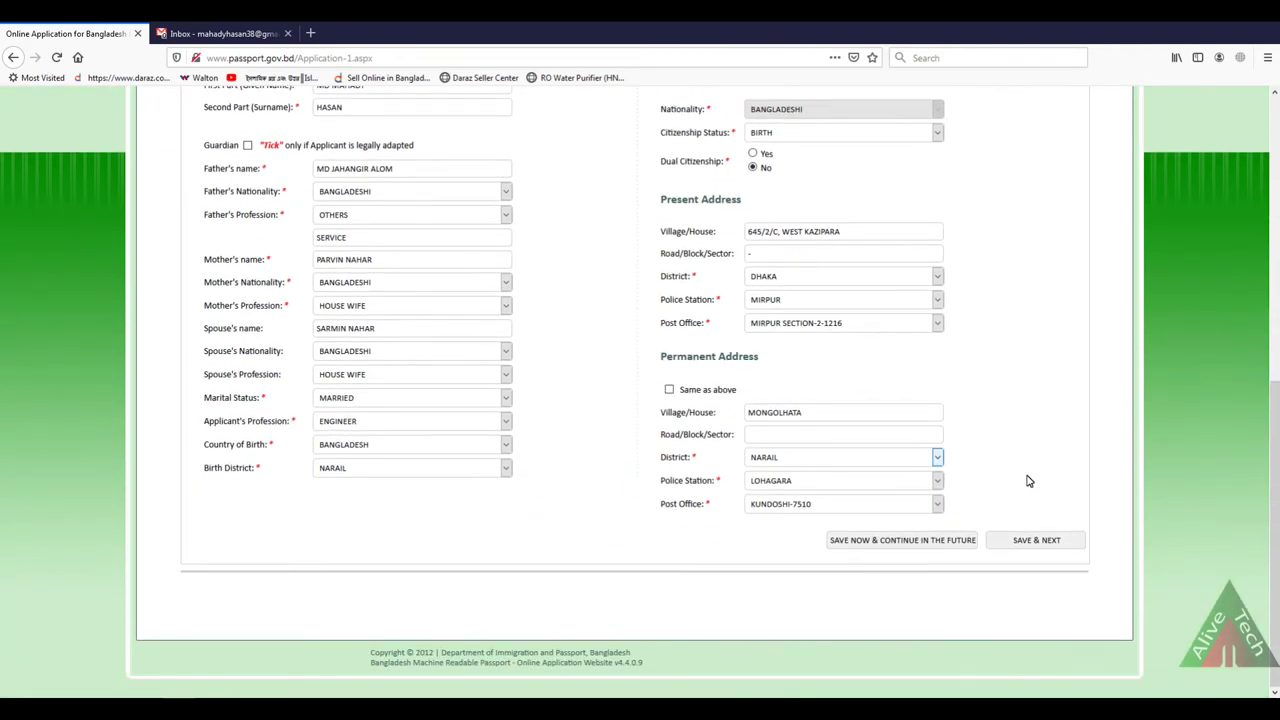
Step: Move to stage 2 and enter the mobile number and the emergency contact's name
click(1038, 541)
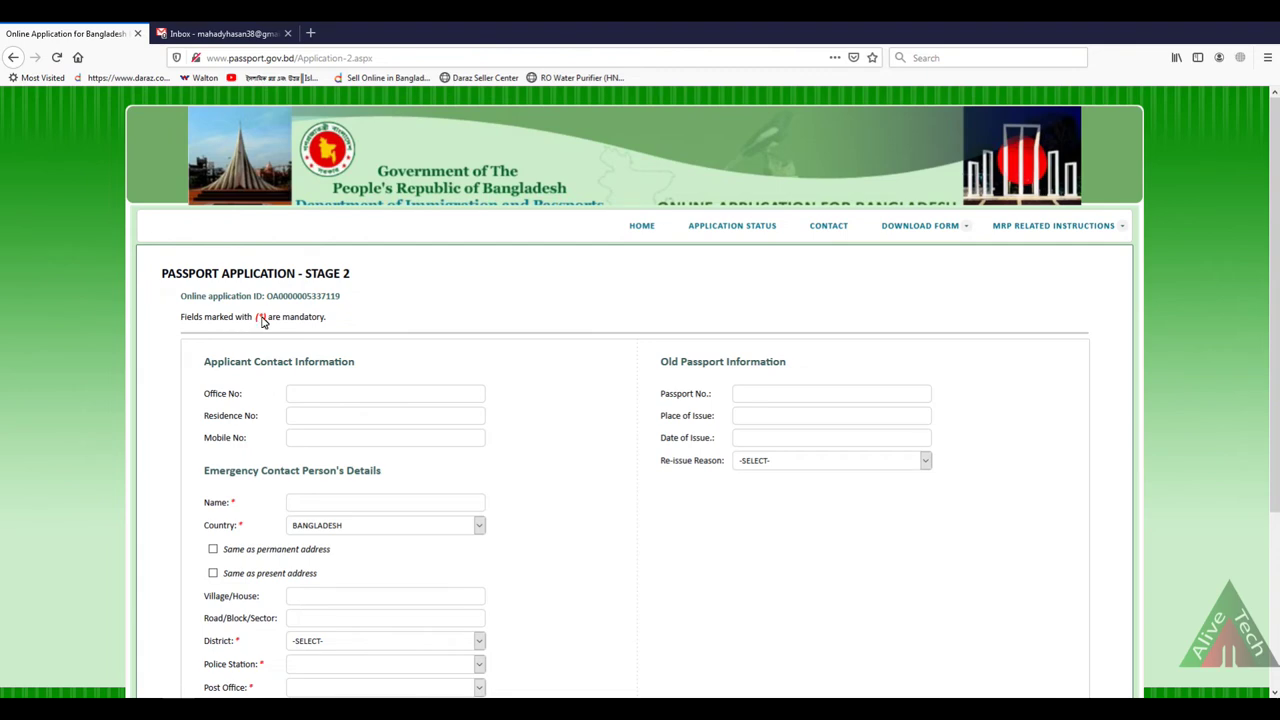
scroll(592, 448, down, 3)
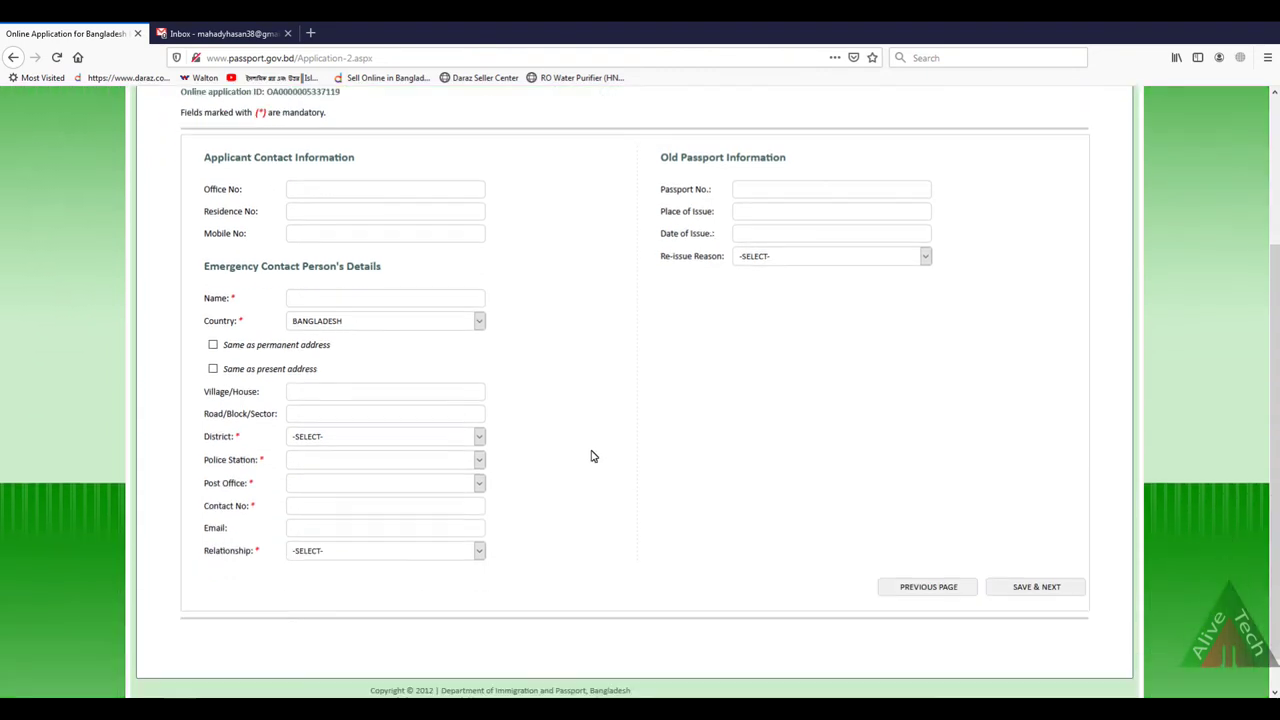
scroll(592, 456, up, 2)
click(310, 373)
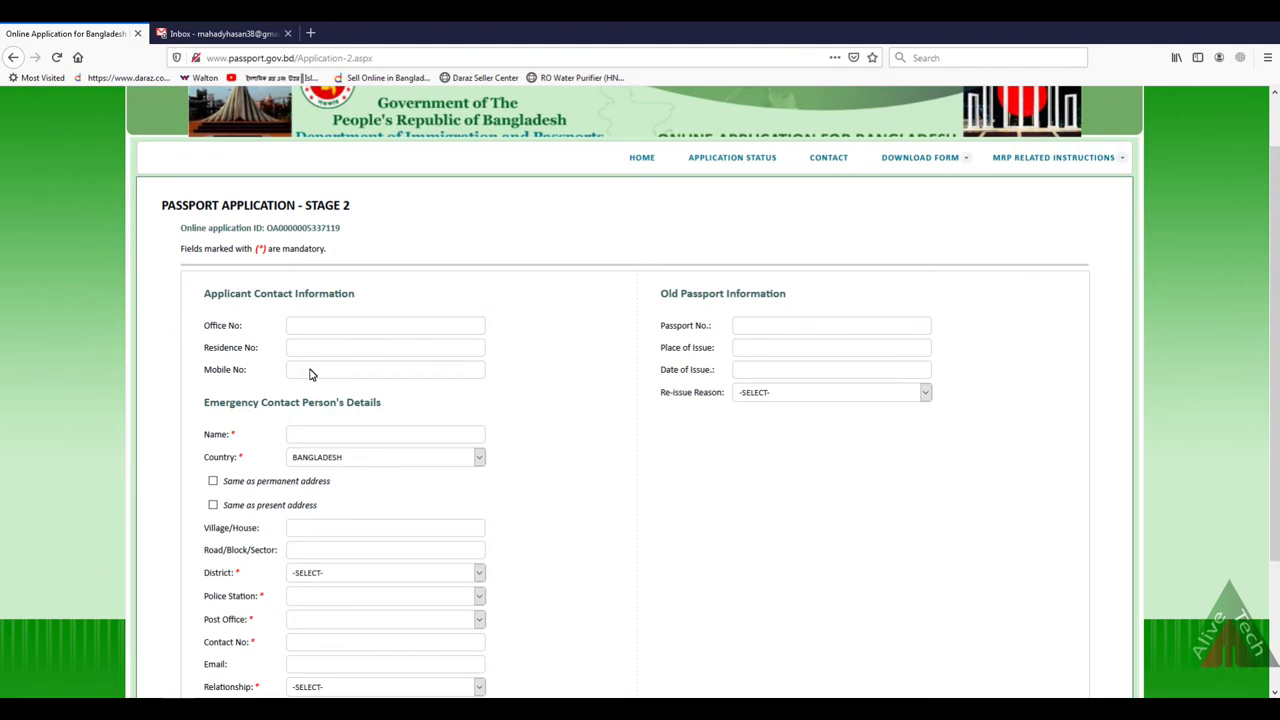
text(0192332)
Step: Copy the permanent address to the emergency contact, add their phone number, and set relationship MOTHER
scroll(213, 485, down, 1)
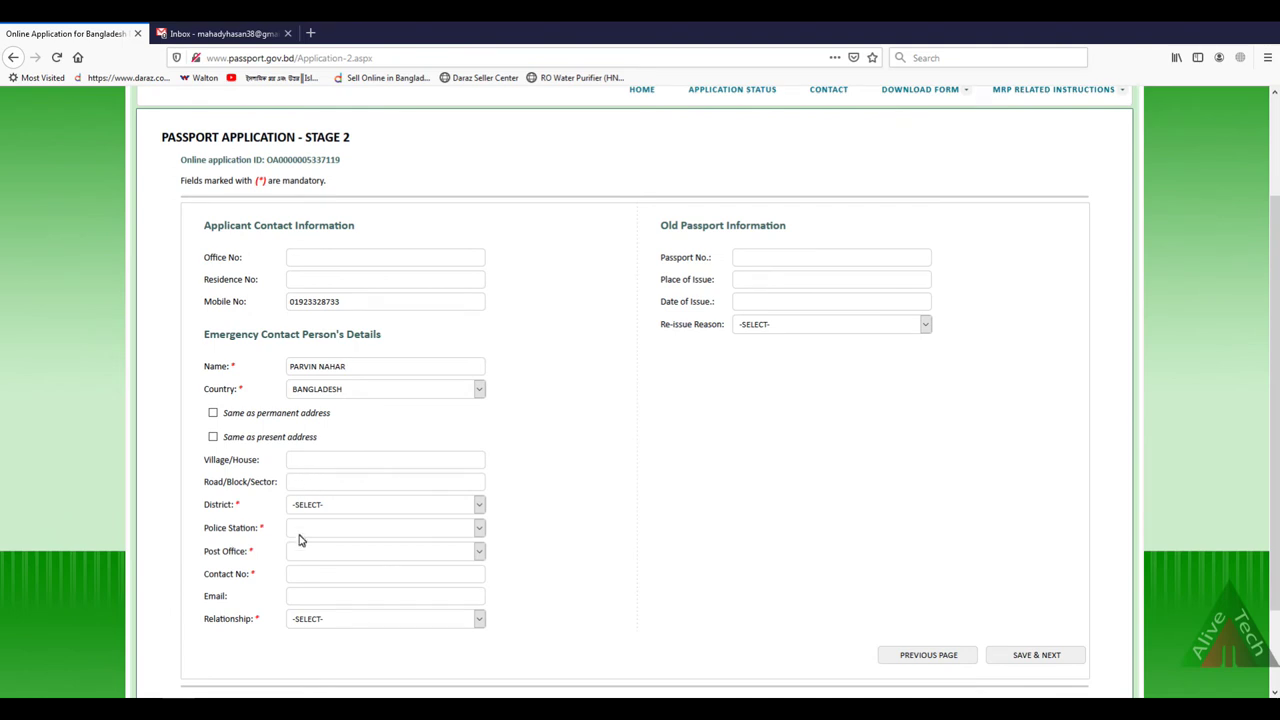
click(214, 415)
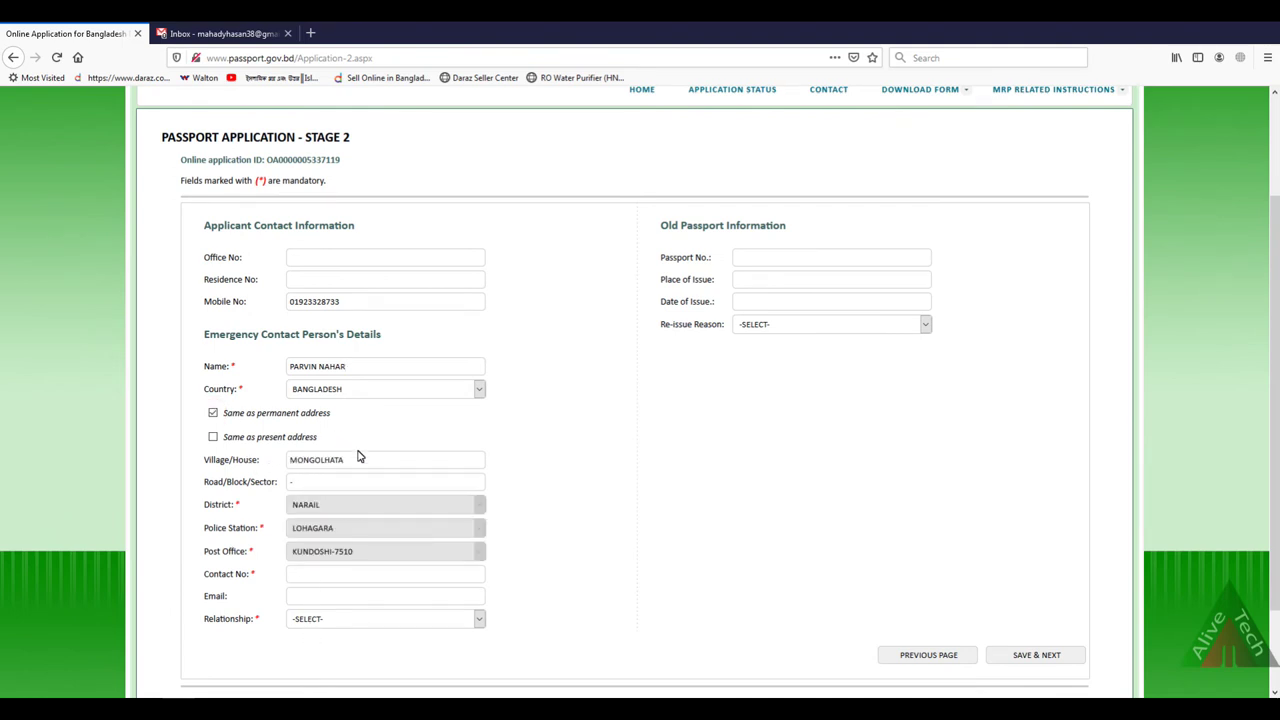
scroll(528, 497, down, 2)
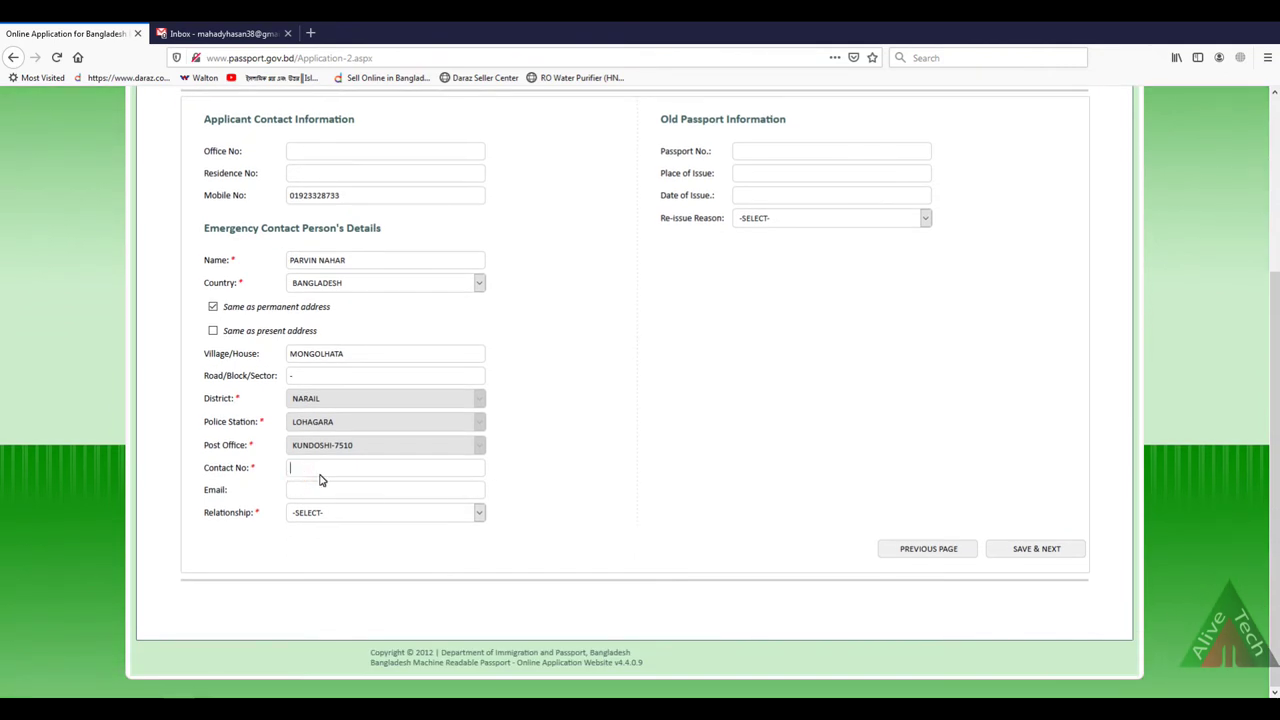
click(314, 492)
click(320, 516)
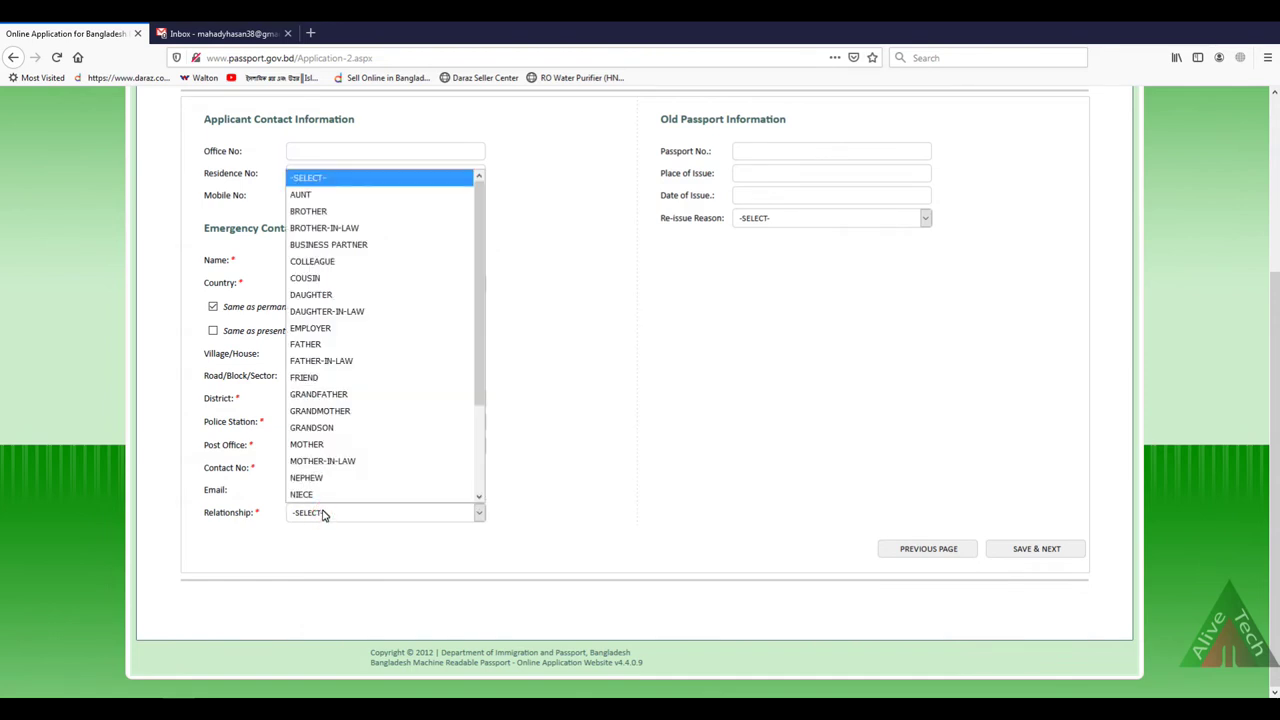
key(m)
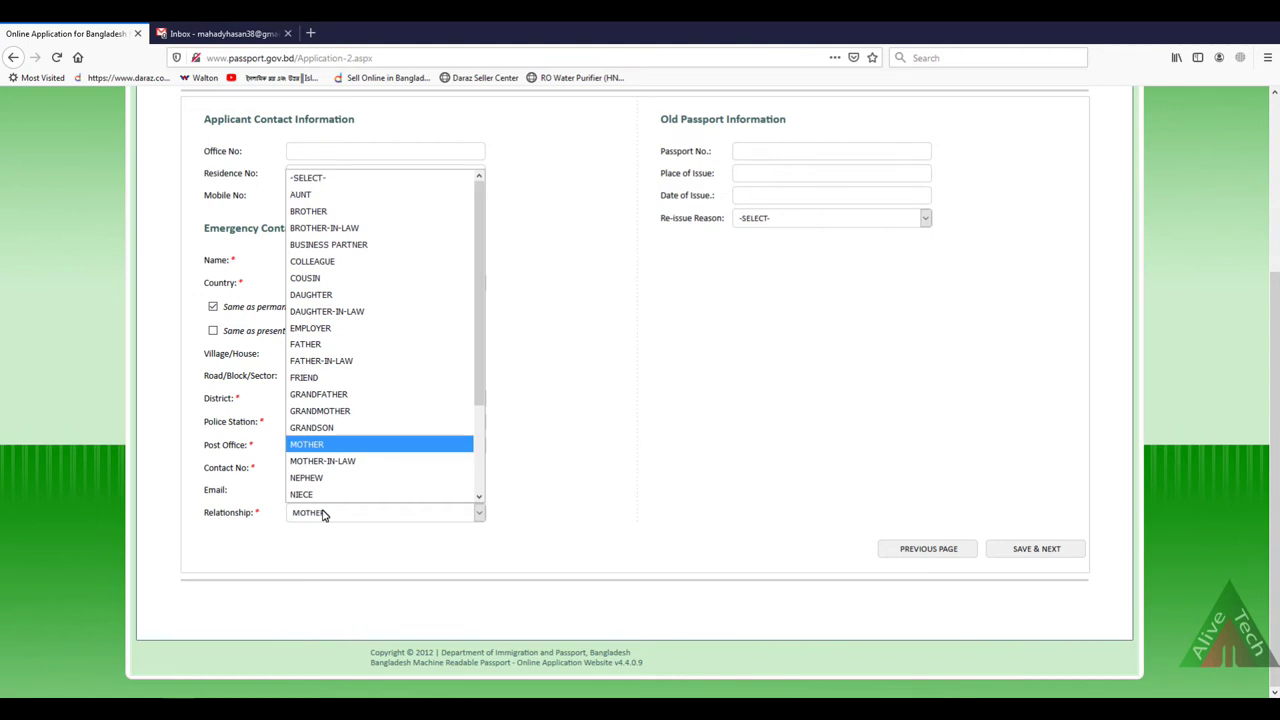
click(318, 444)
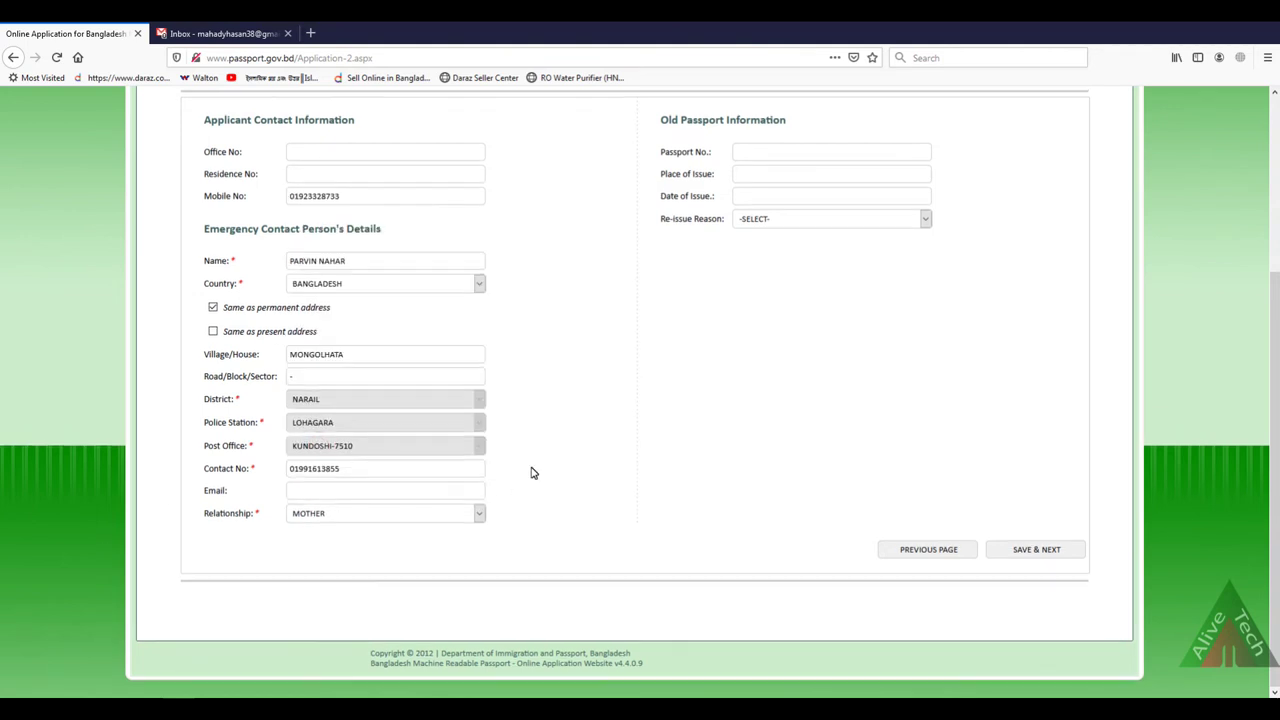
scroll(532, 473, up, 2)
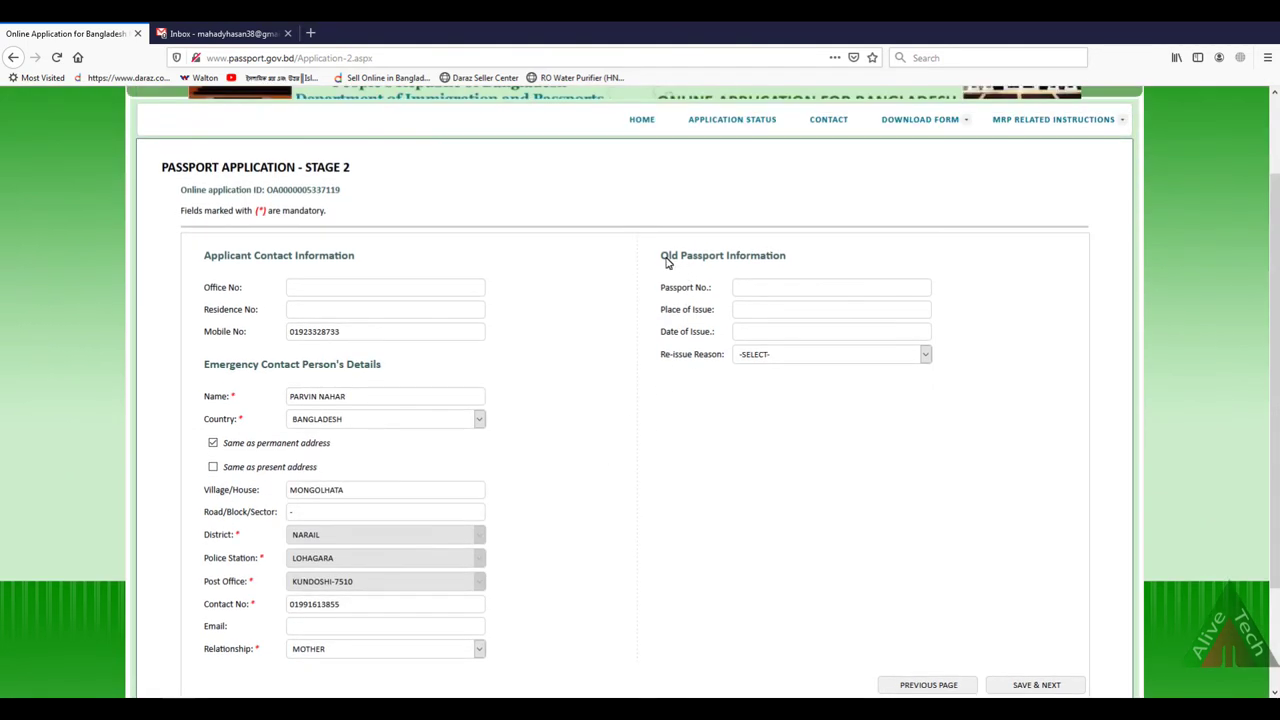
click(757, 288)
click(748, 333)
click(713, 378)
click(836, 359)
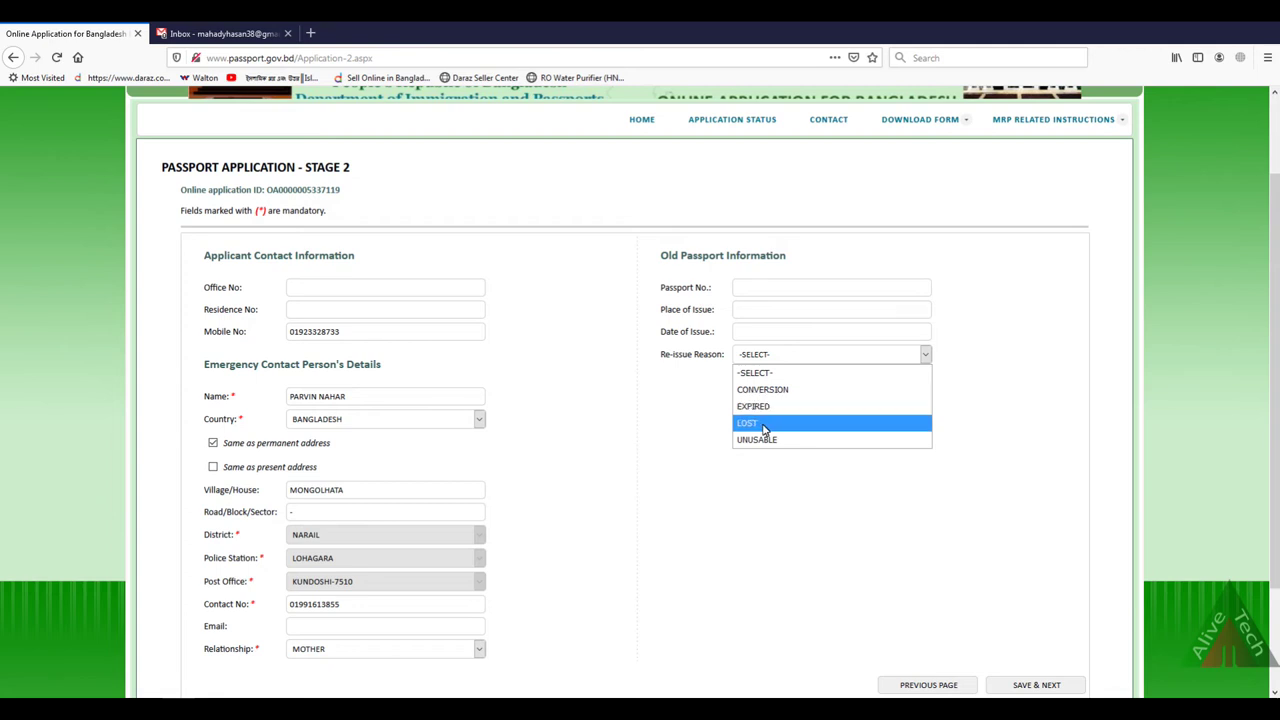
click(763, 424)
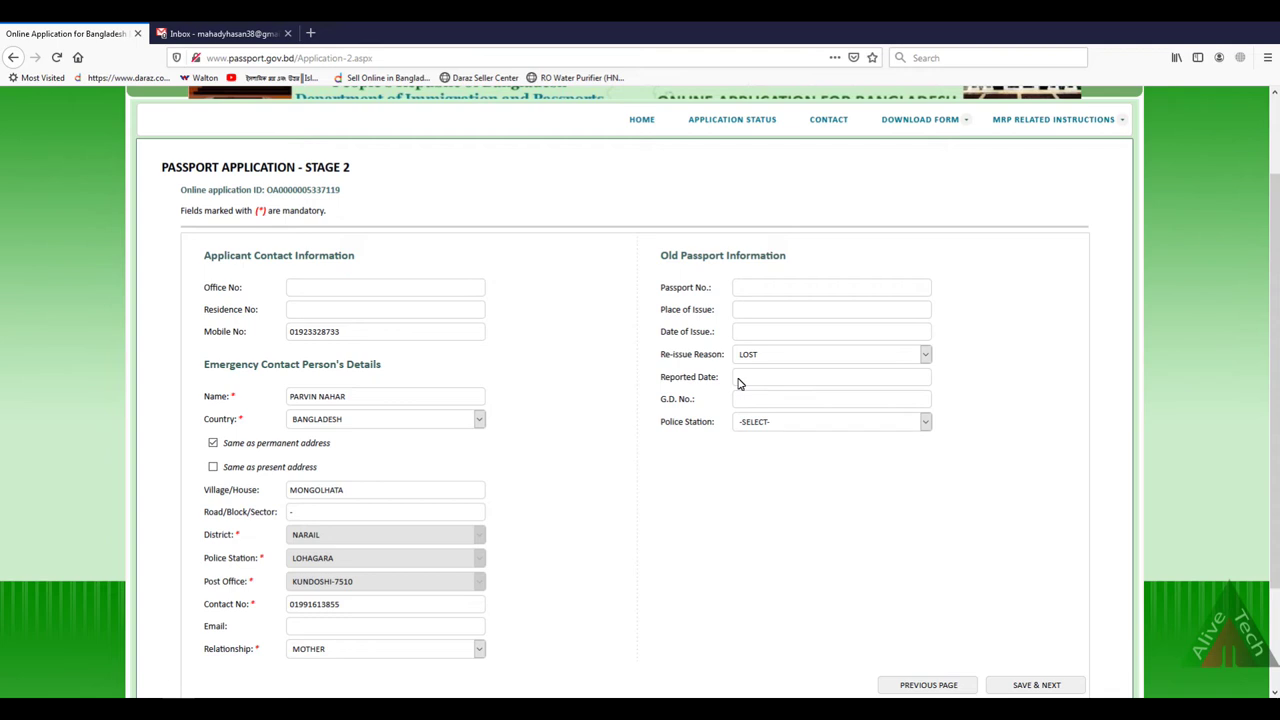
click(740, 380)
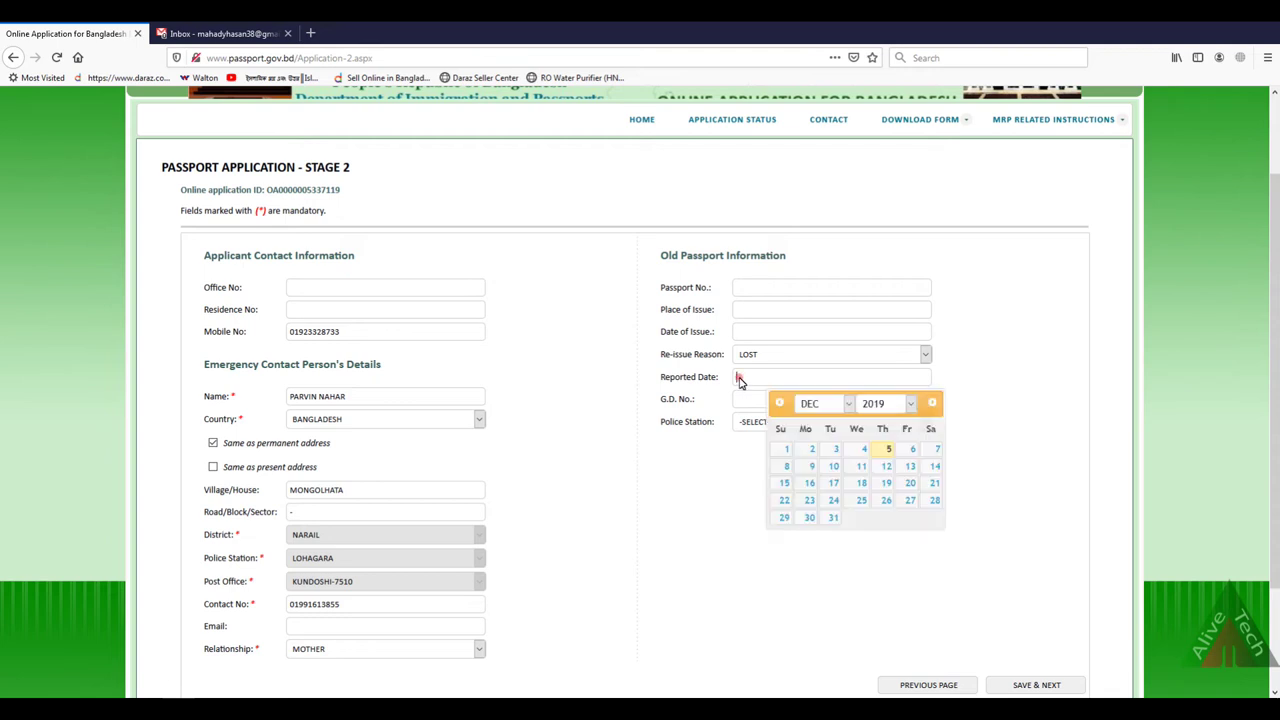
click(740, 403)
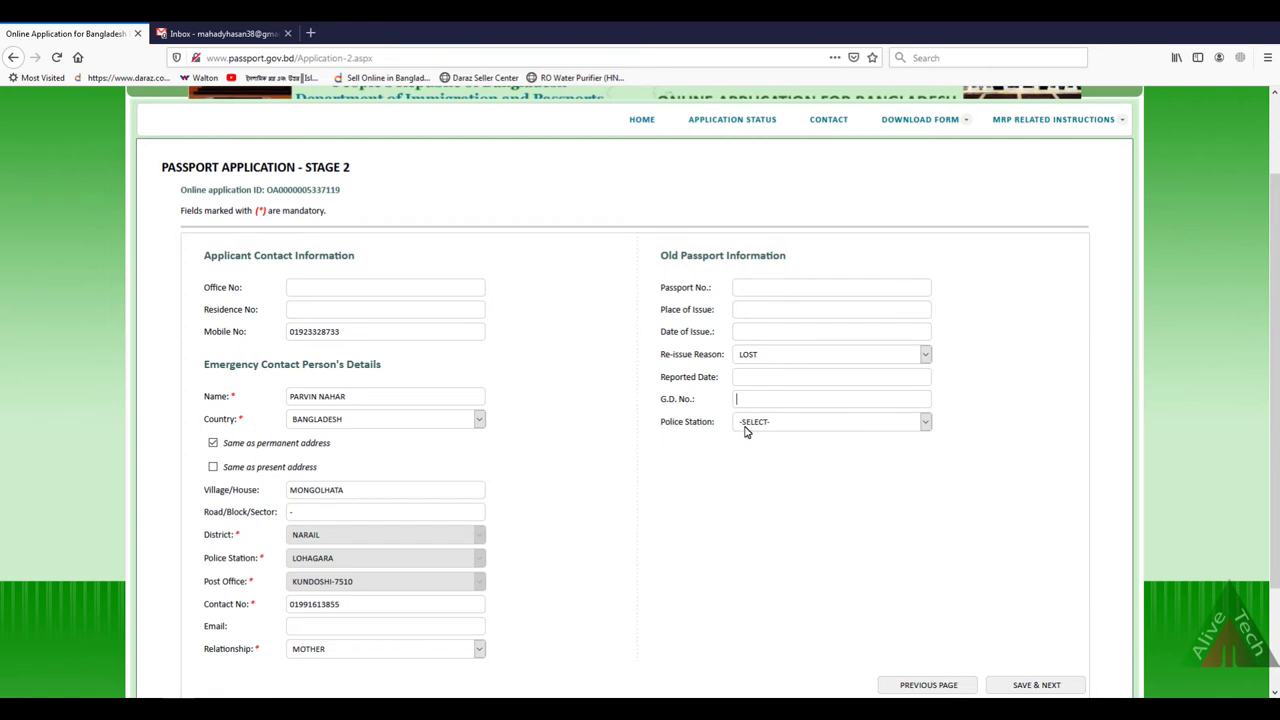
click(746, 423)
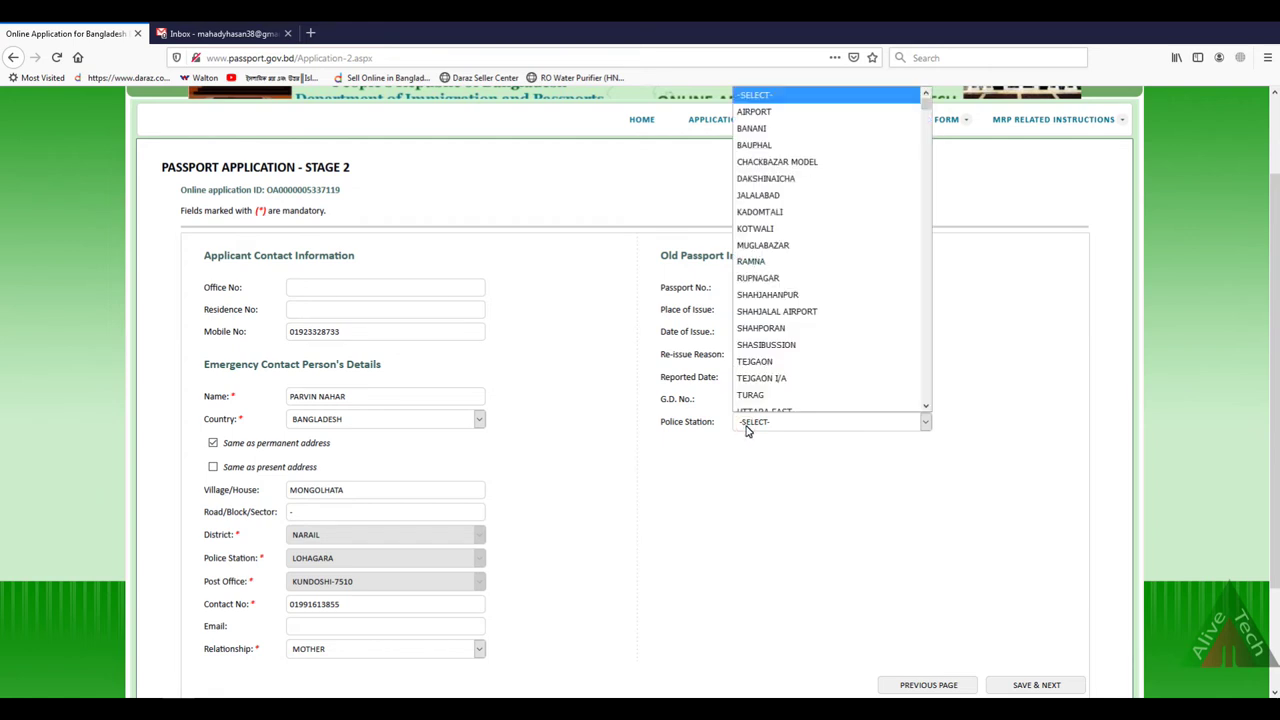
click(678, 450)
click(789, 352)
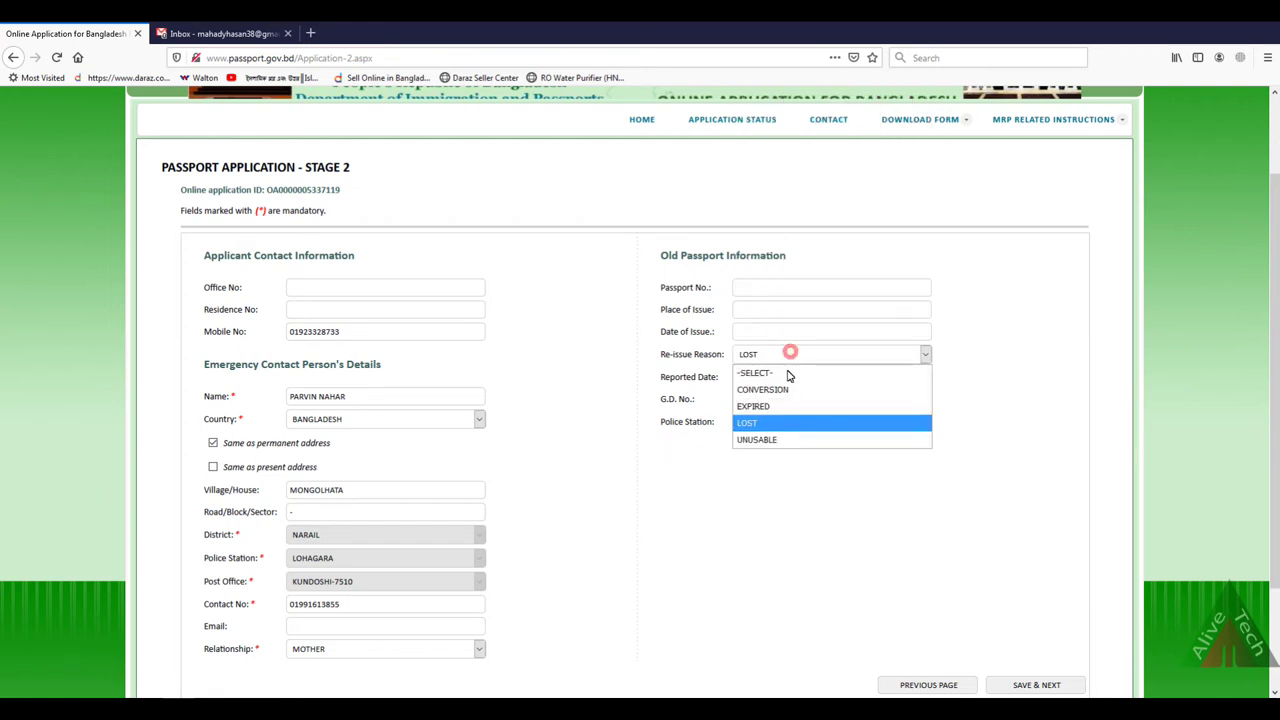
click(758, 442)
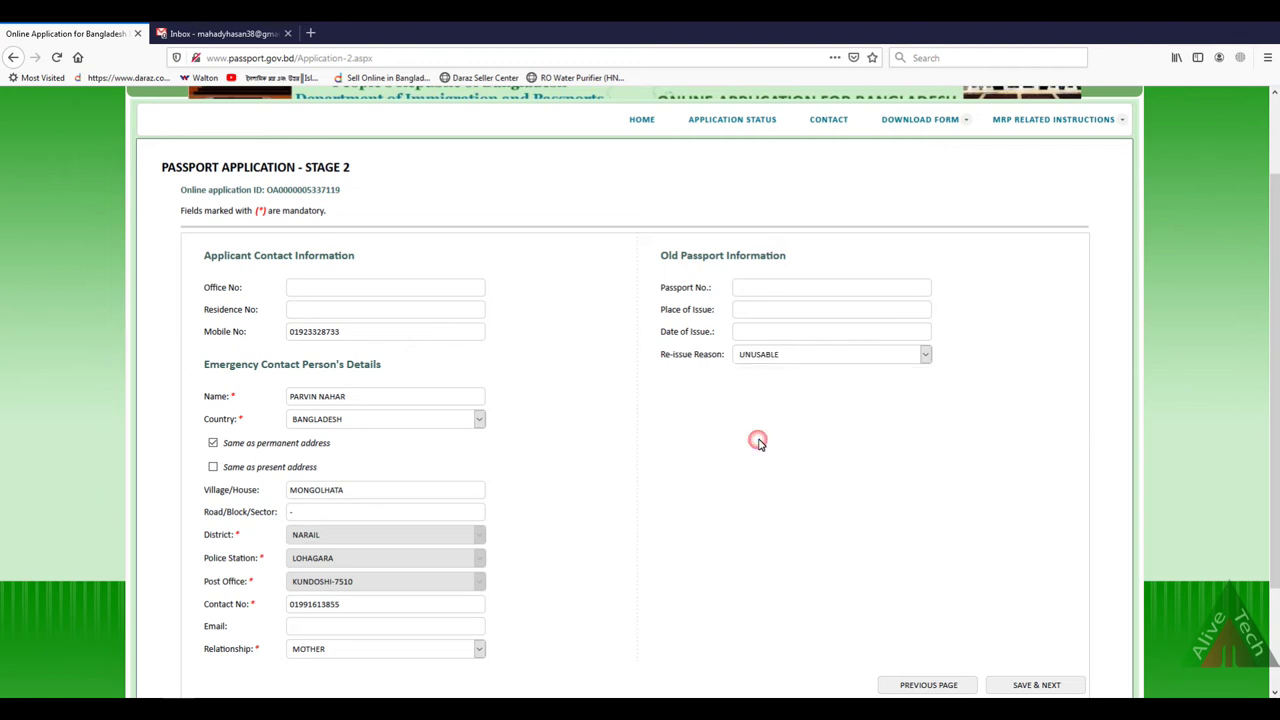
click(783, 360)
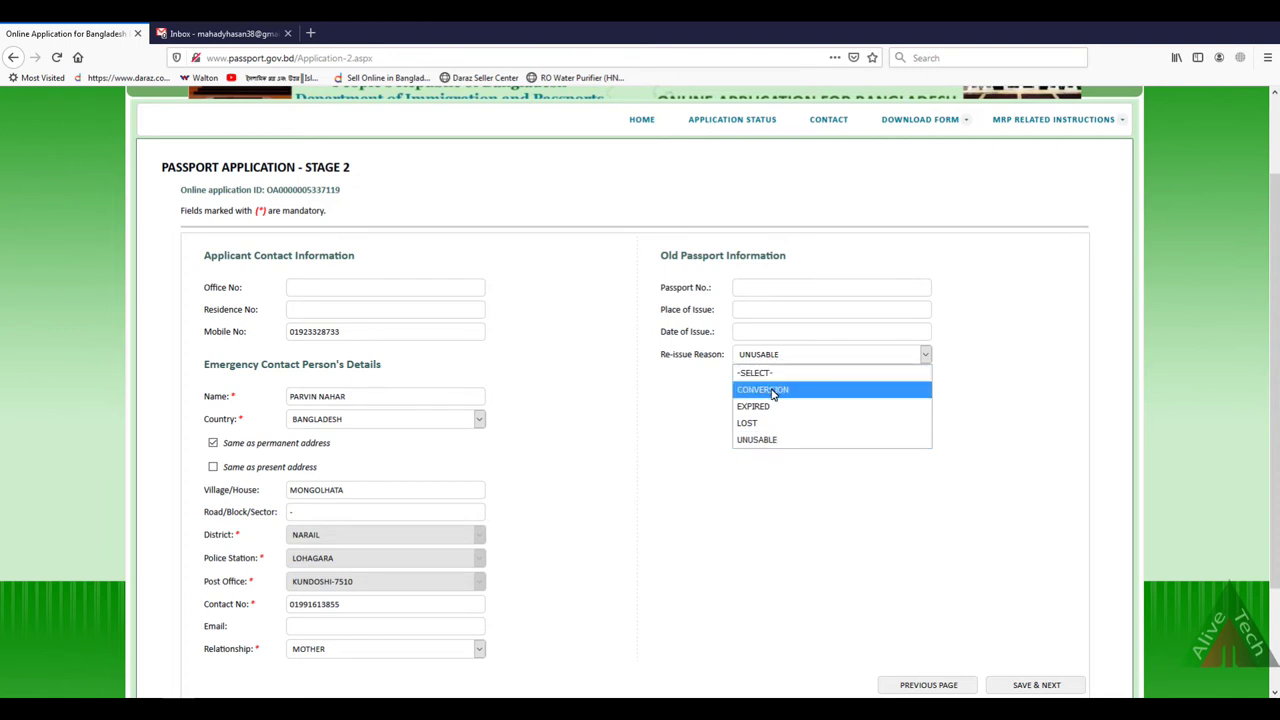
click(768, 375)
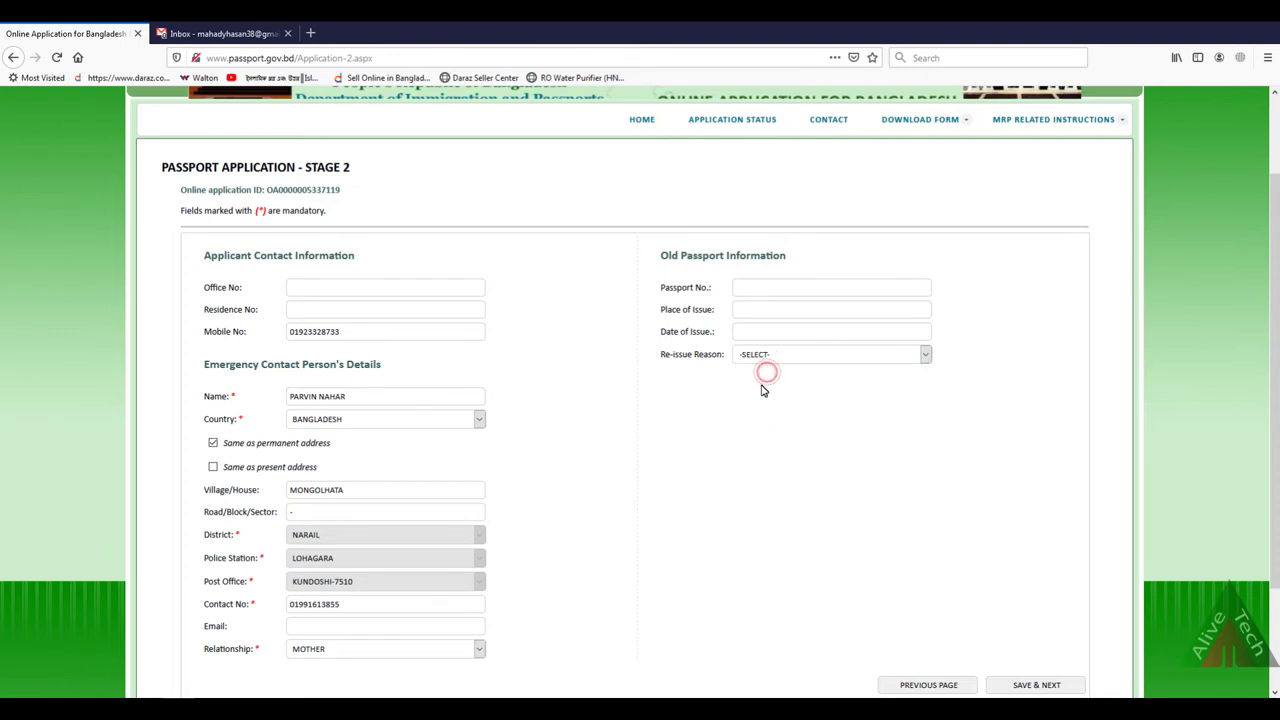
scroll(737, 449, down, 3)
scroll(424, 398, up, 3)
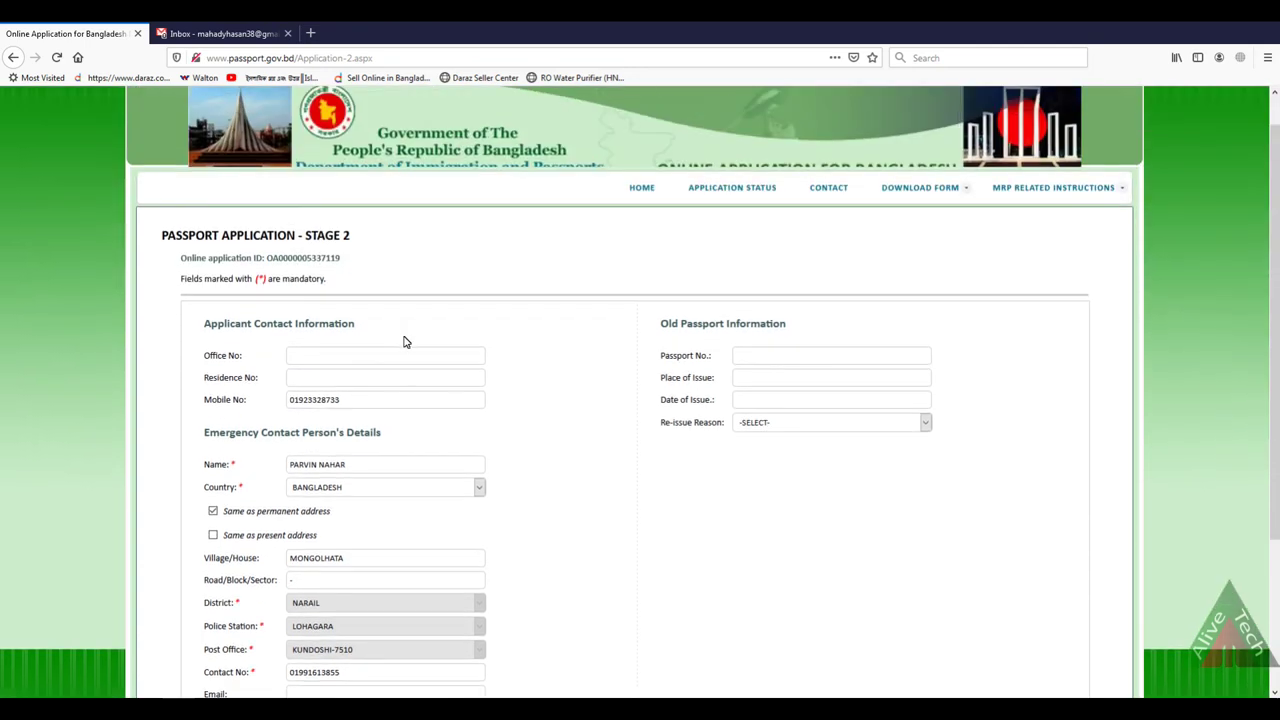
scroll(910, 415, down, 3)
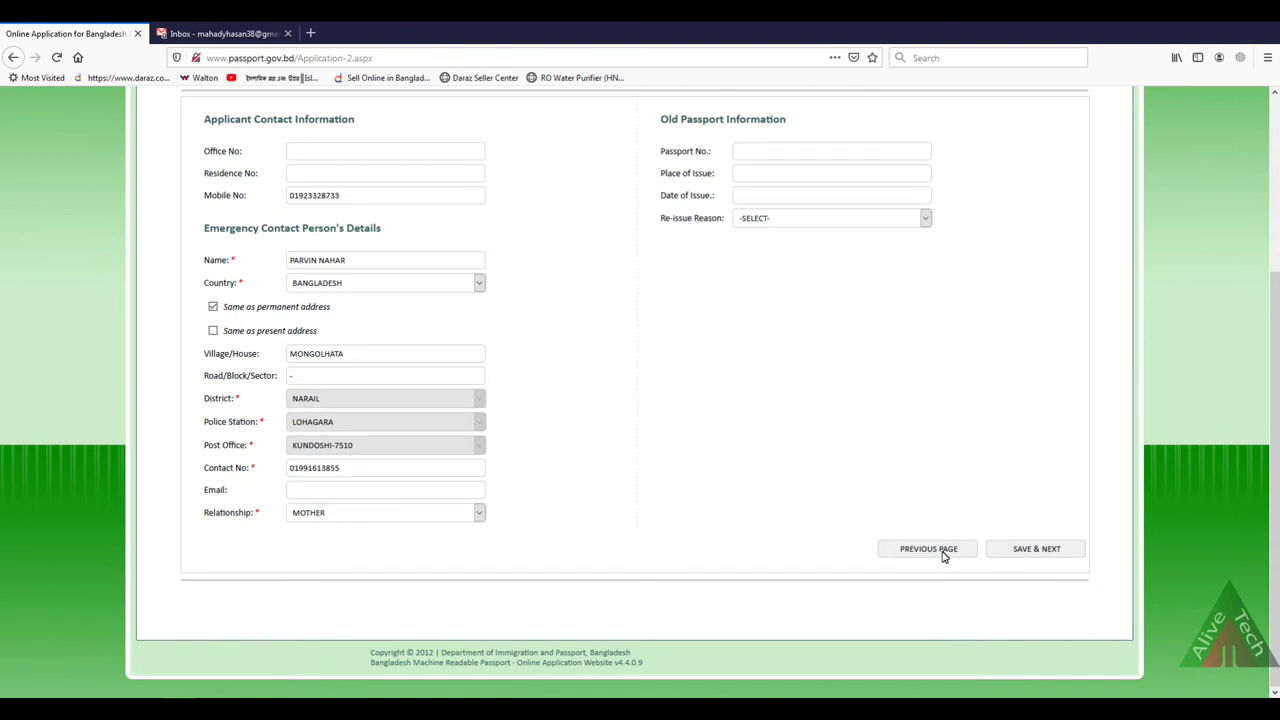
Step: Save stage 2, choose the Non-Online payment type, and confirm the switch
click(1017, 556)
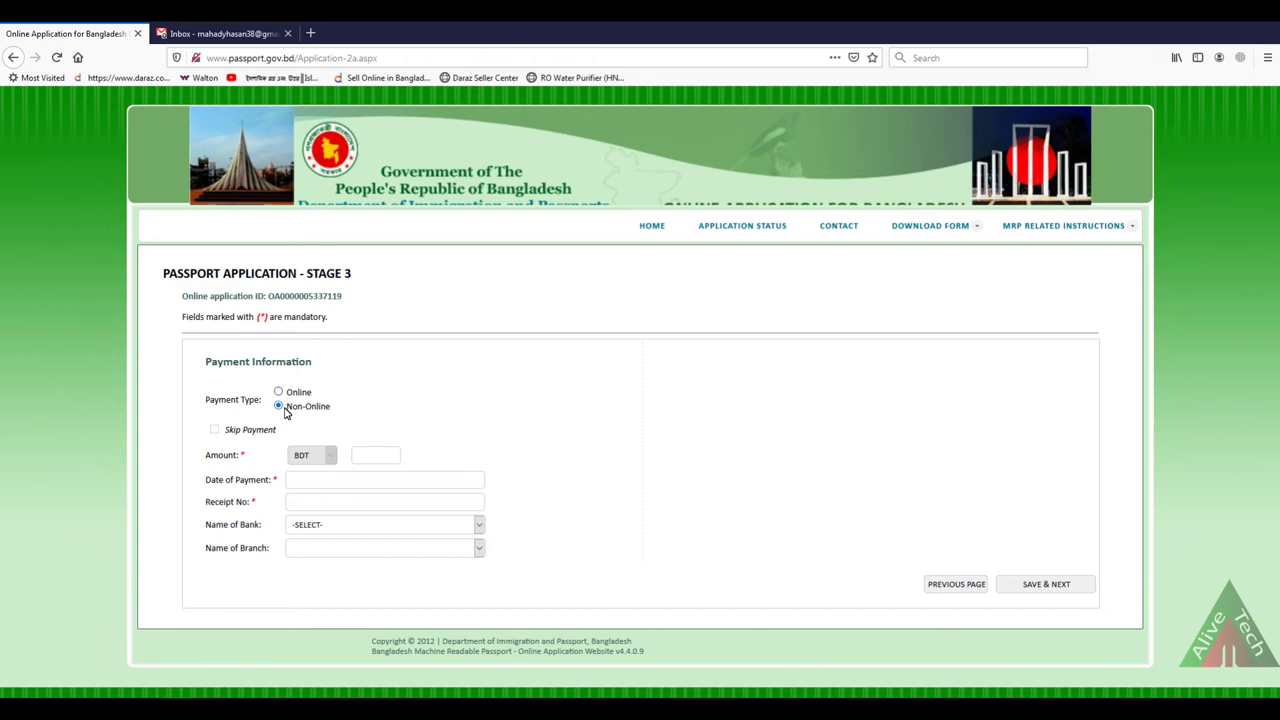
click(278, 392)
click(278, 406)
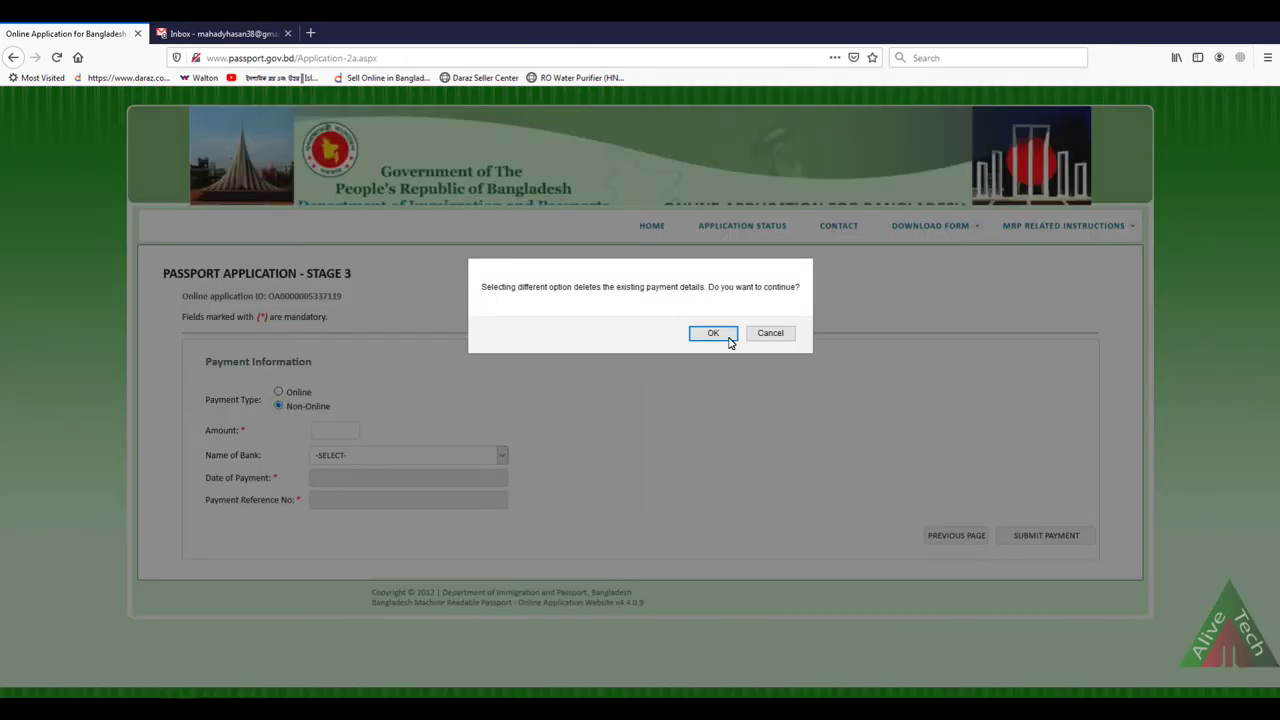
click(716, 332)
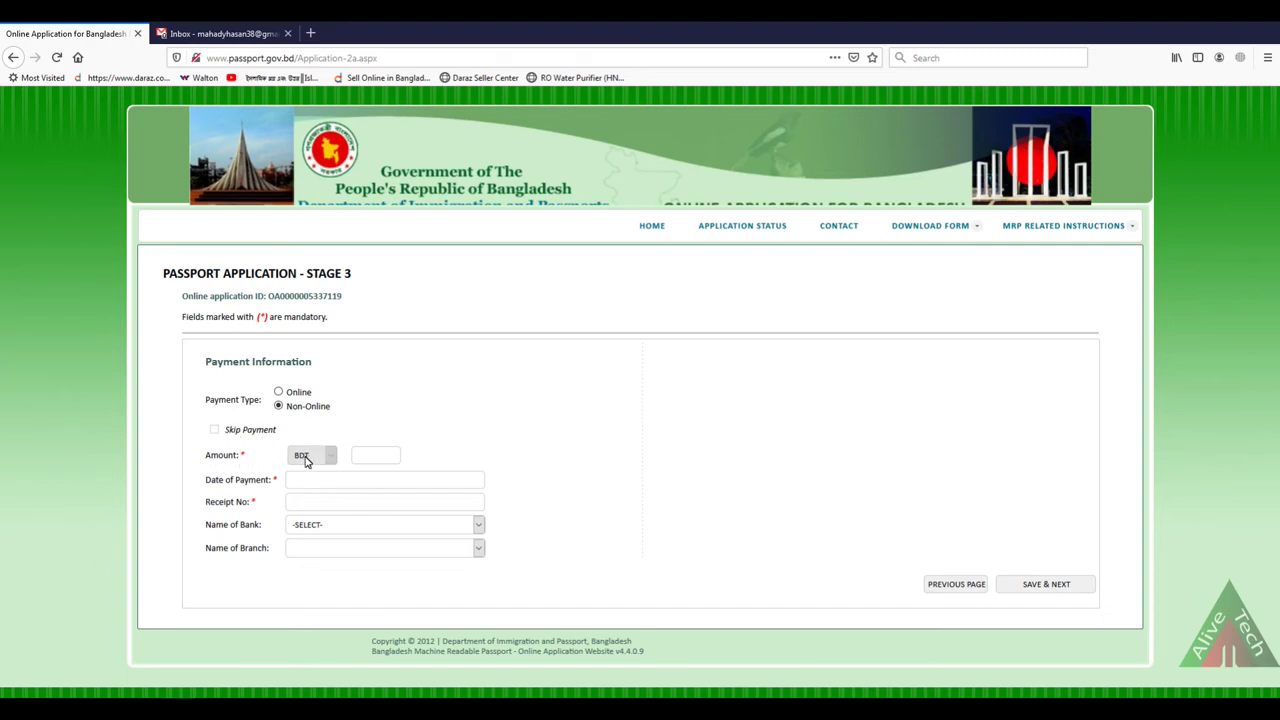
Step: Enter payment amount 3400 and payment date 5 December 2019
click(360, 456)
click(367, 525)
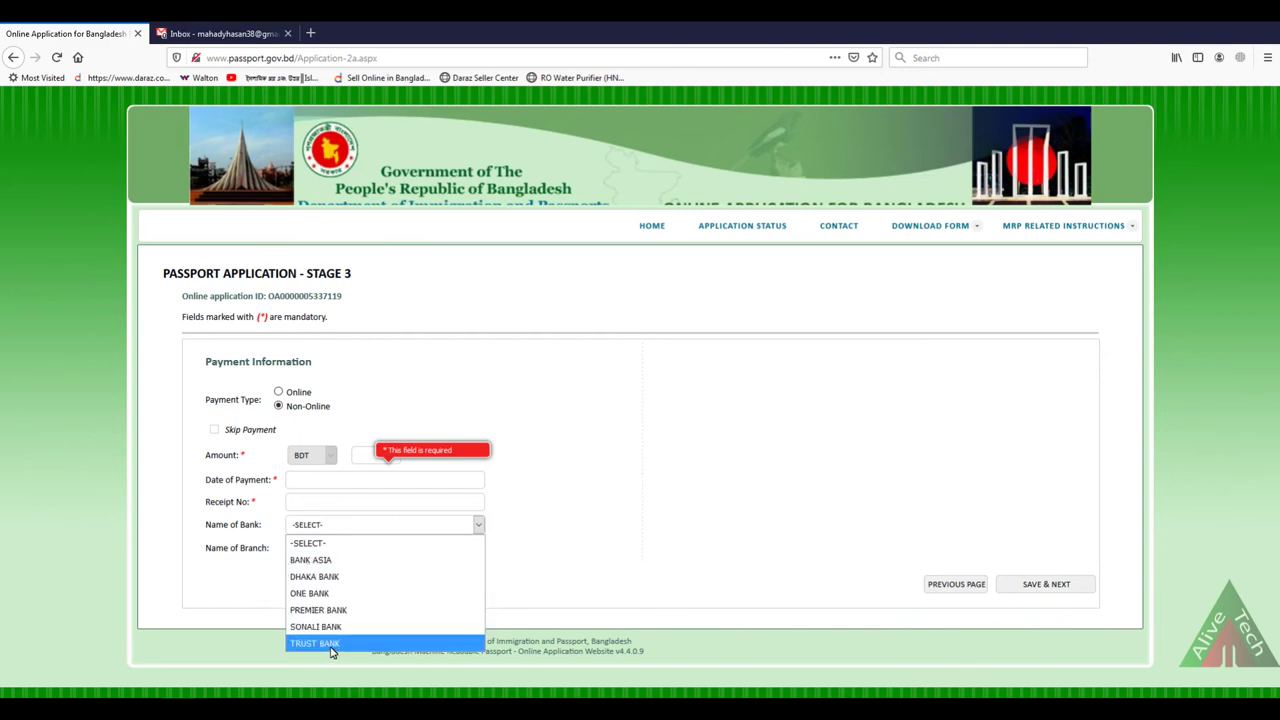
click(562, 550)
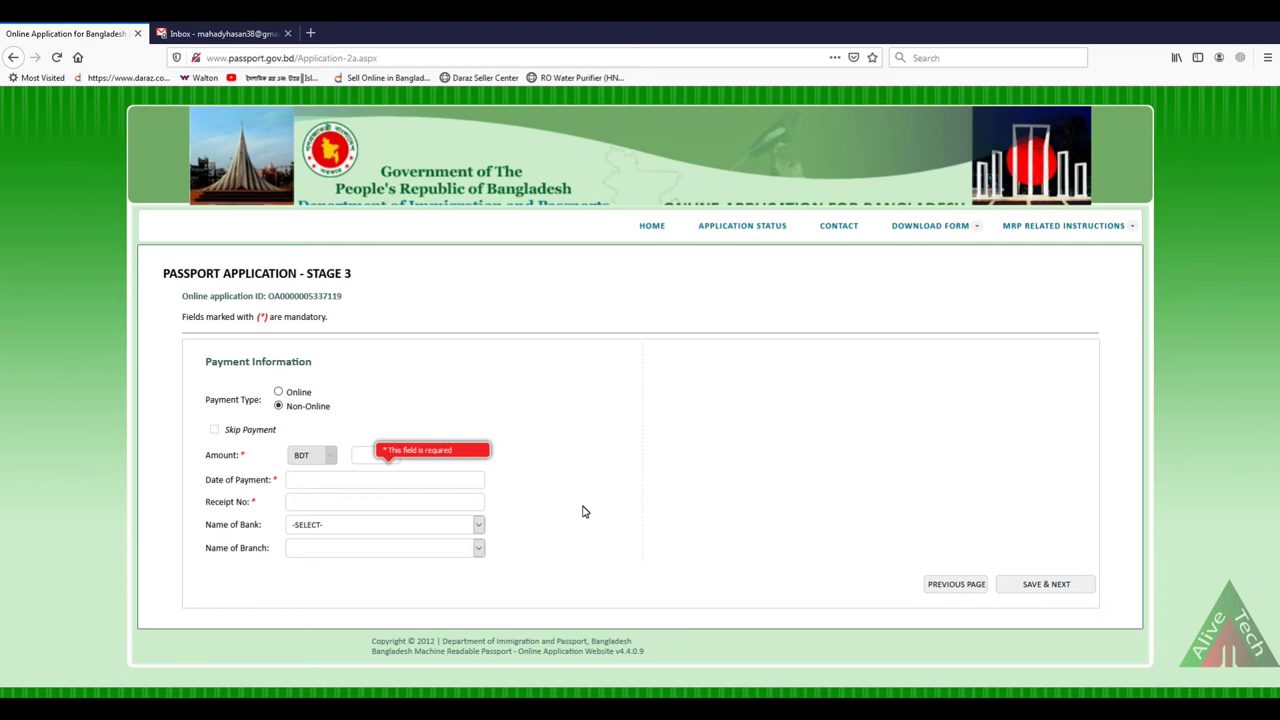
click(385, 455)
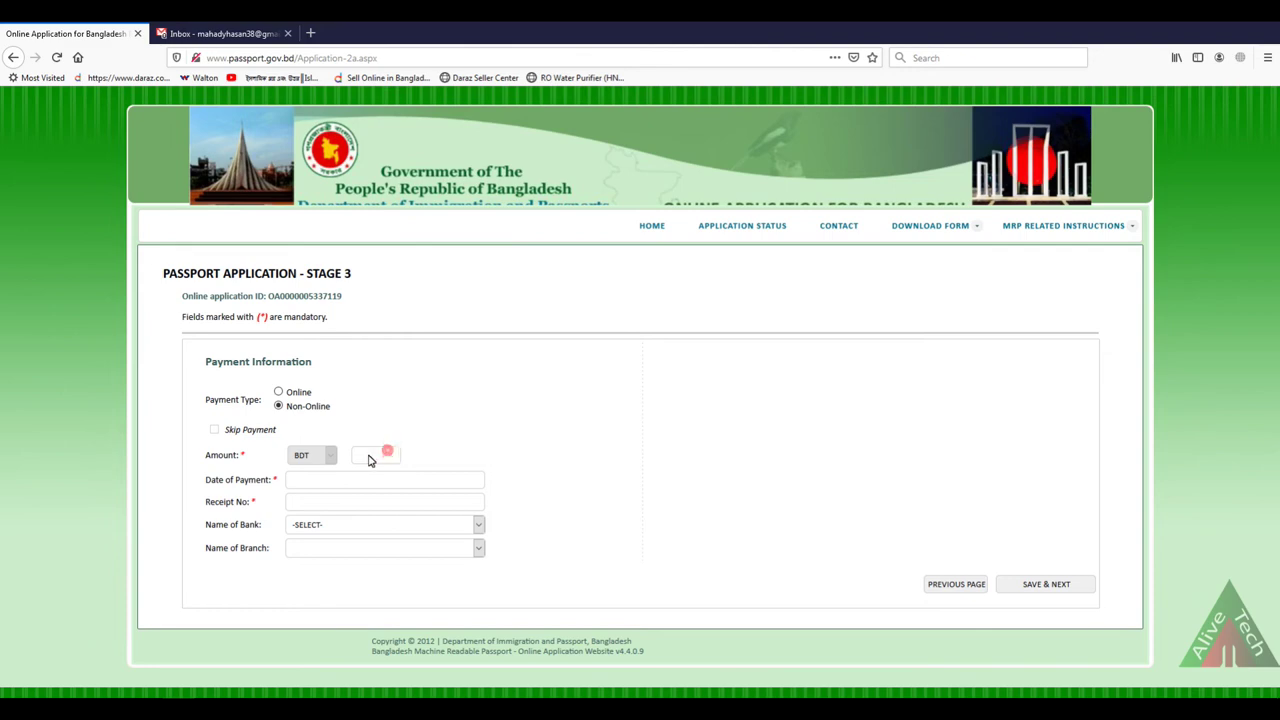
text(3400)
click(313, 484)
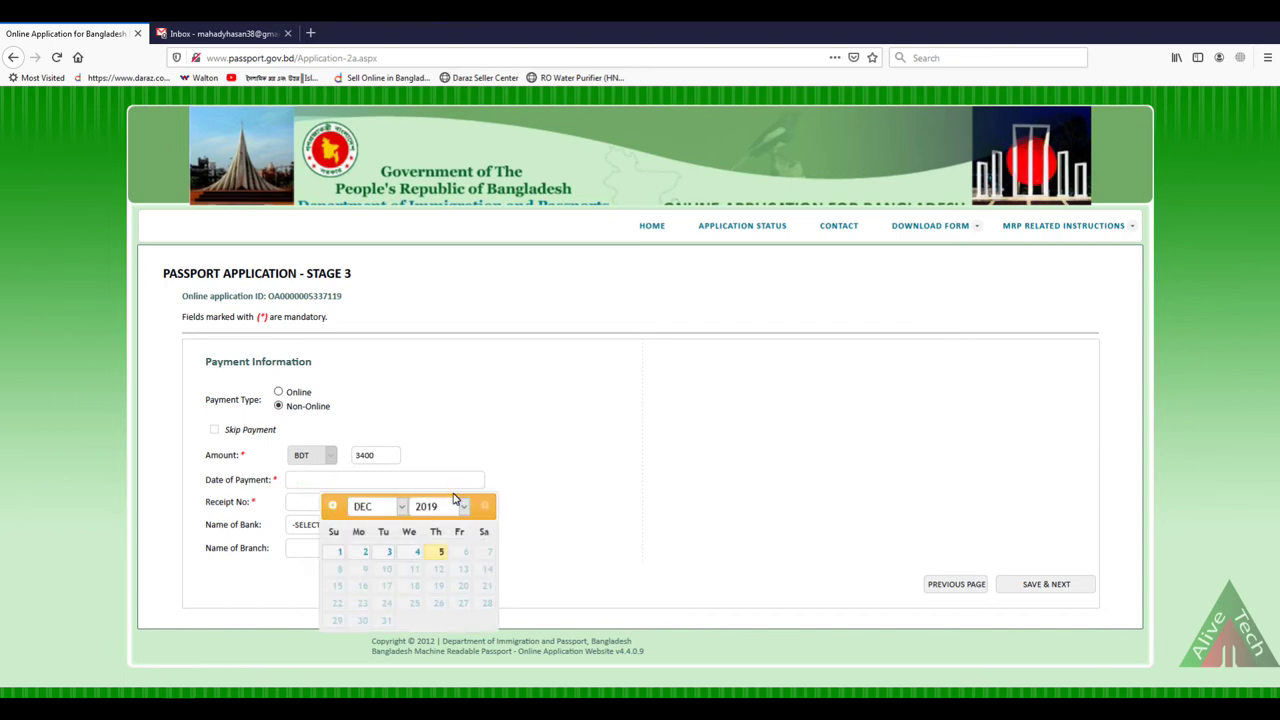
click(441, 552)
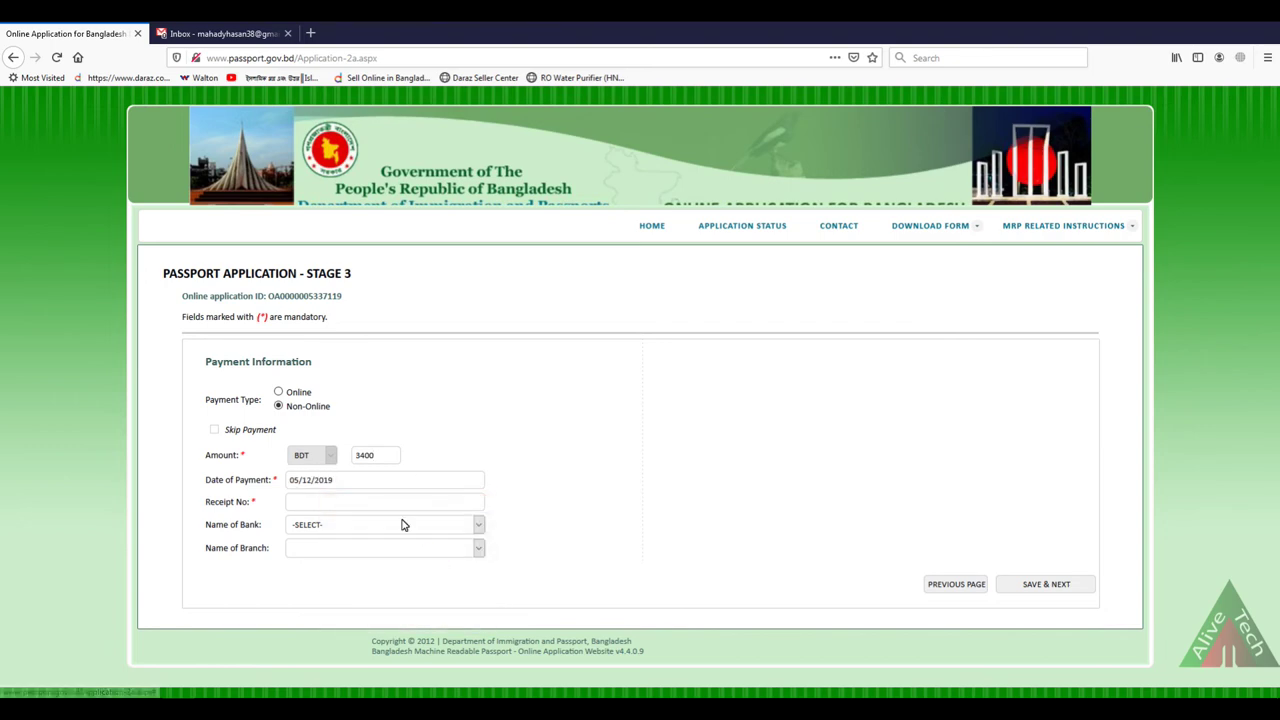
Step: Enter the receipt number, choose bank BANK ASIA and branch BANK ASIA CENTRAL, then save
click(300, 503)
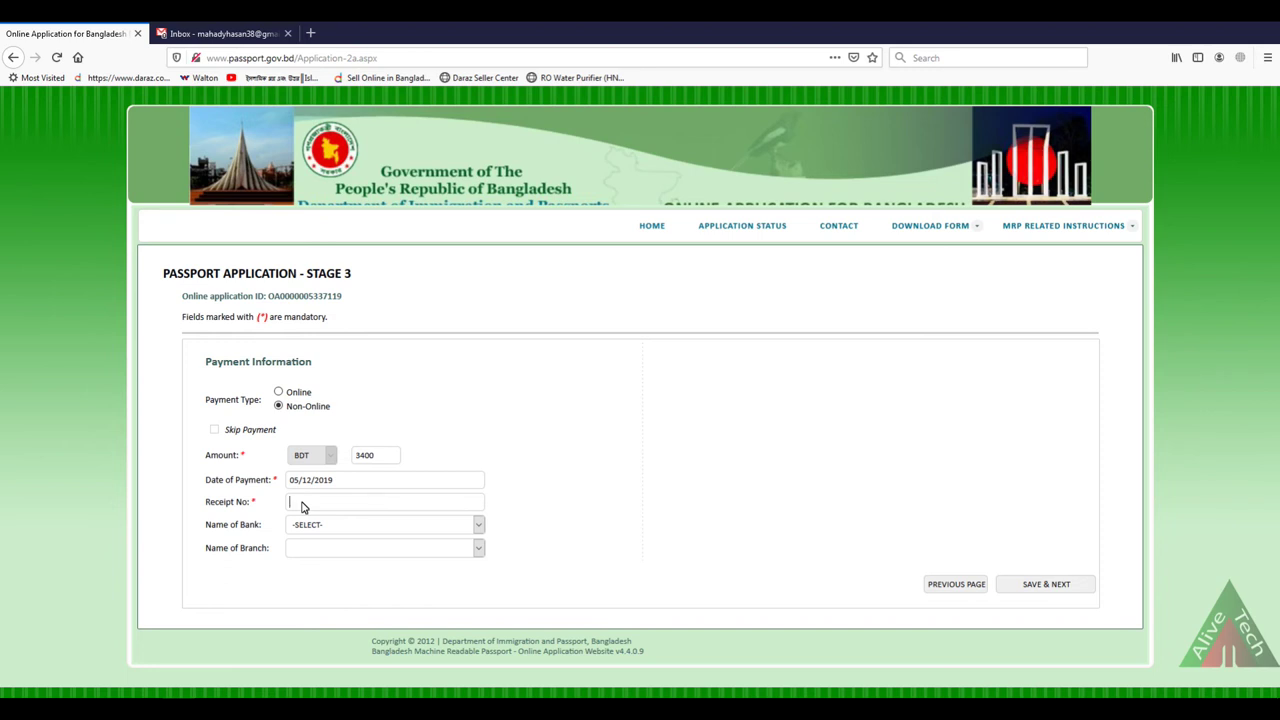
click(324, 525)
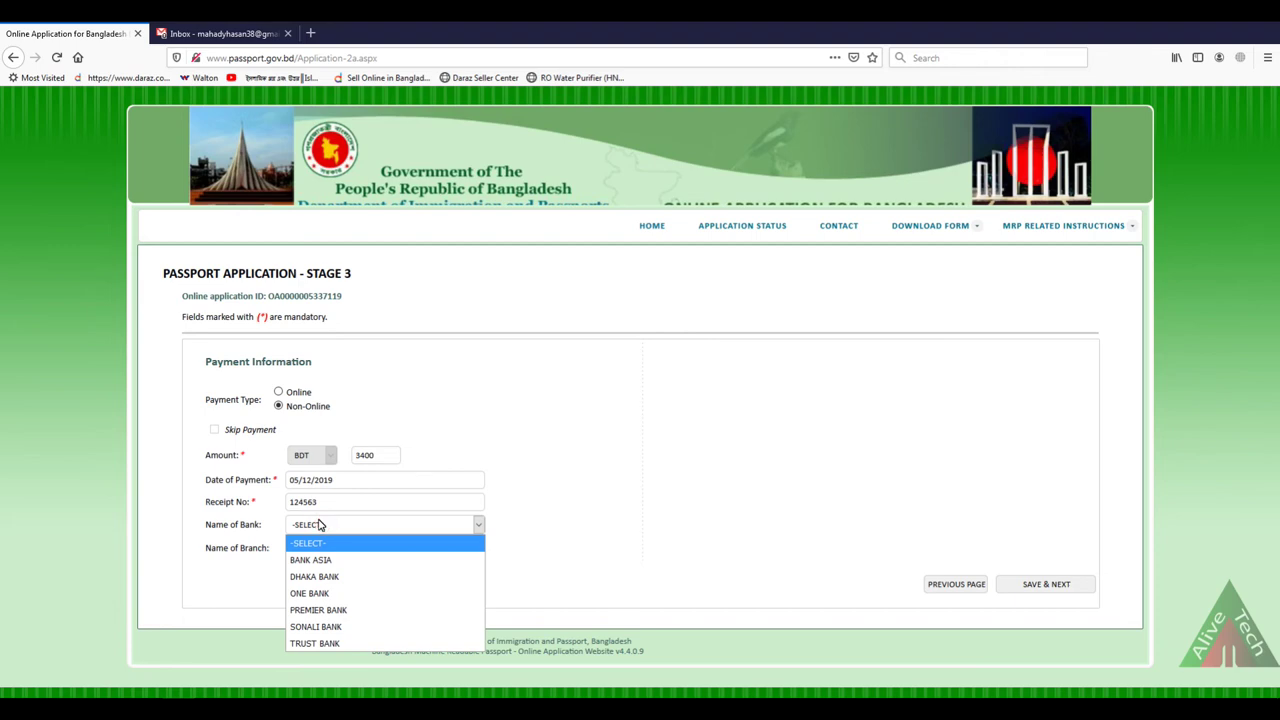
click(323, 562)
click(320, 549)
click(320, 583)
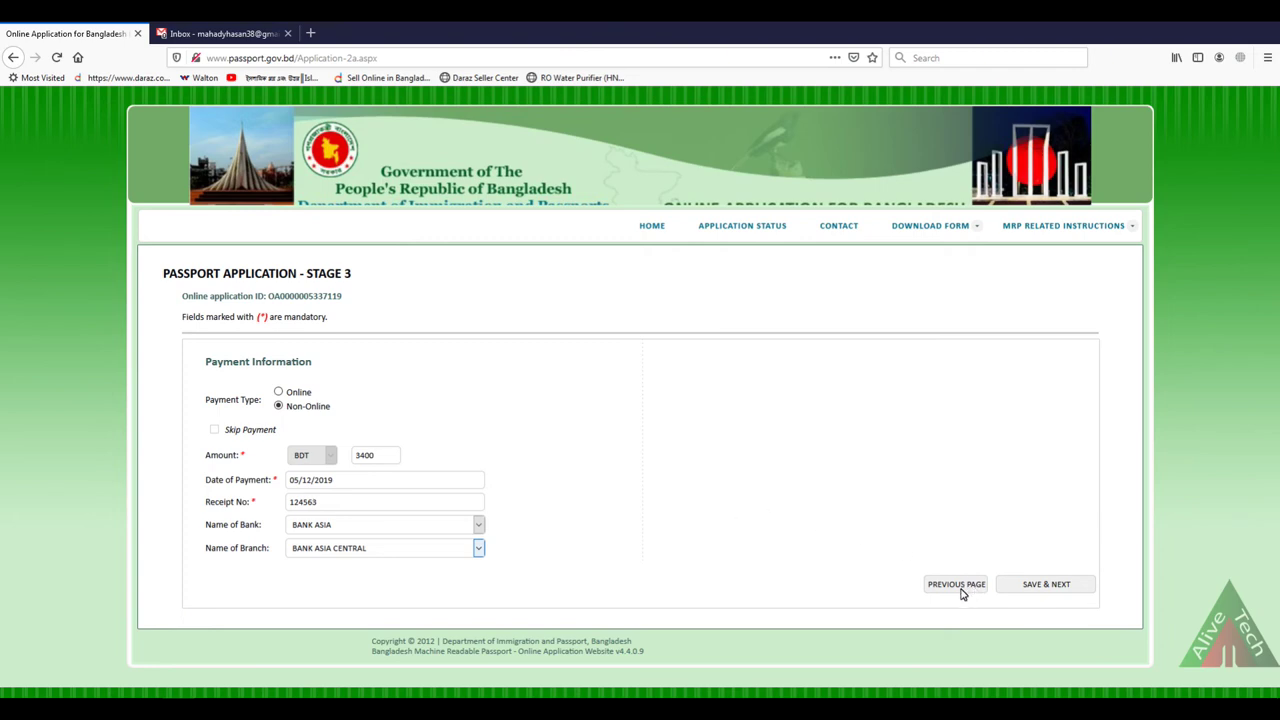
click(1034, 591)
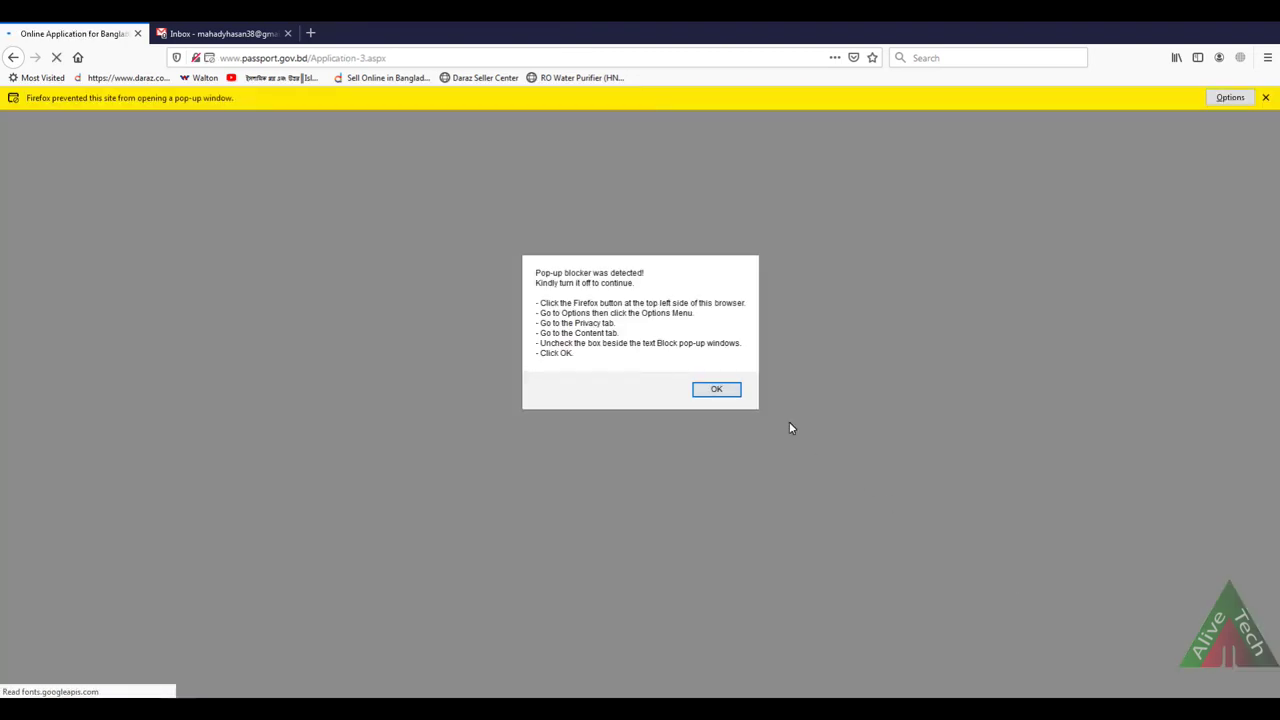
Step: Dismiss the pop-up blocker warning and read through the Review Enrolment Summary page
click(714, 389)
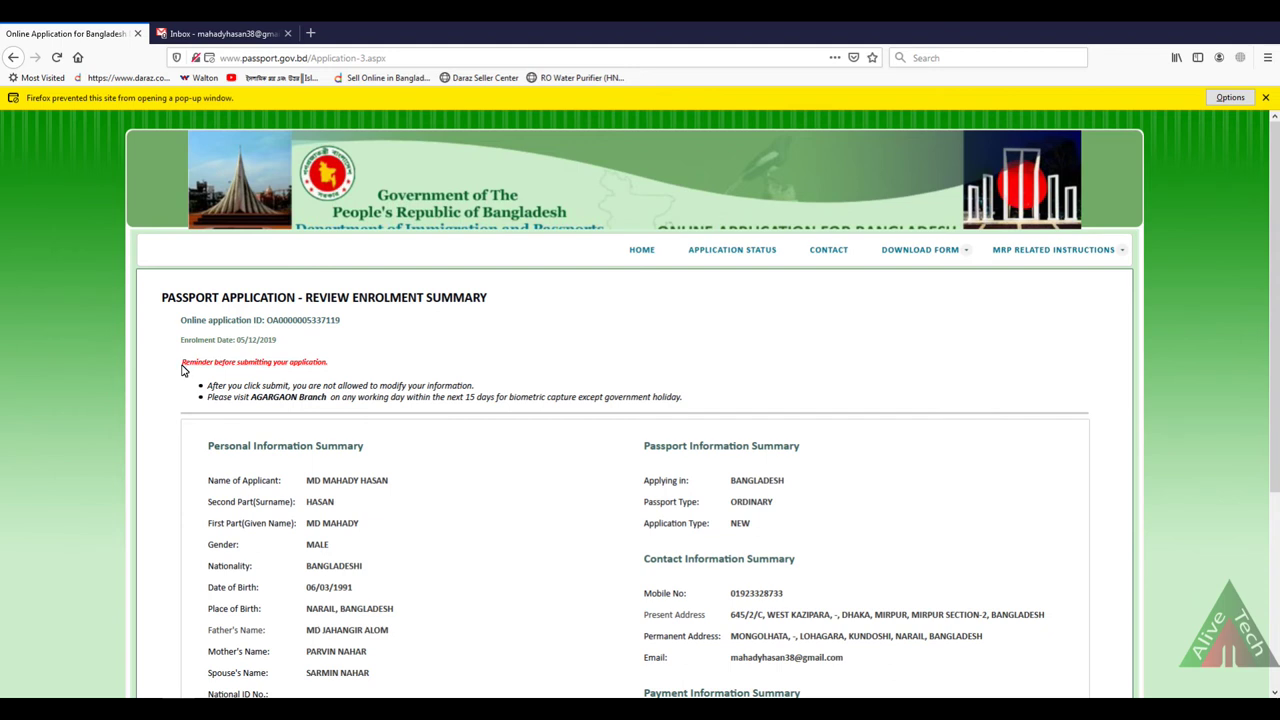
drag(182, 370, 333, 365)
click(379, 363)
scroll(403, 370, down, 3)
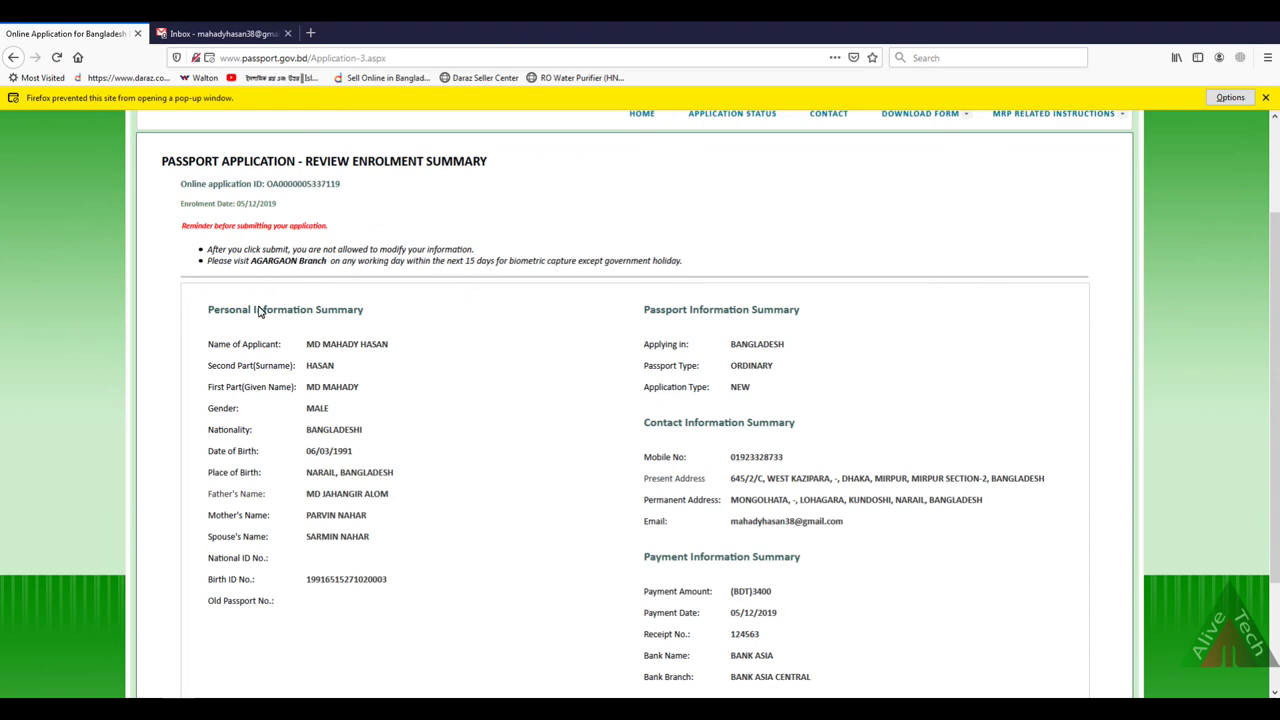
Step: Review the enrolment summary and its old-passport and no-correction reminders, then click SAVE
scroll(294, 319, down, 2)
scroll(508, 346, up, 4)
scroll(486, 340, down, 1)
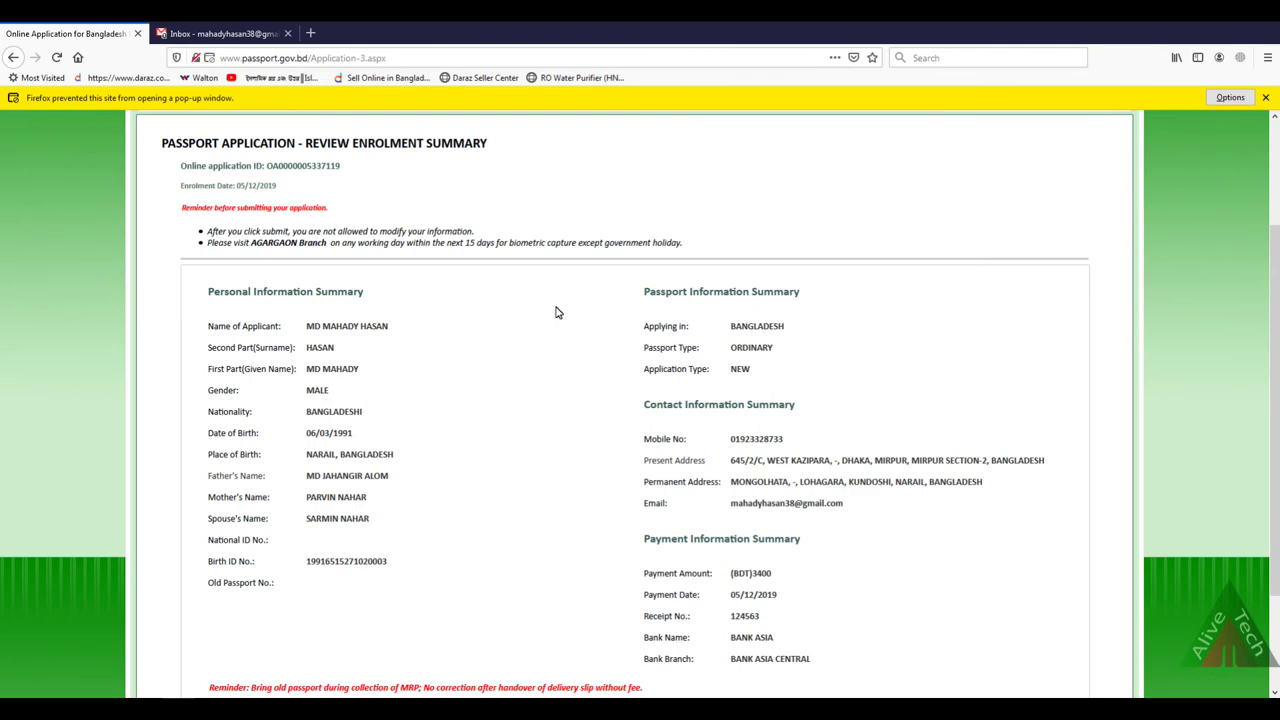
scroll(800, 331, down, 2)
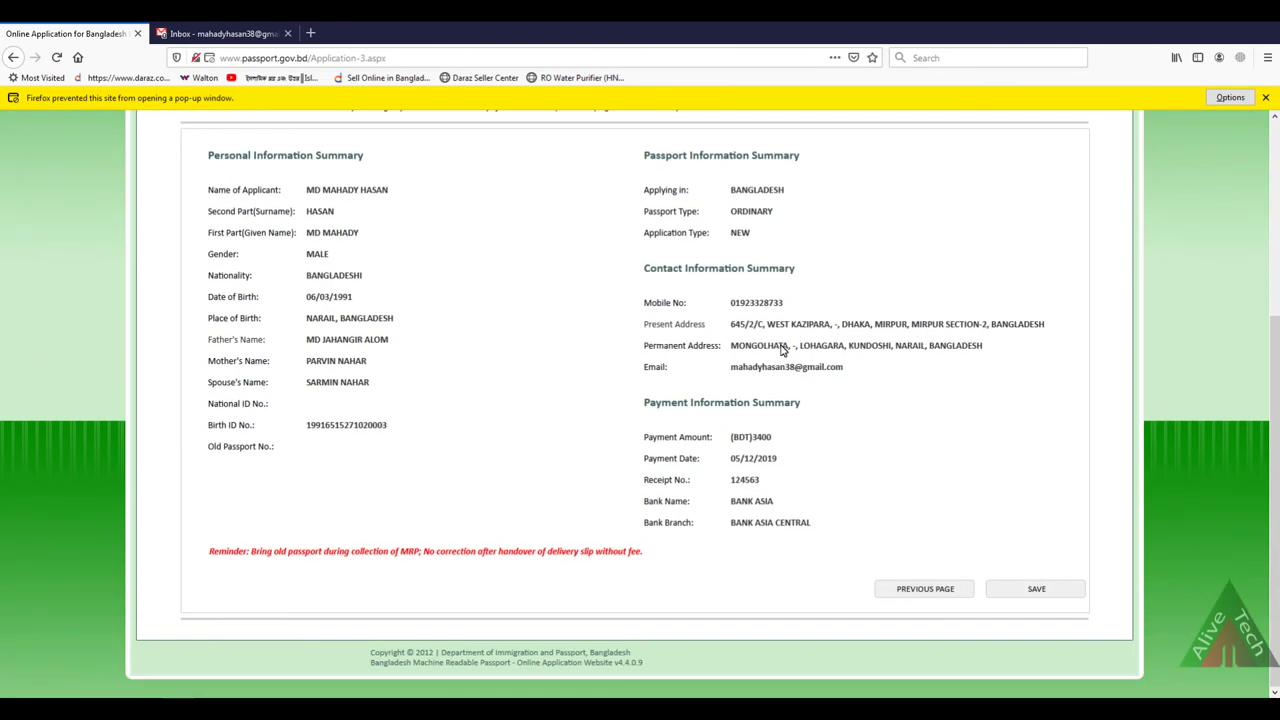
scroll(437, 374, up, 3)
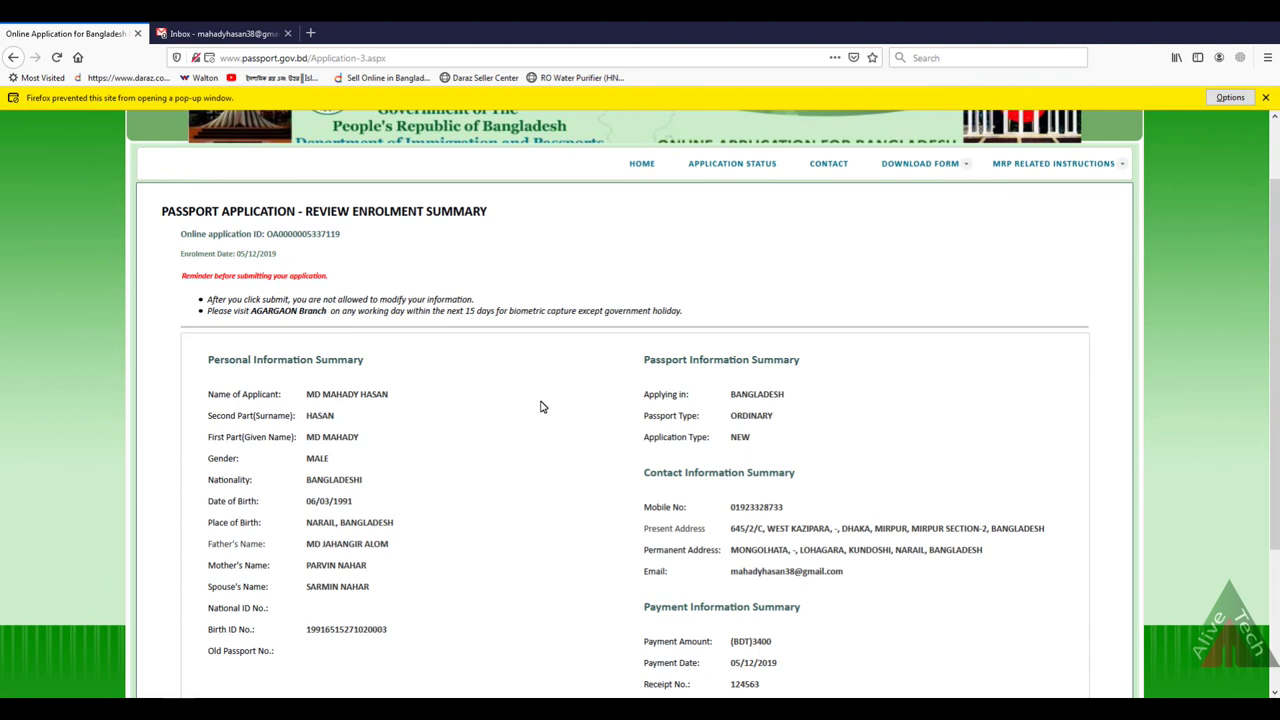
scroll(443, 411, down, 4)
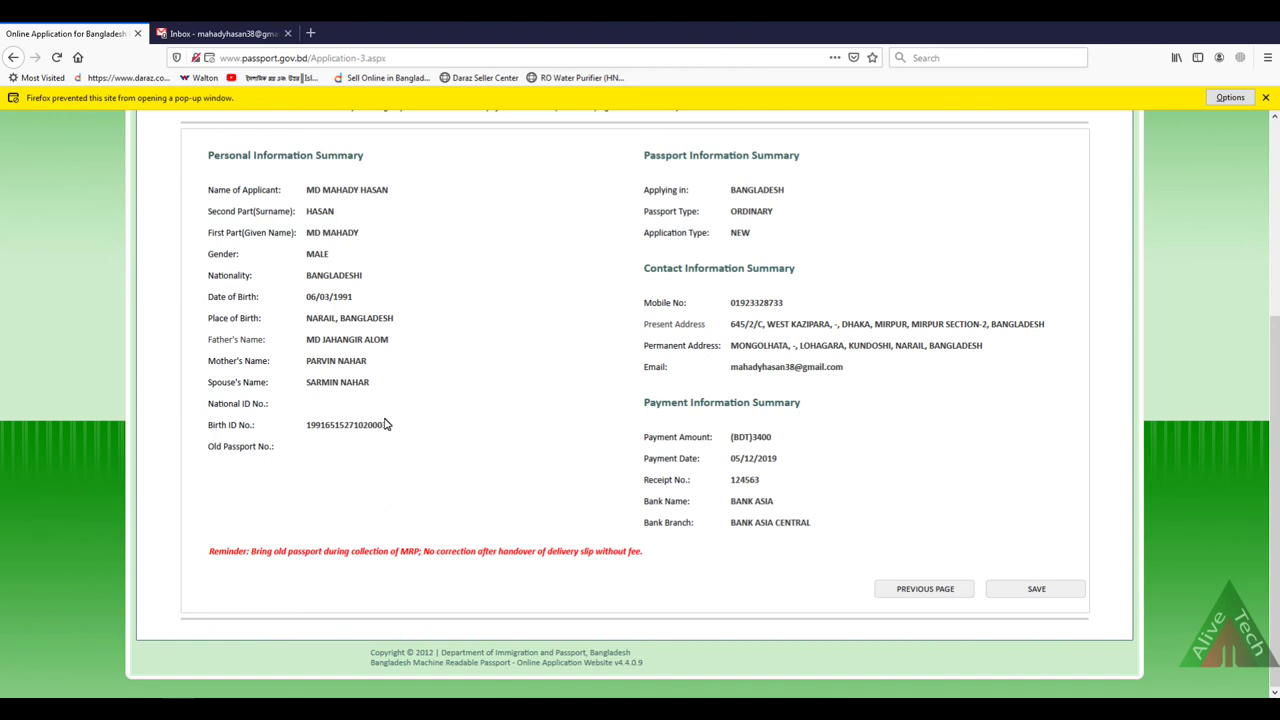
drag(644, 551, 203, 556)
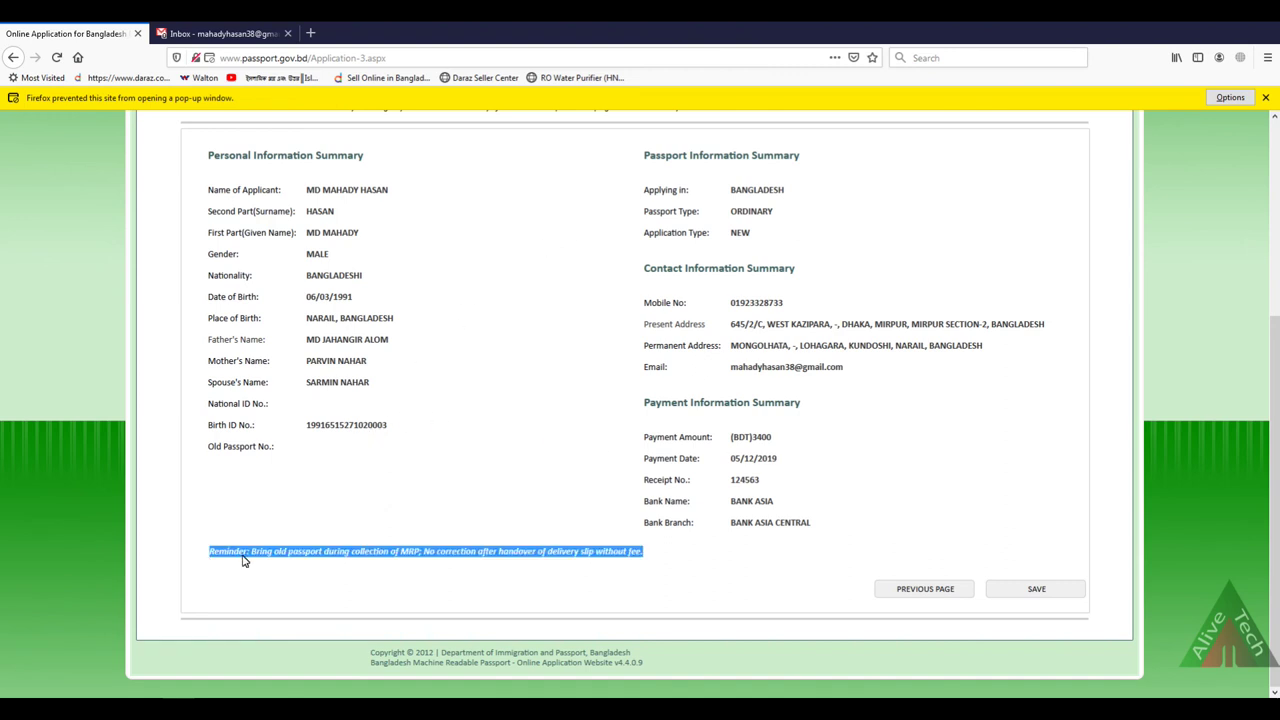
click(283, 559)
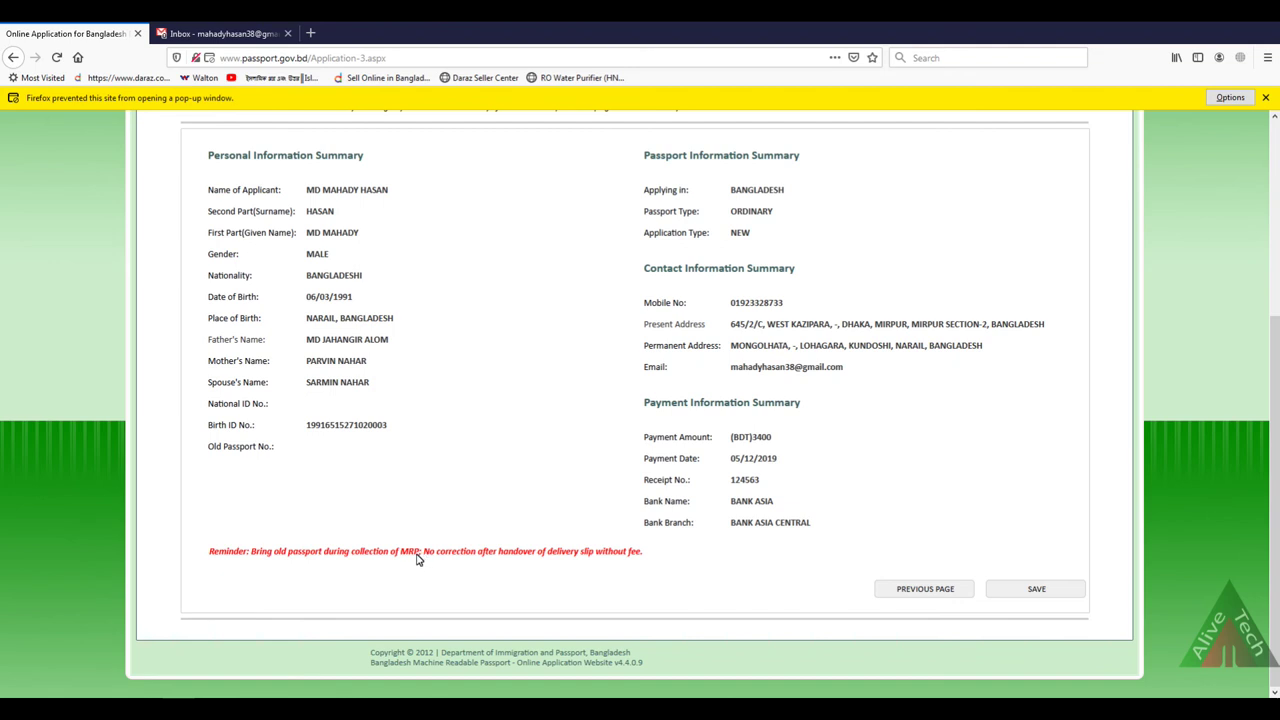
drag(436, 556, 591, 556)
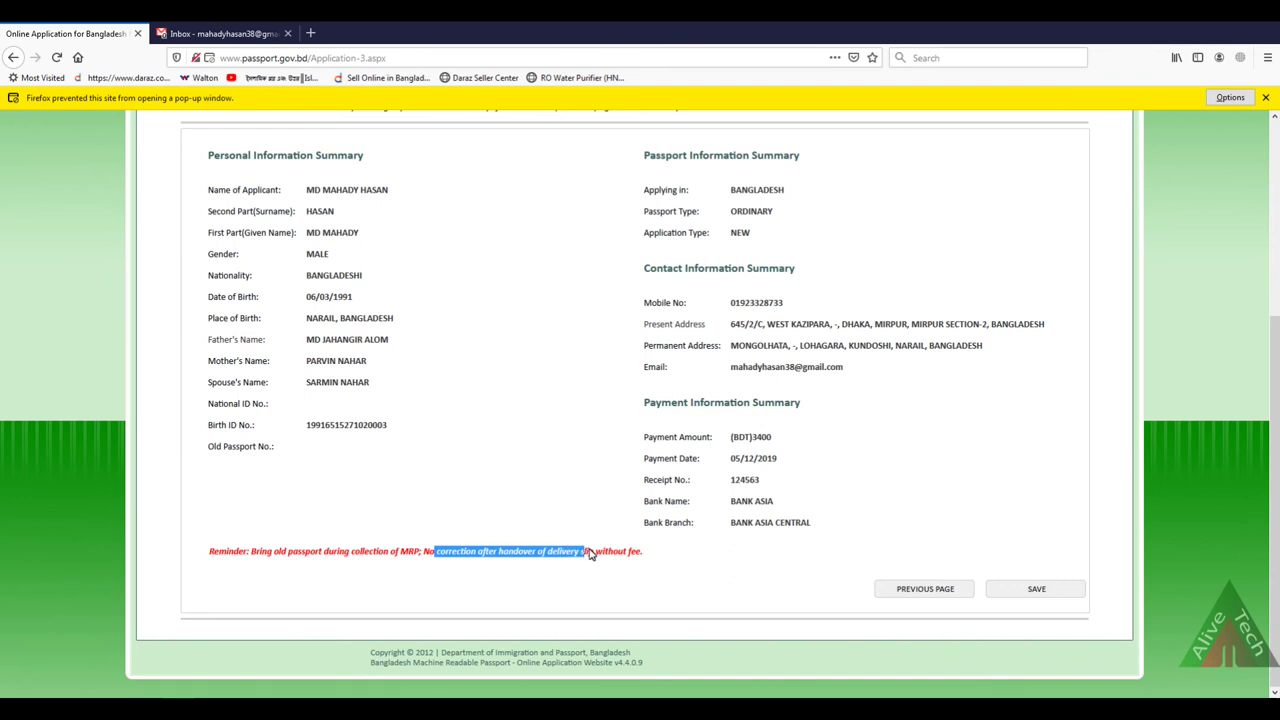
click(441, 556)
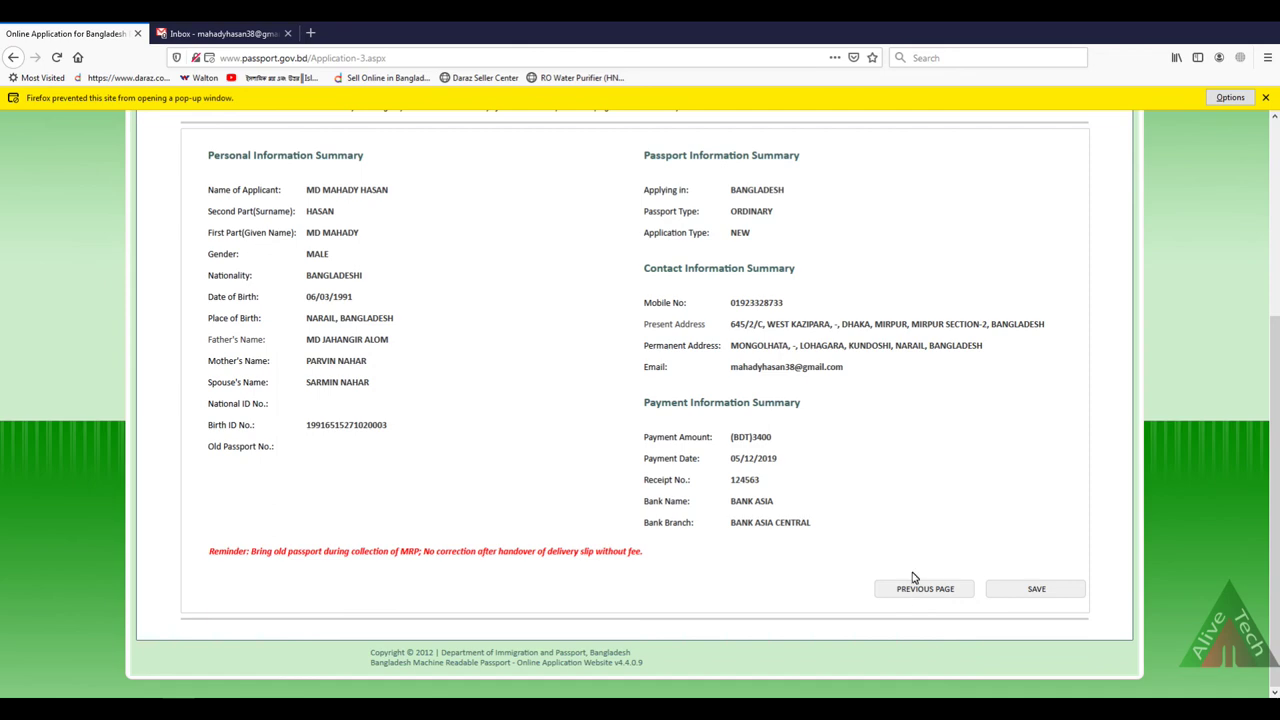
scroll(957, 586, up, 2)
scroll(957, 586, down, 2)
click(1035, 590)
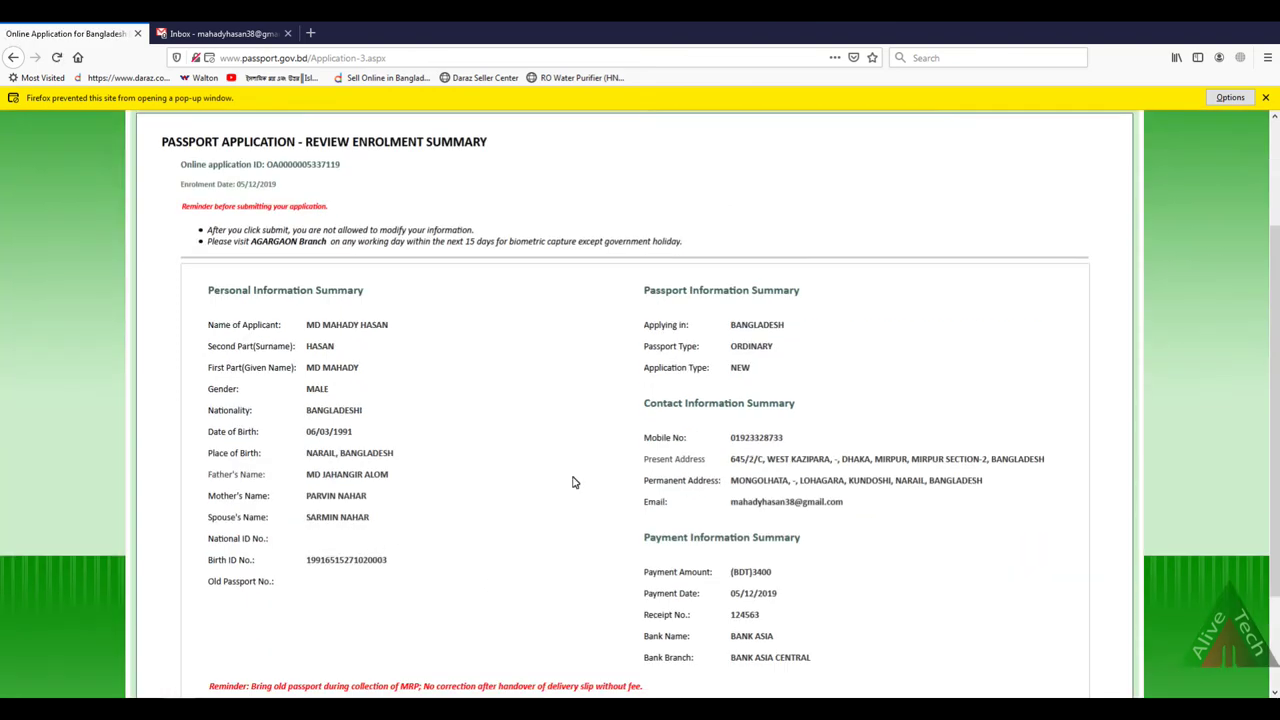
Step: Submit the saved passport application from the bottom of the reloaded page
scroll(640, 537, up, 3)
scroll(957, 617, down, 3)
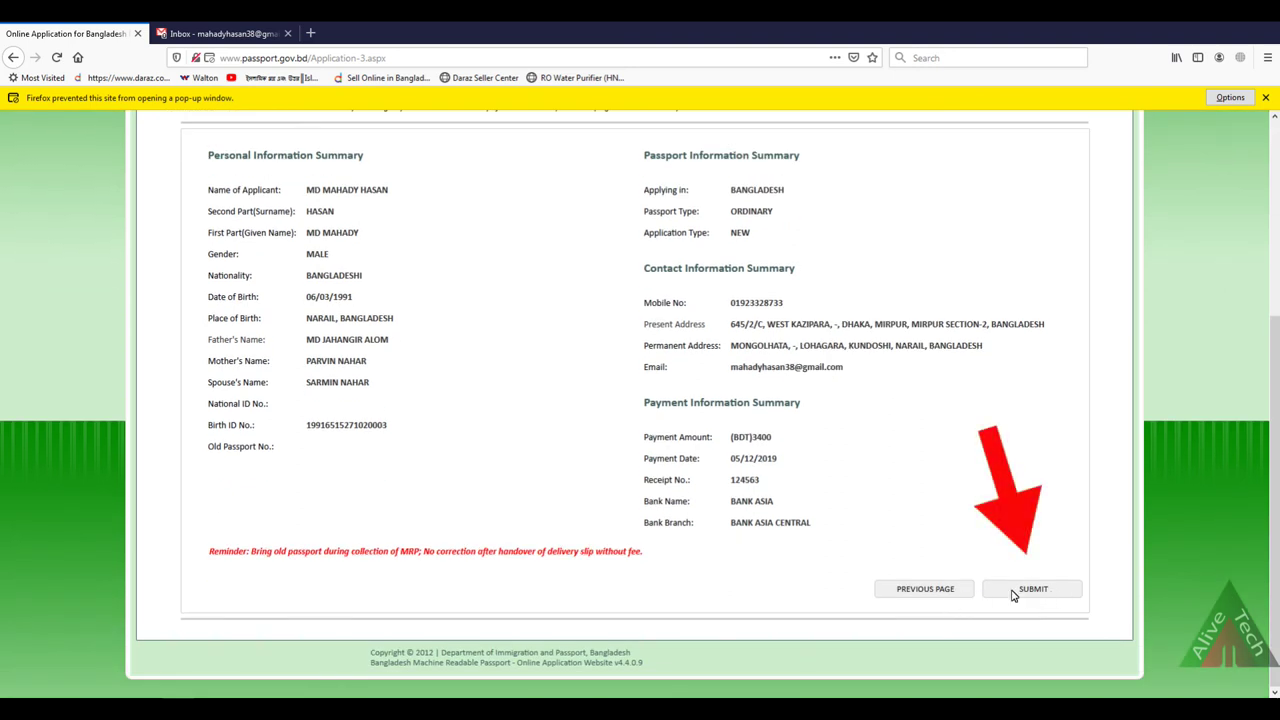
scroll(1012, 562, up, 2)
scroll(1012, 562, up, 2)
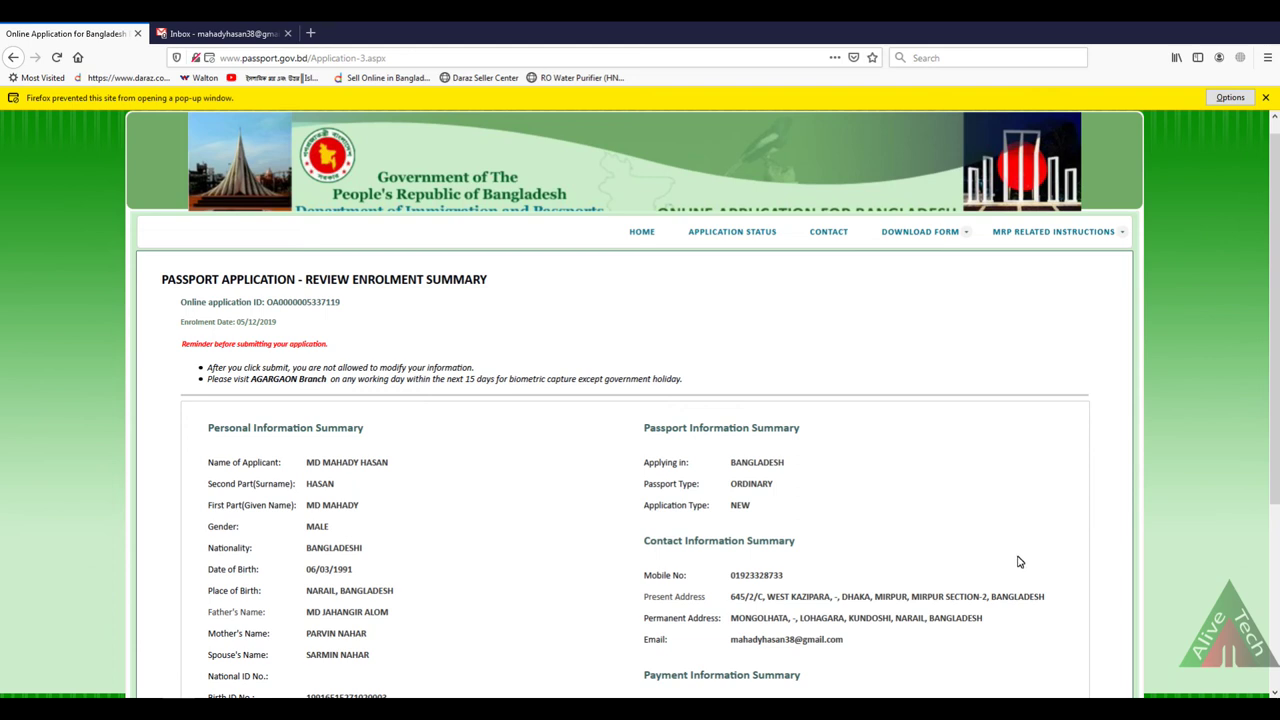
scroll(1019, 562, down, 5)
click(1022, 588)
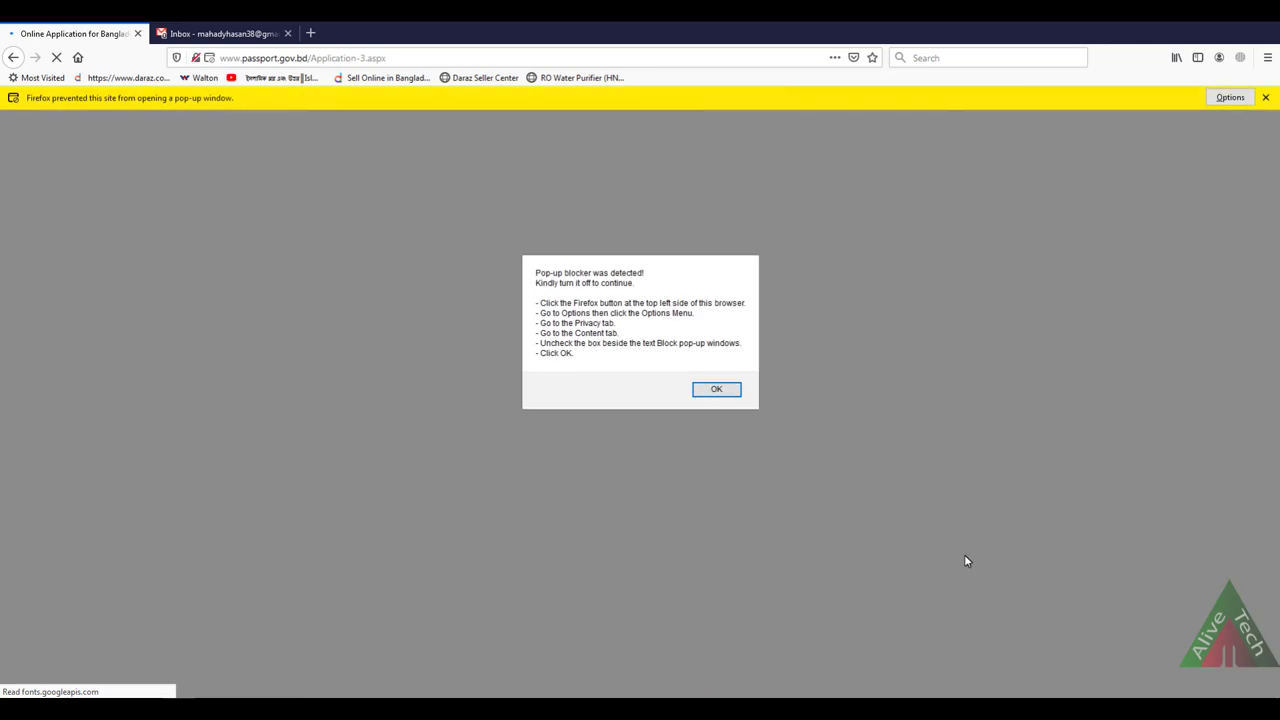
Step: Dismiss the pop-up blocker warning and acknowledge the no-modification notice
click(716, 389)
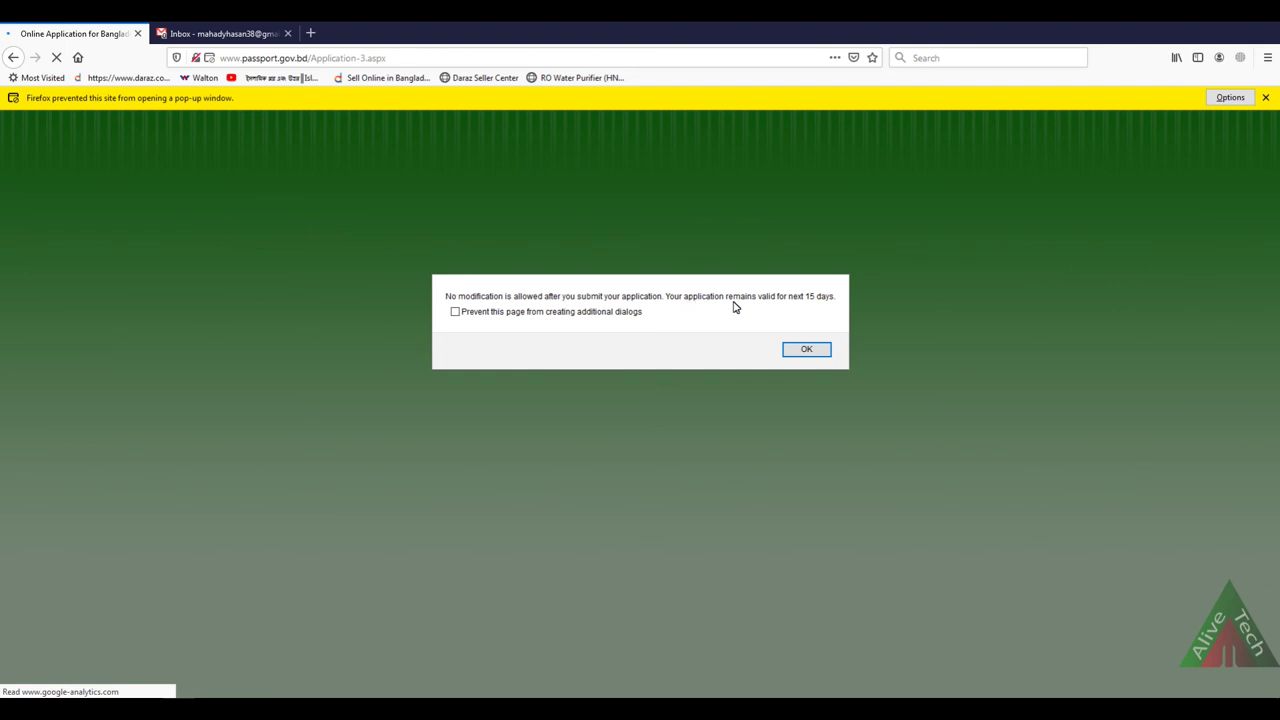
click(806, 348)
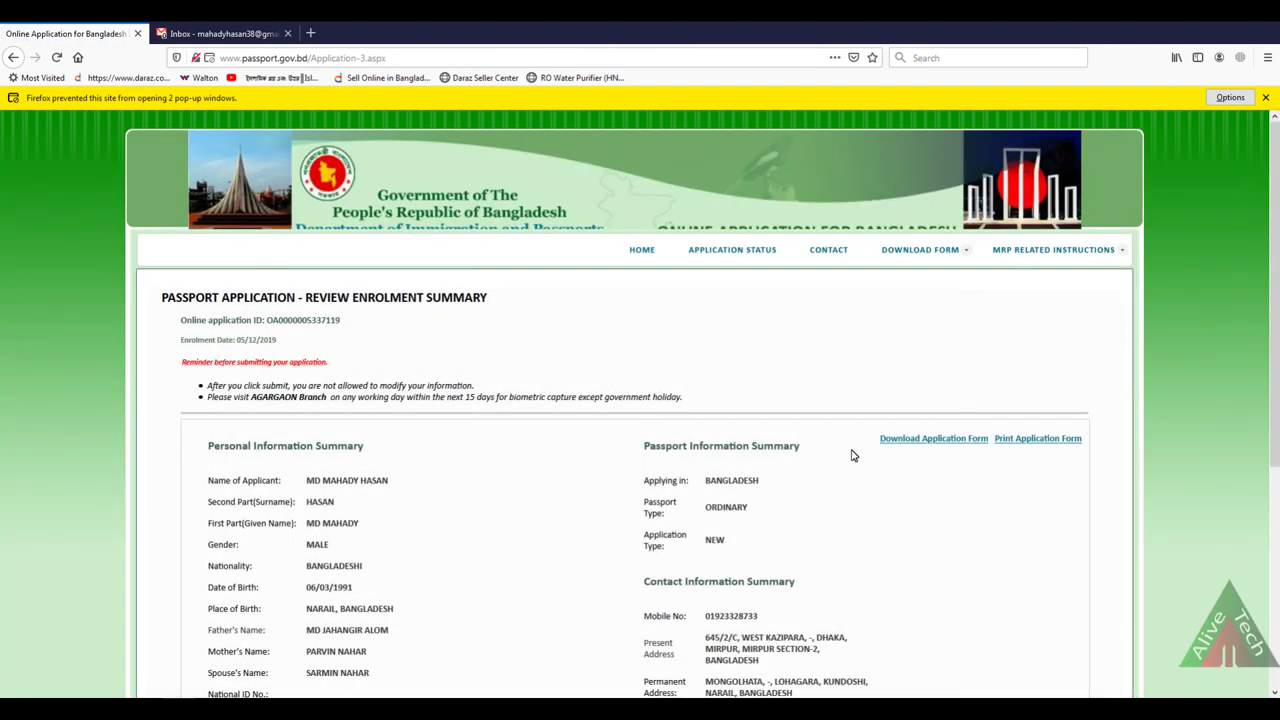
scroll(845, 450, down, 2)
scroll(843, 449, down, 3)
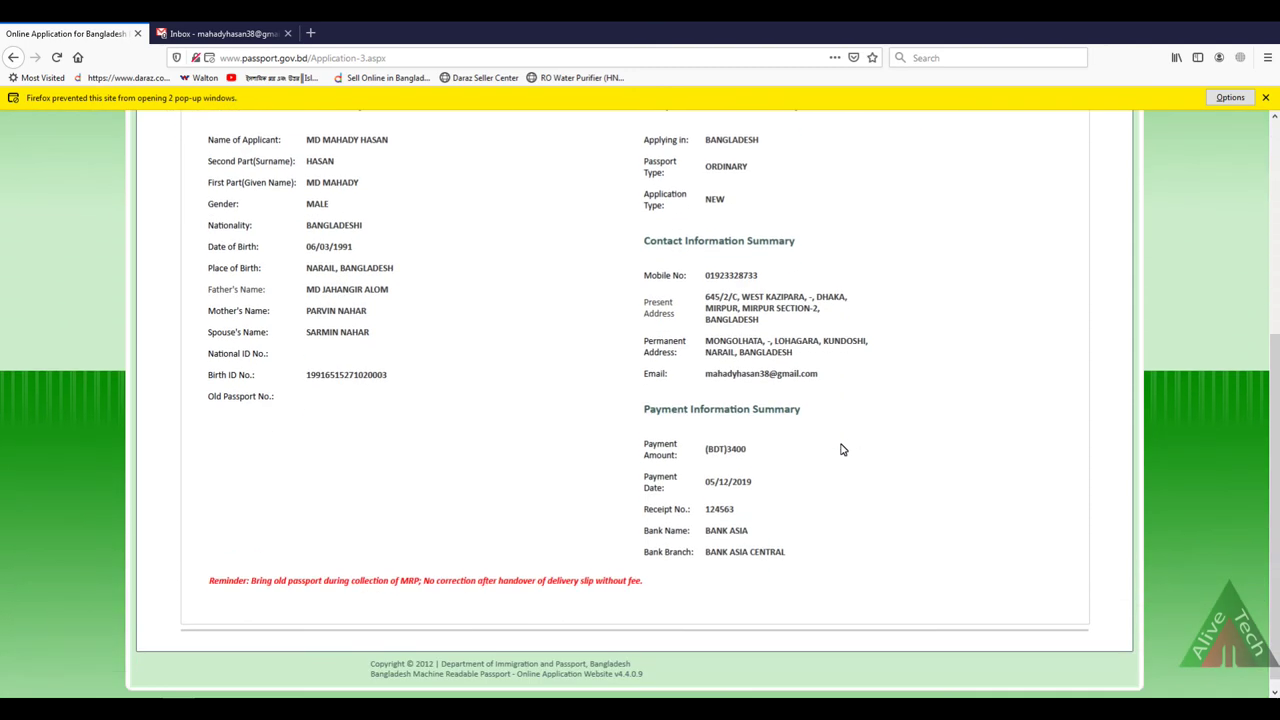
scroll(855, 452, up, 3)
scroll(863, 454, up, 2)
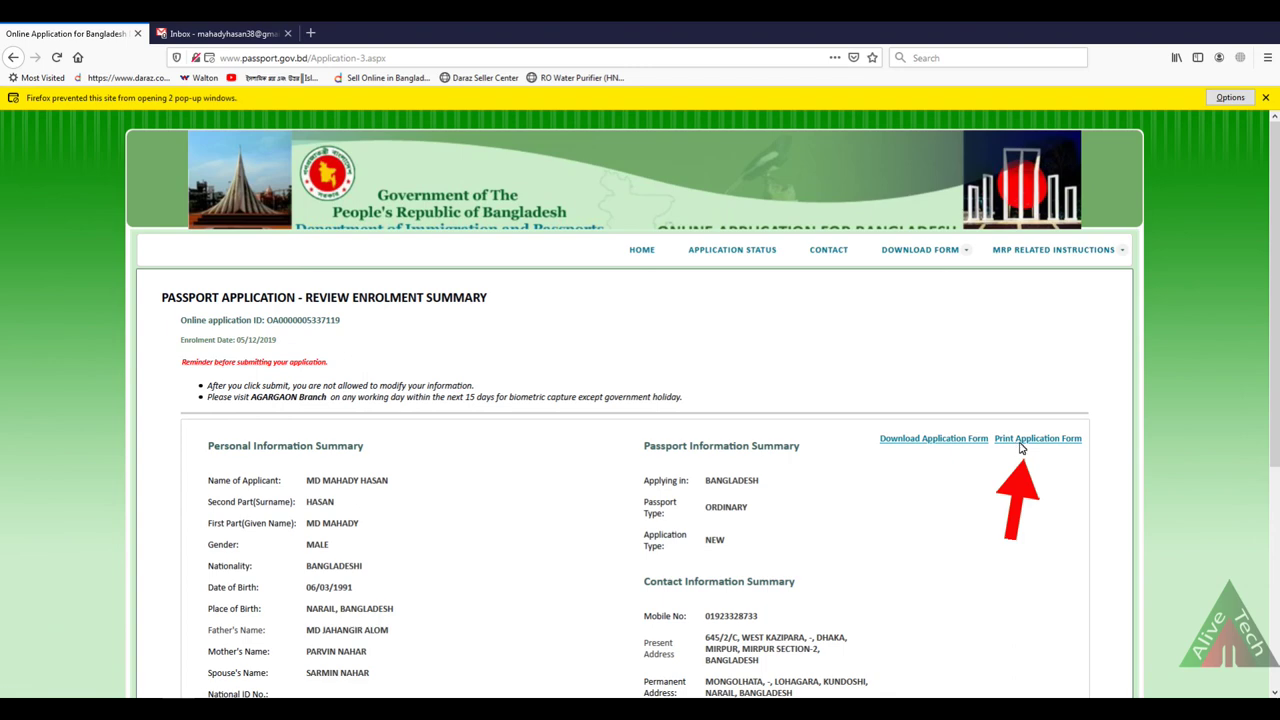
Step: Download the application form PDF and open it from its download folder
click(909, 442)
click(714, 386)
click(651, 404)
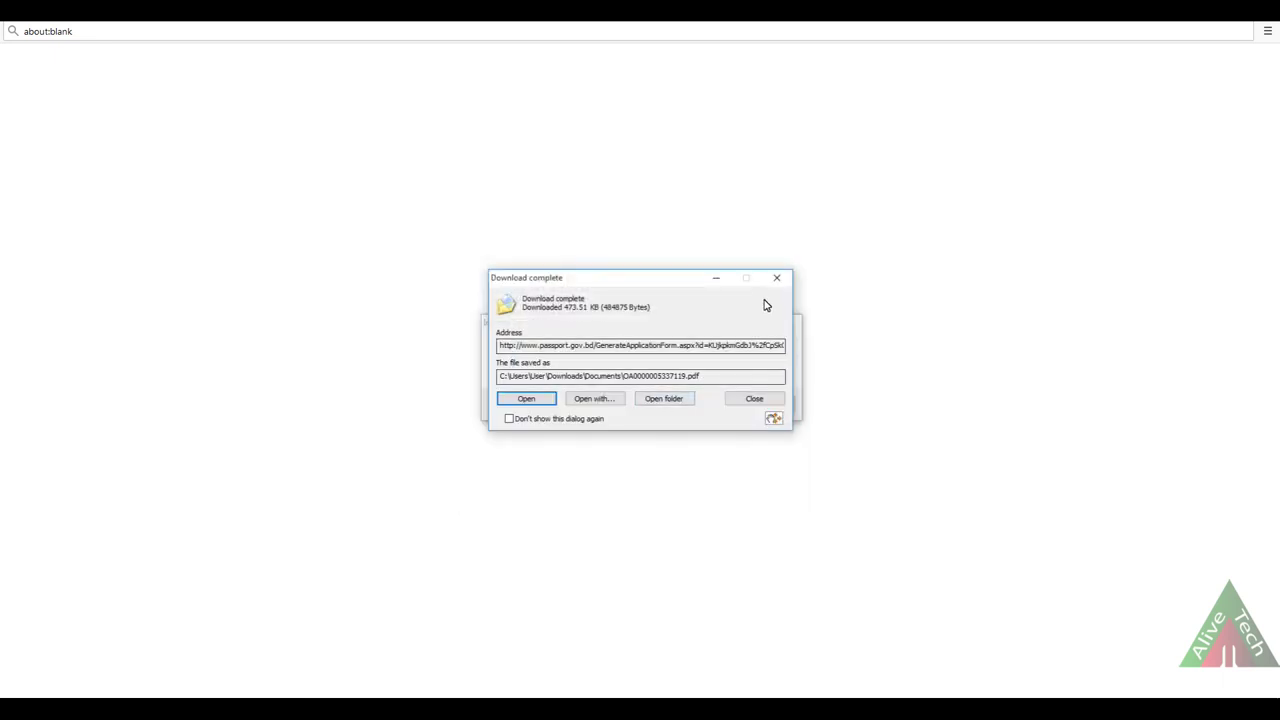
click(655, 400)
double_click(131, 152)
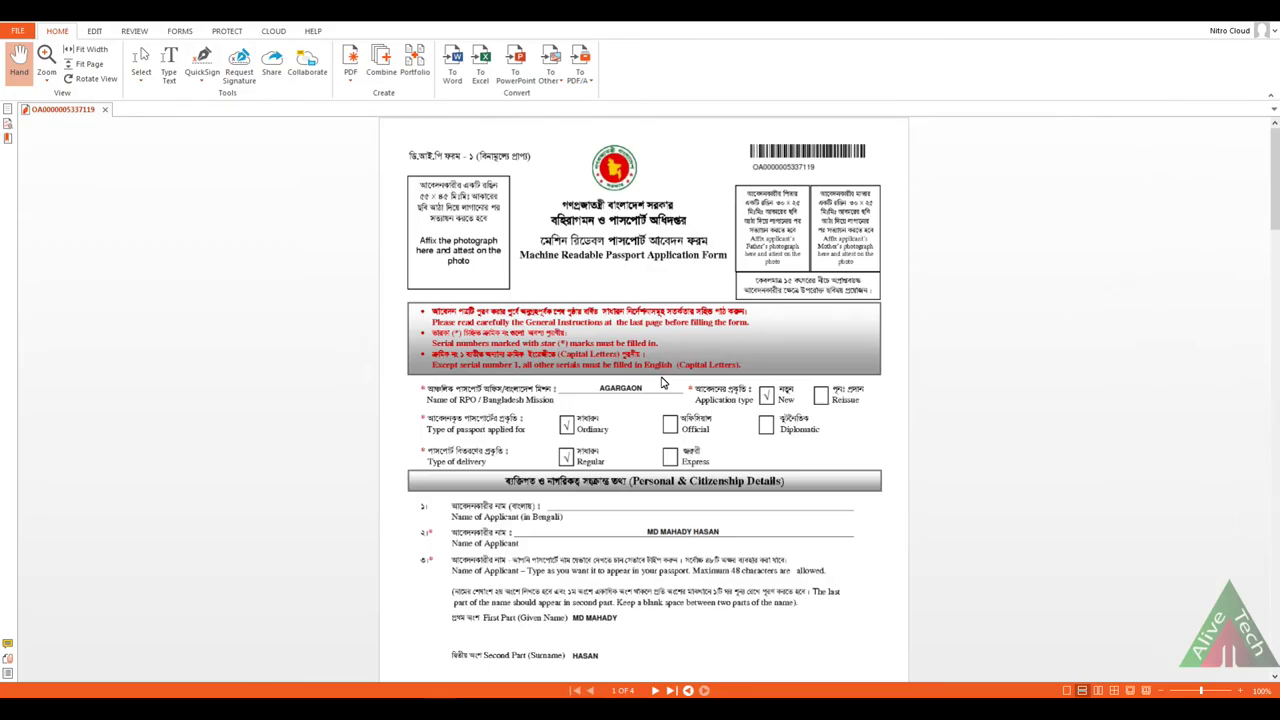
Step: Review pages 1–4 of the form PDF in Nitro and answer the Internet Download Manager prompt
scroll(662, 381, down, 15)
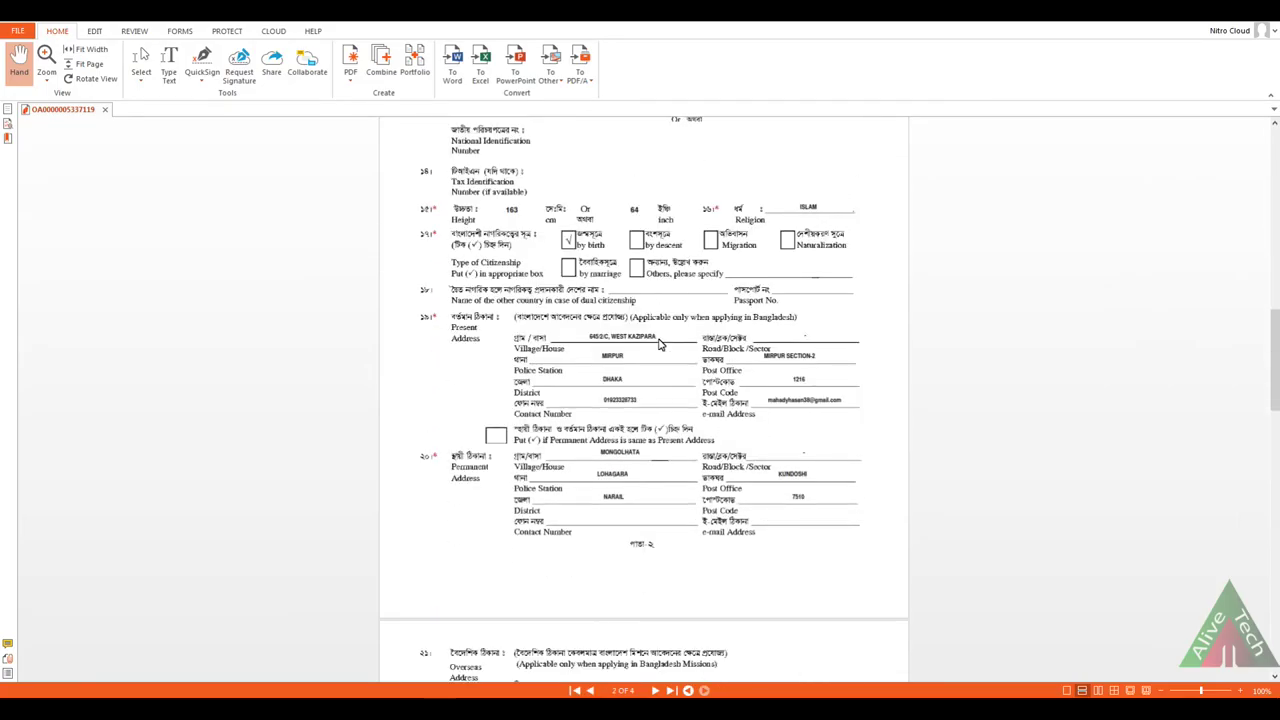
scroll(660, 344, down, 5)
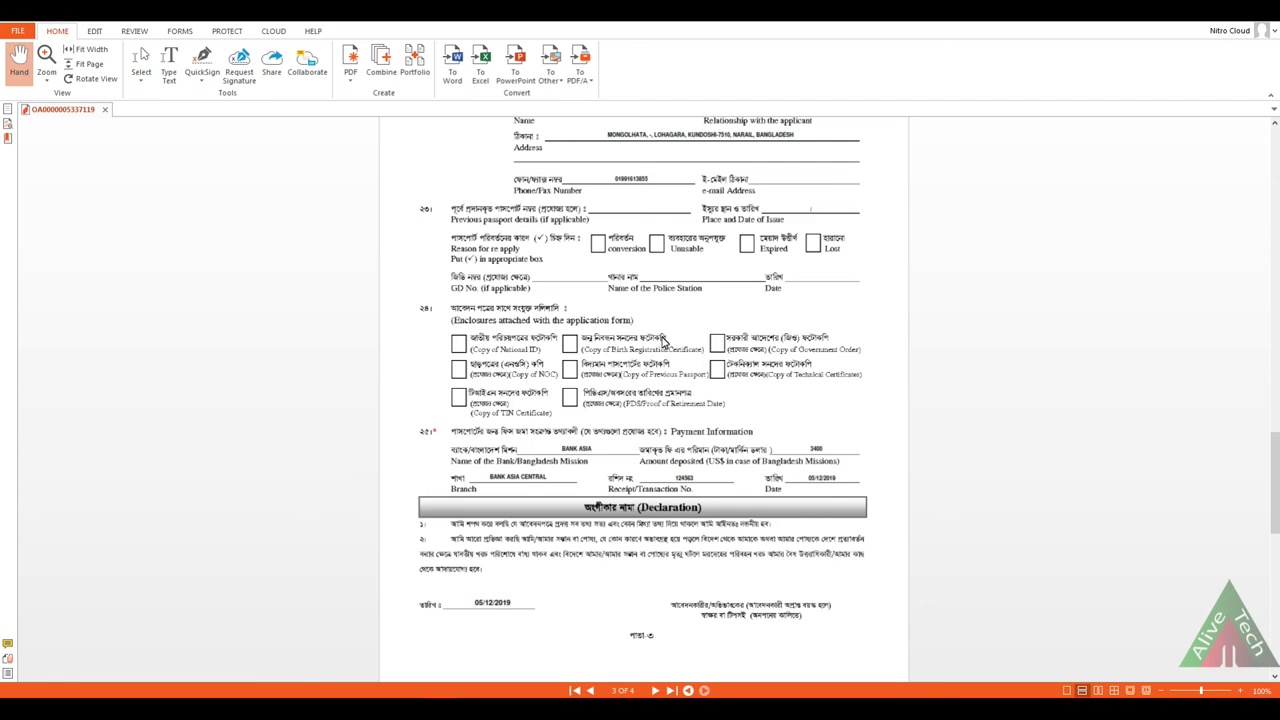
scroll(662, 341, down, 15)
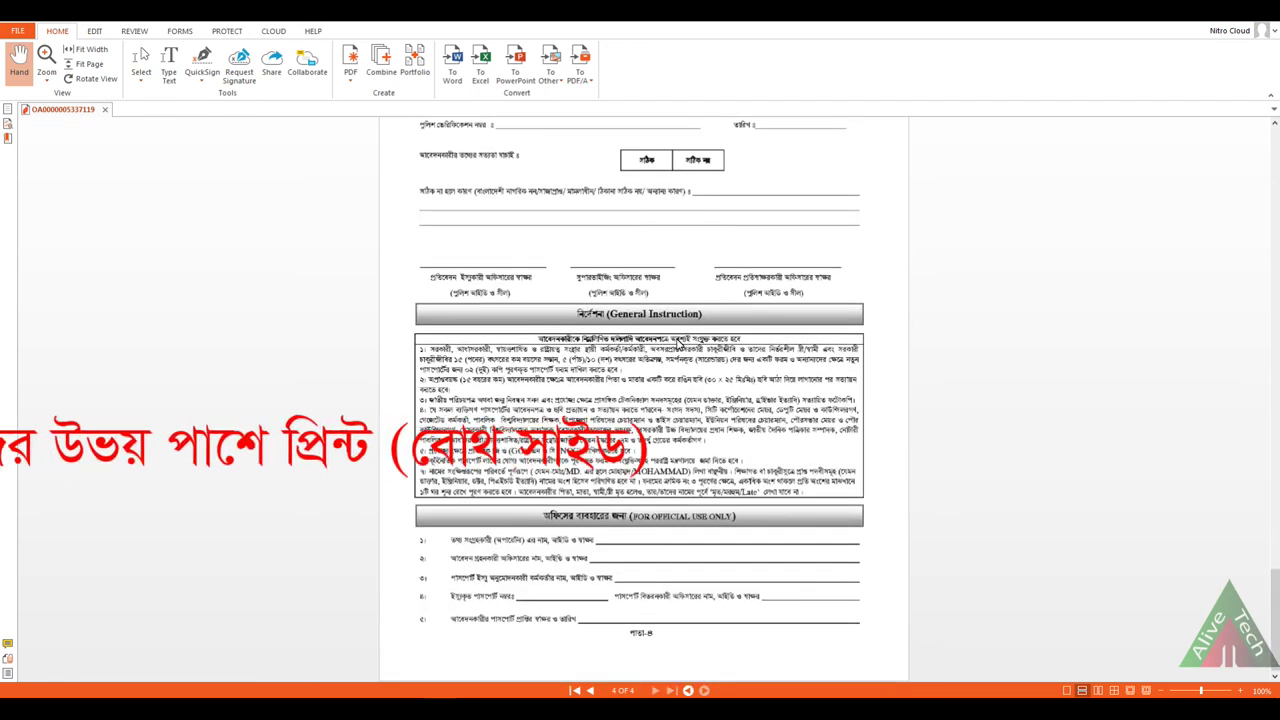
scroll(680, 349, up, 5)
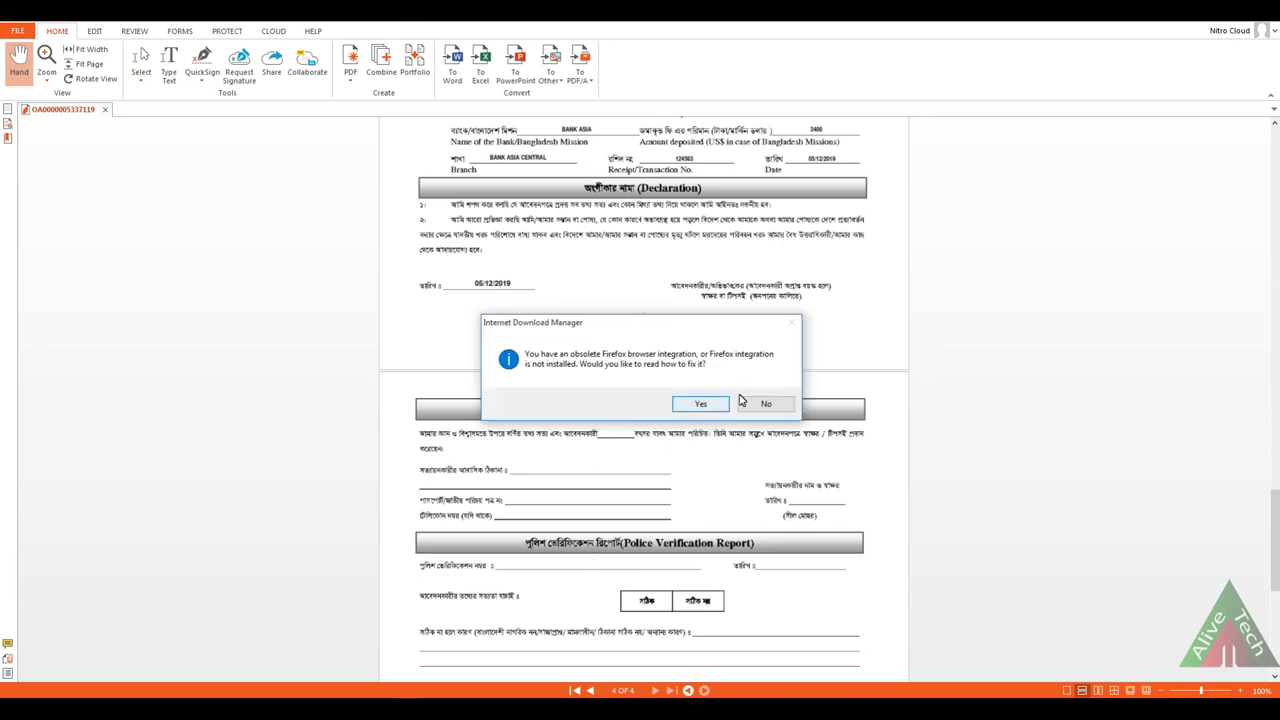
click(711, 405)
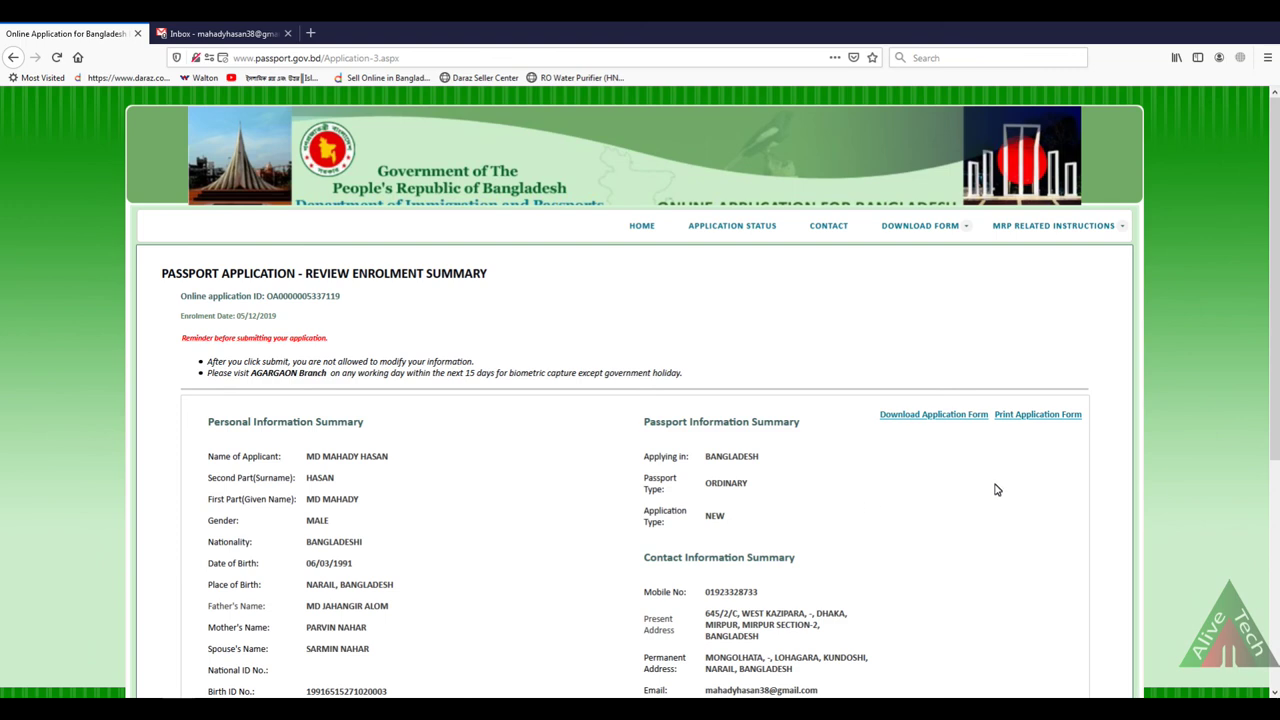
Step: Download the printable application form via Internet Download Manager
click(1022, 415)
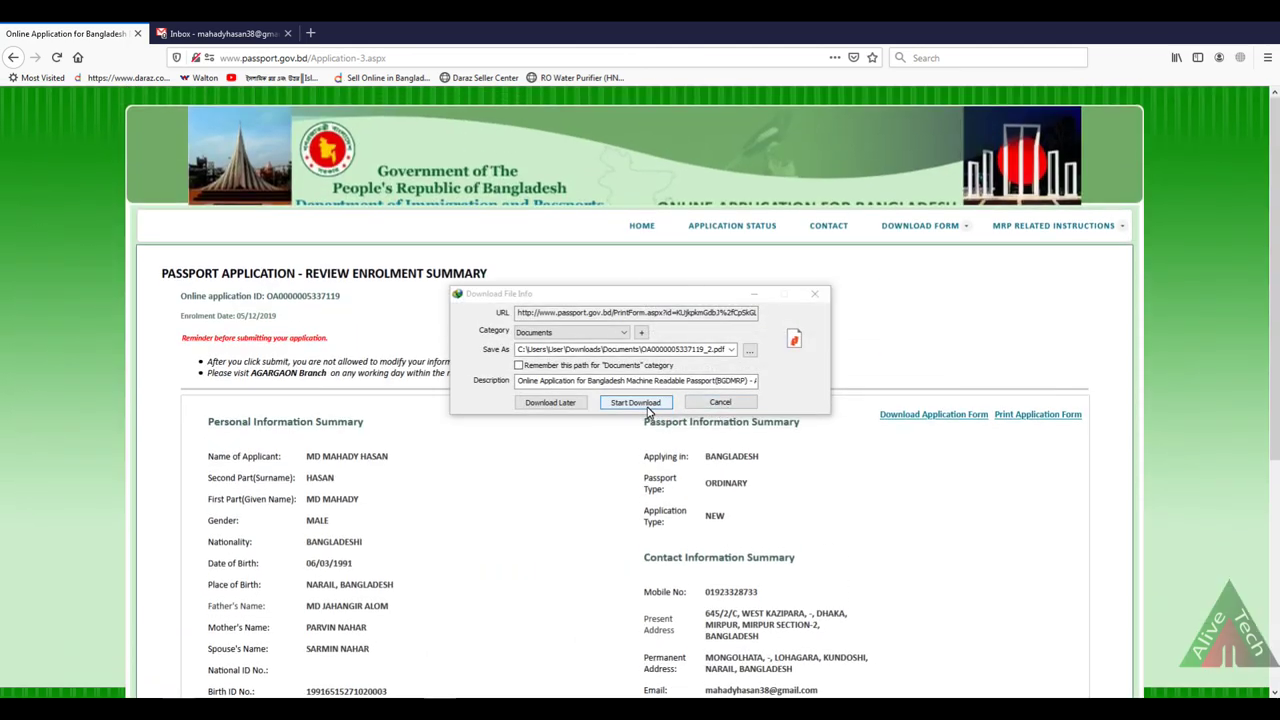
click(648, 403)
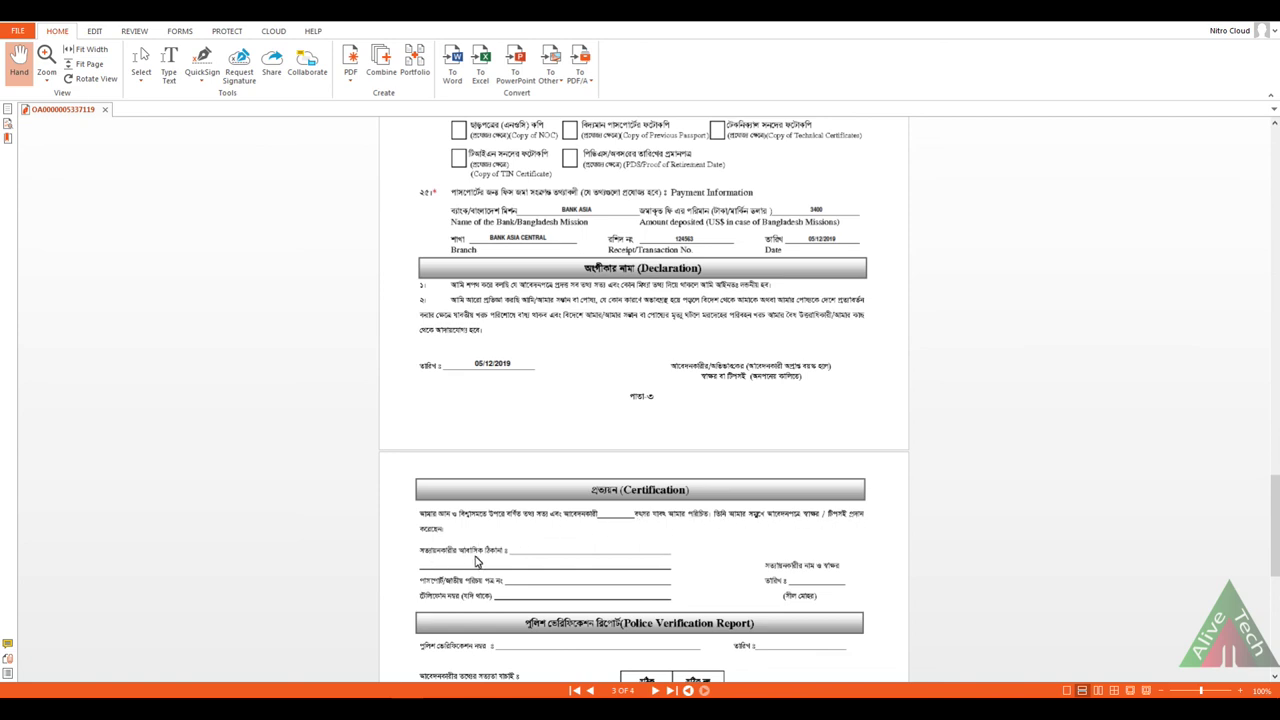
scroll(826, 557, down, 2)
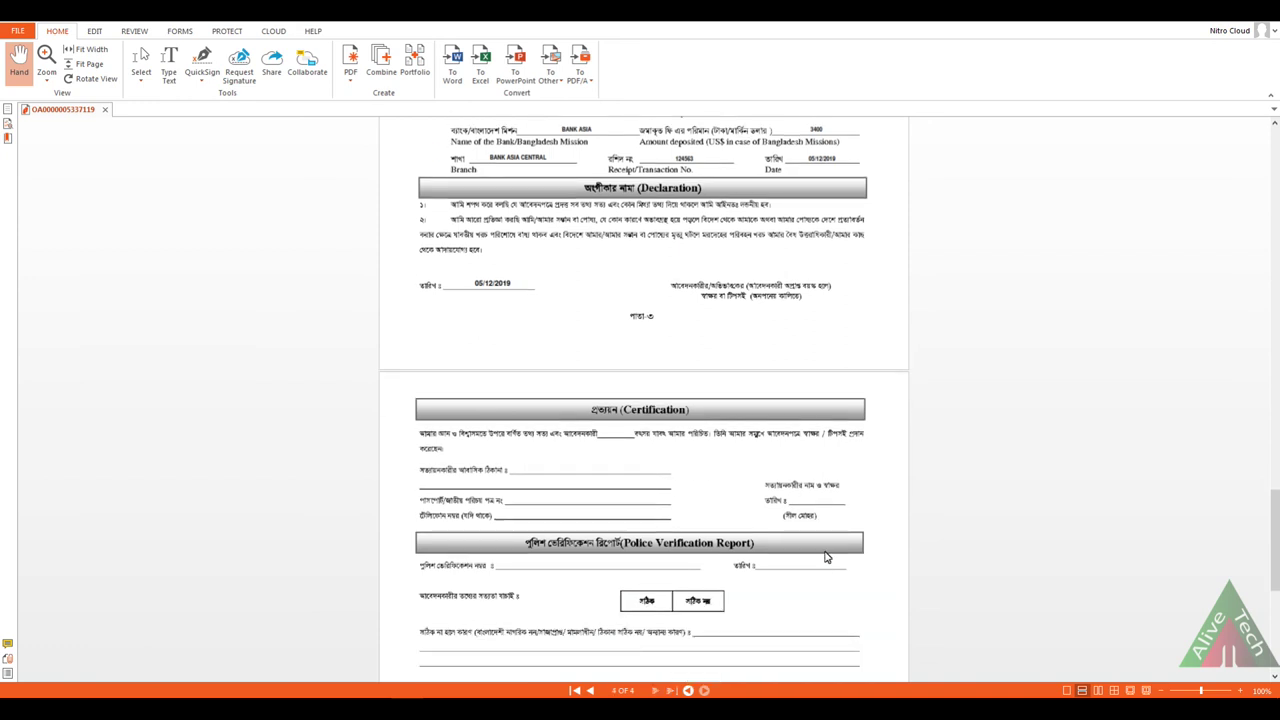
scroll(812, 498, down, 2)
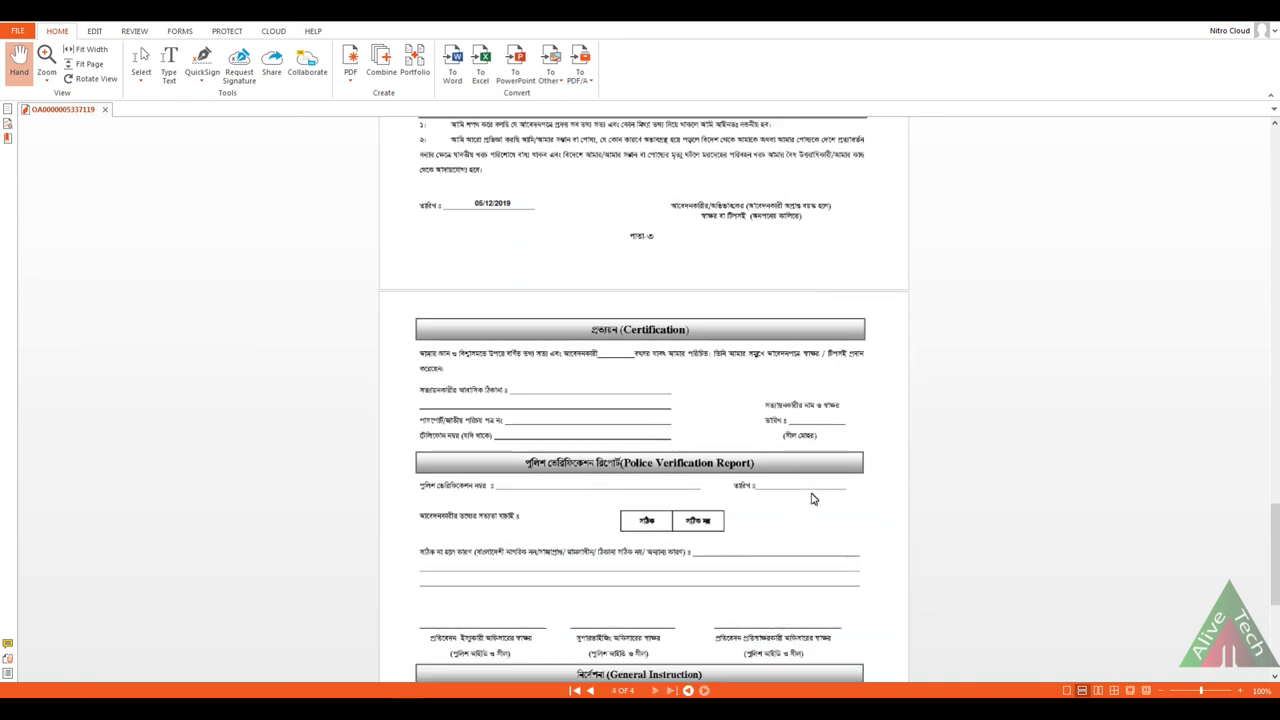
scroll(812, 498, down, 5)
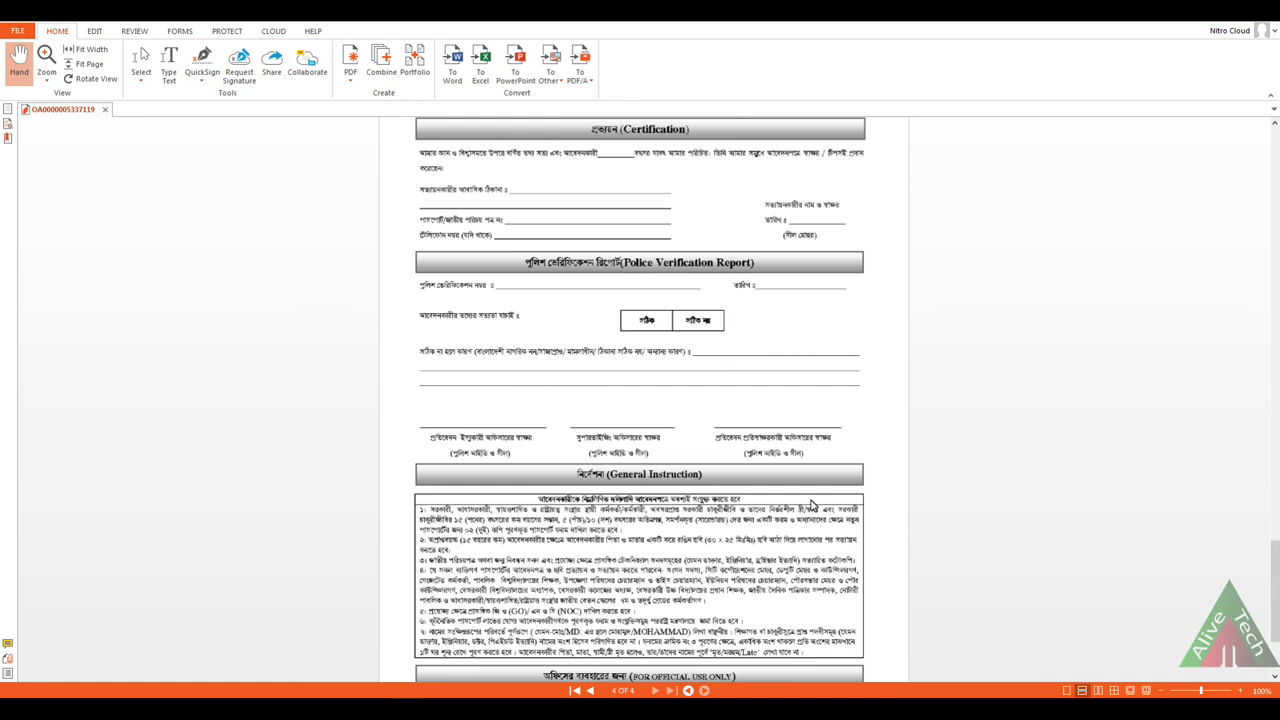
scroll(812, 505, up, 2)
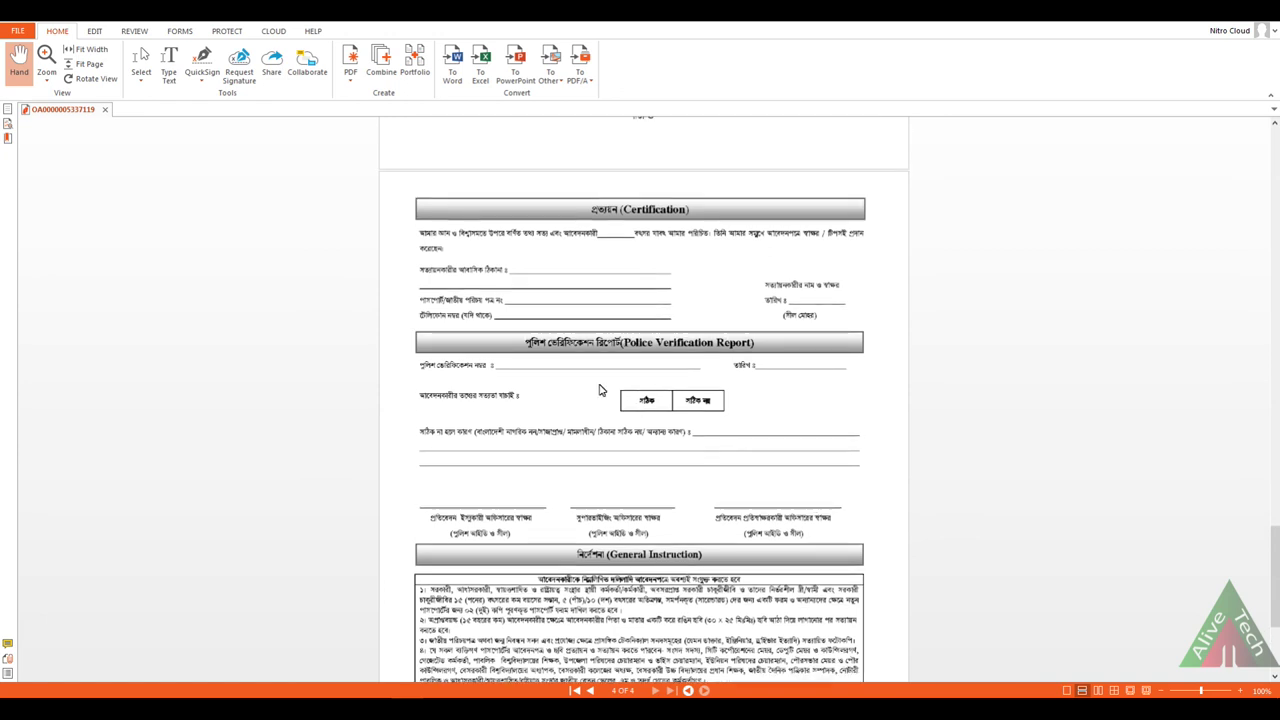